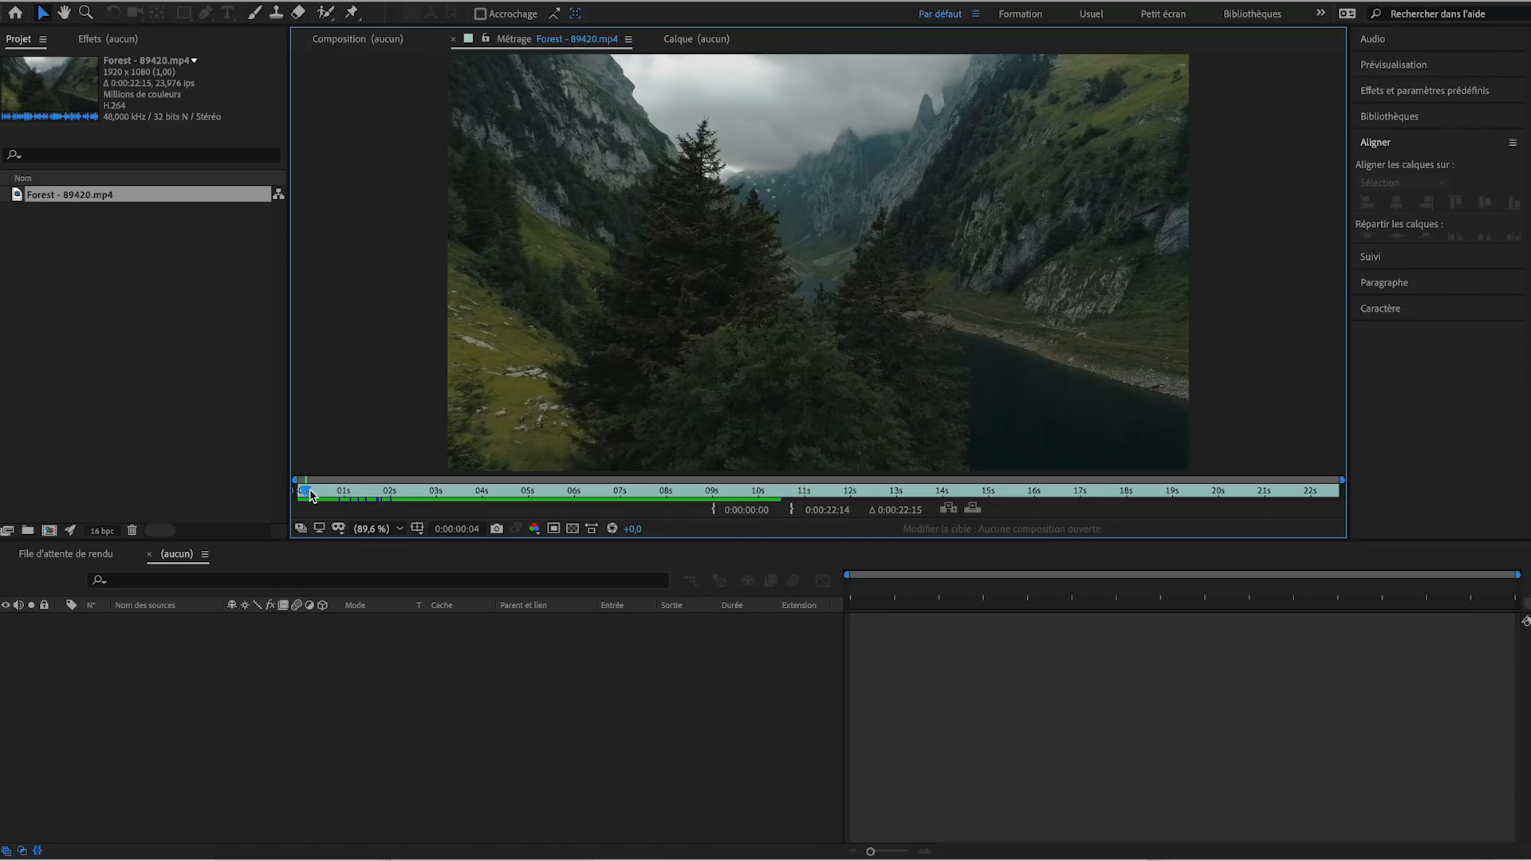
- Create a composition from the Forest - 89420.mp4 footage, return to its first frame and deselect the layer
{"action": "left_click_drag", "start_coordinate": [311, 495], "coordinate": [302, 497]}
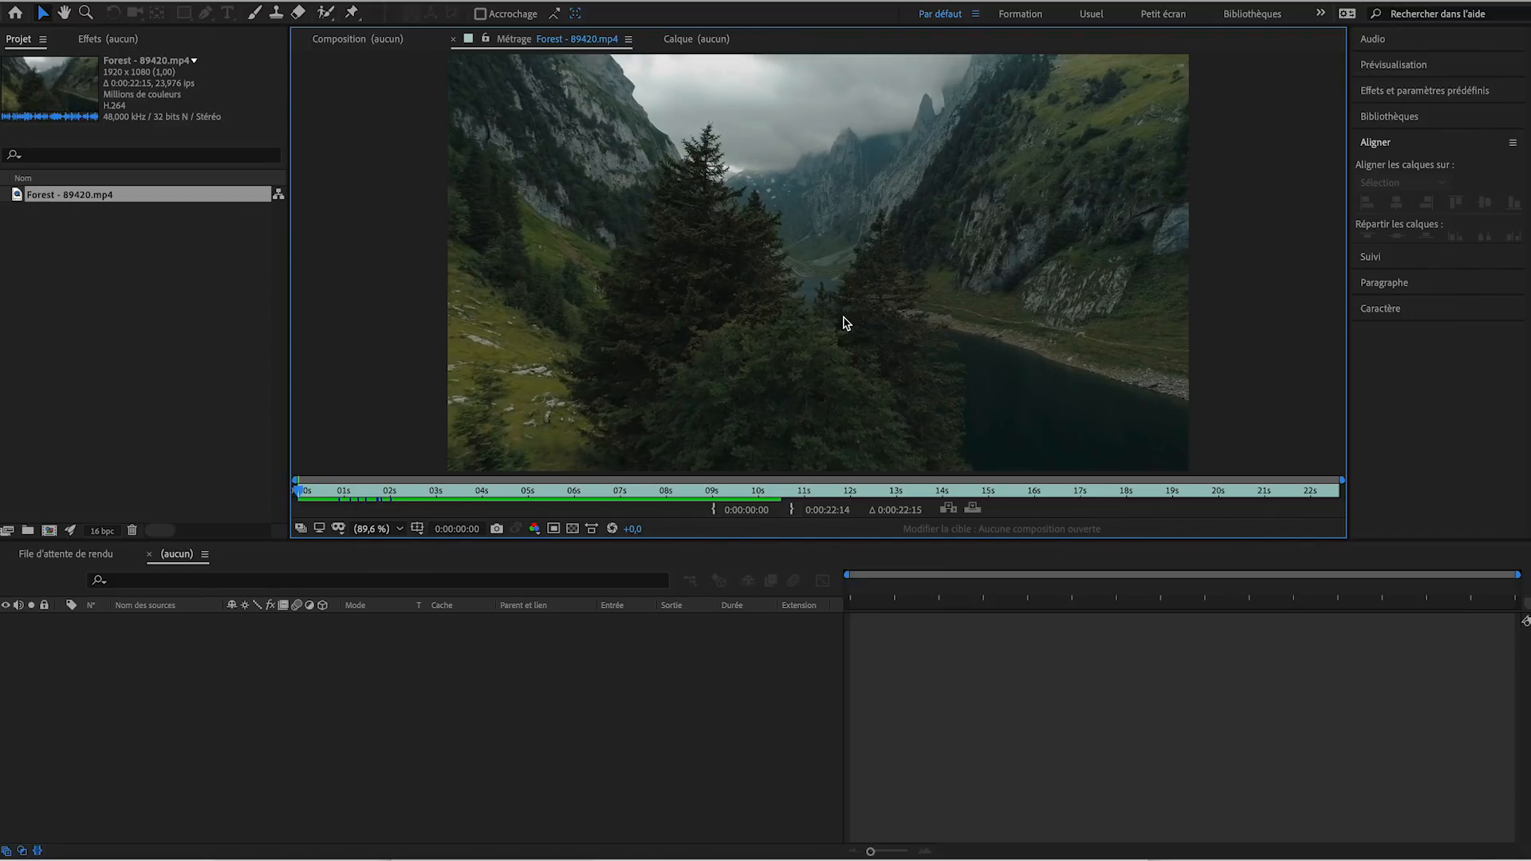
{"action": "left_click_drag", "start_coordinate": [18, 200], "coordinate": [51, 530]}
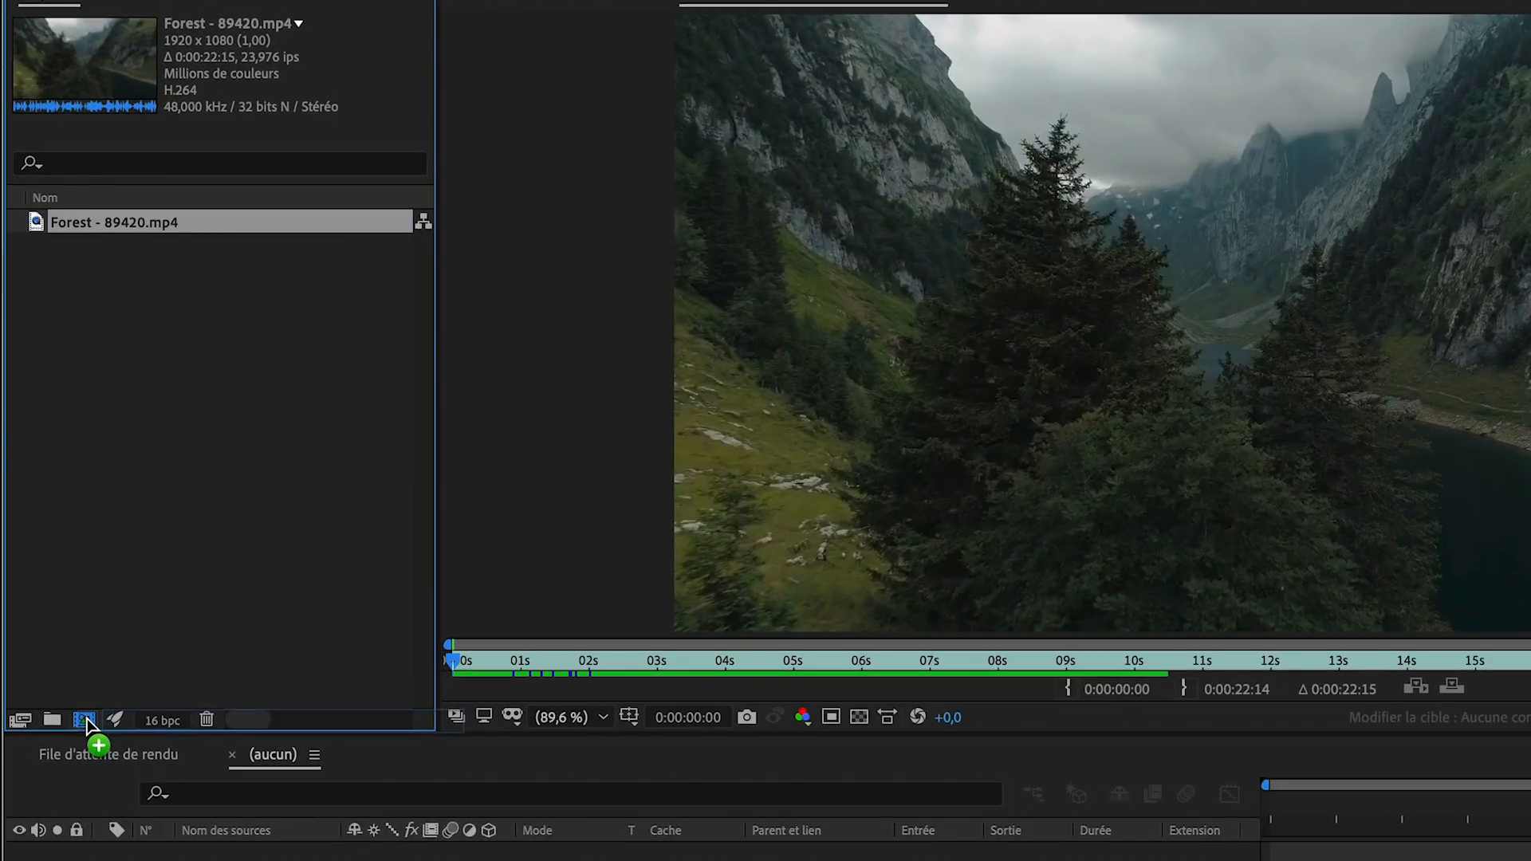
{"action": "left_click_drag", "start_coordinate": [86, 722], "coordinate": [86, 722]}
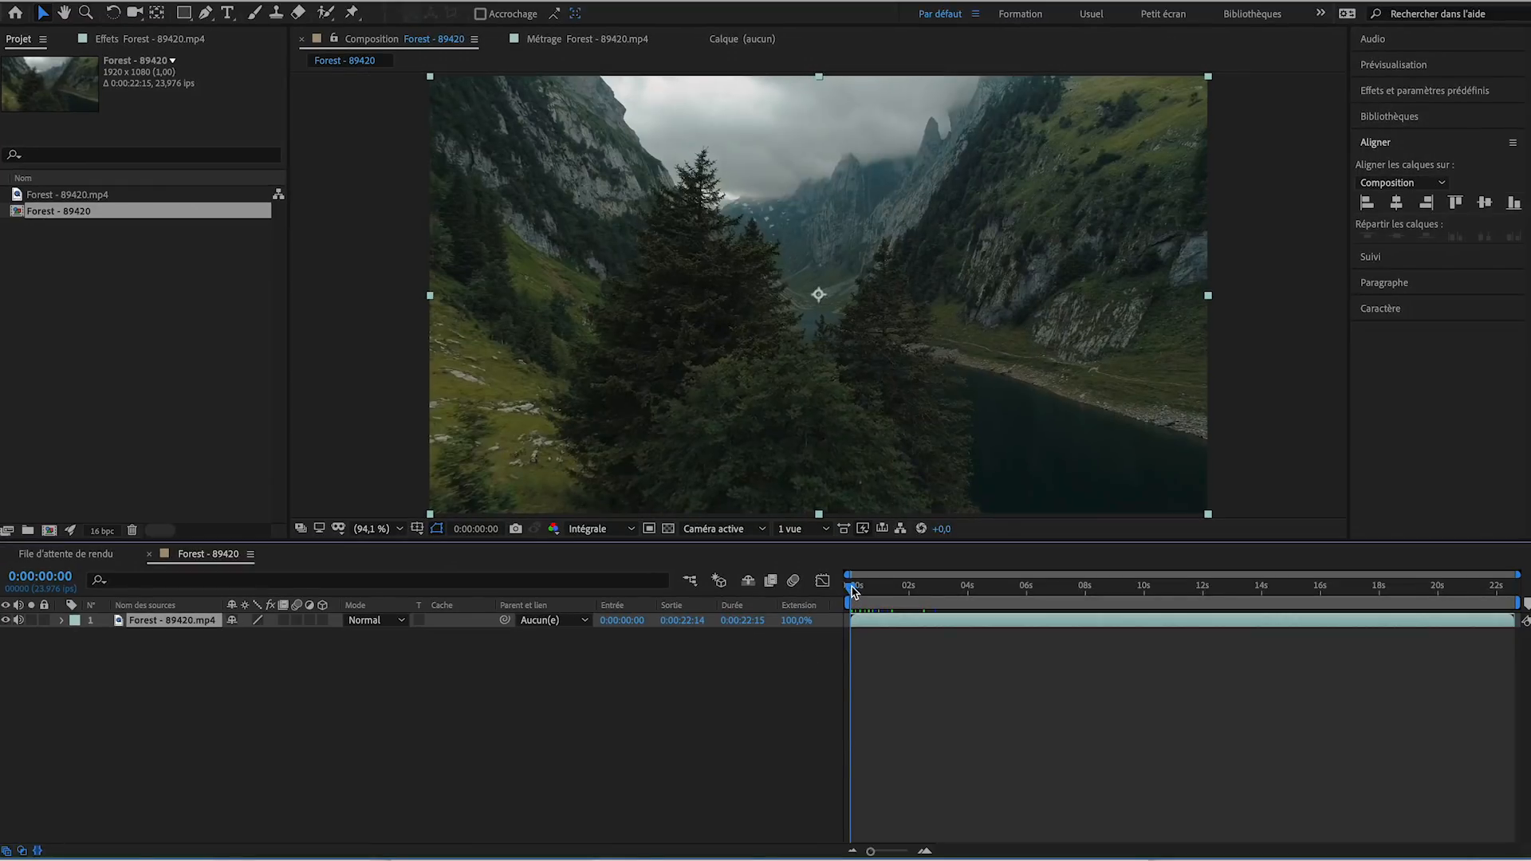
{"action": "mouse_move", "coordinate": [853, 590]}
{"action": "left_mouse_down"}
{"action": "mouse_move", "coordinate": [1002, 604]}
{"action": "mouse_move", "coordinate": [841, 607]}
{"action": "left_mouse_up"}
{"action": "left_click", "coordinate": [478, 745]}
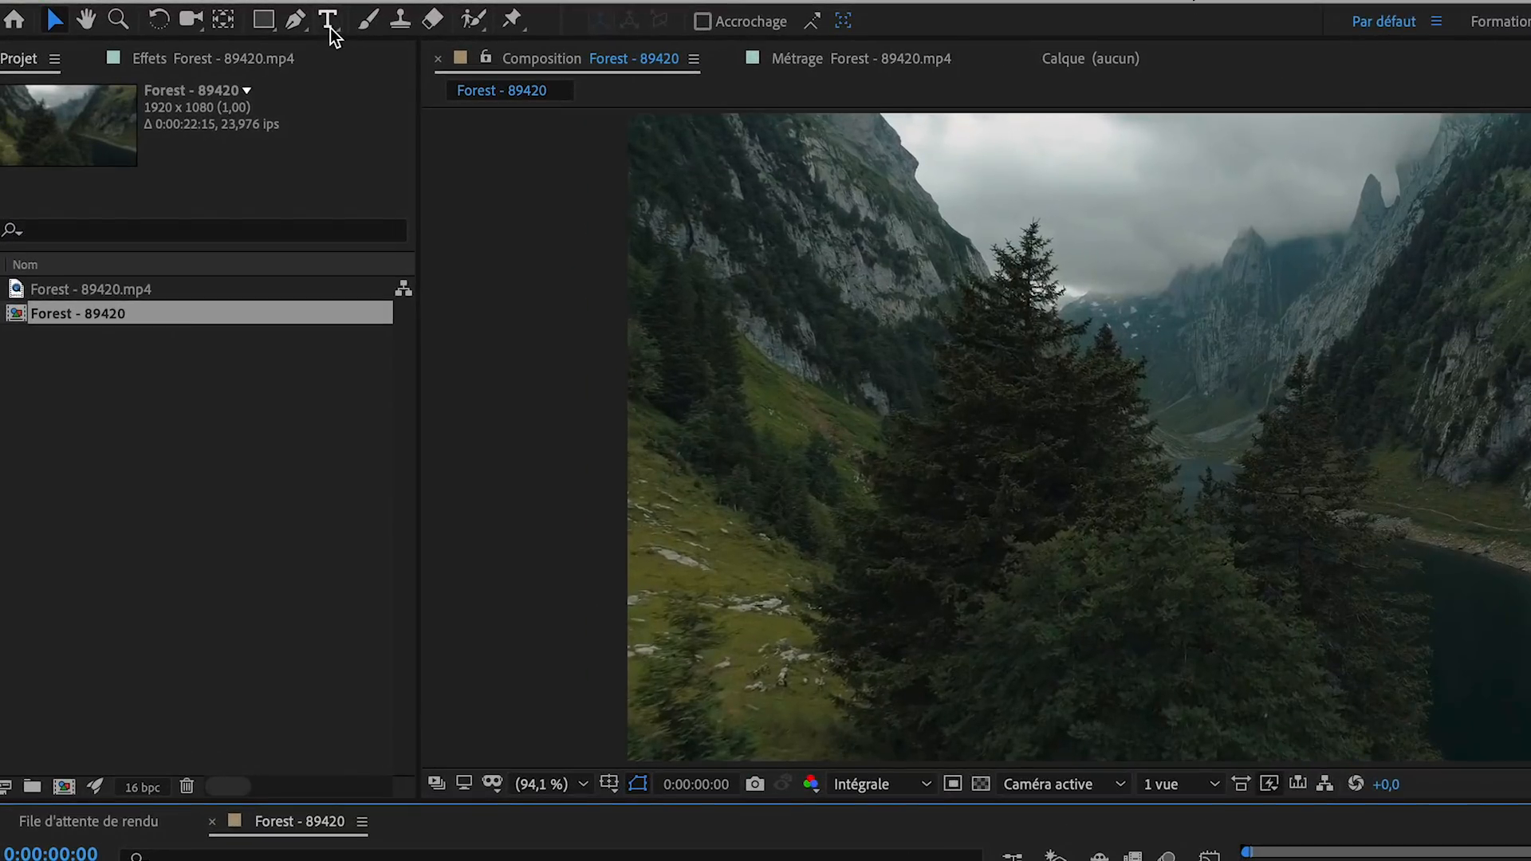
- Add a text layer near the middle of the frame reading "ARKO" and "DRONE" on two lines
{"action": "left_click", "coordinate": [330, 27]}
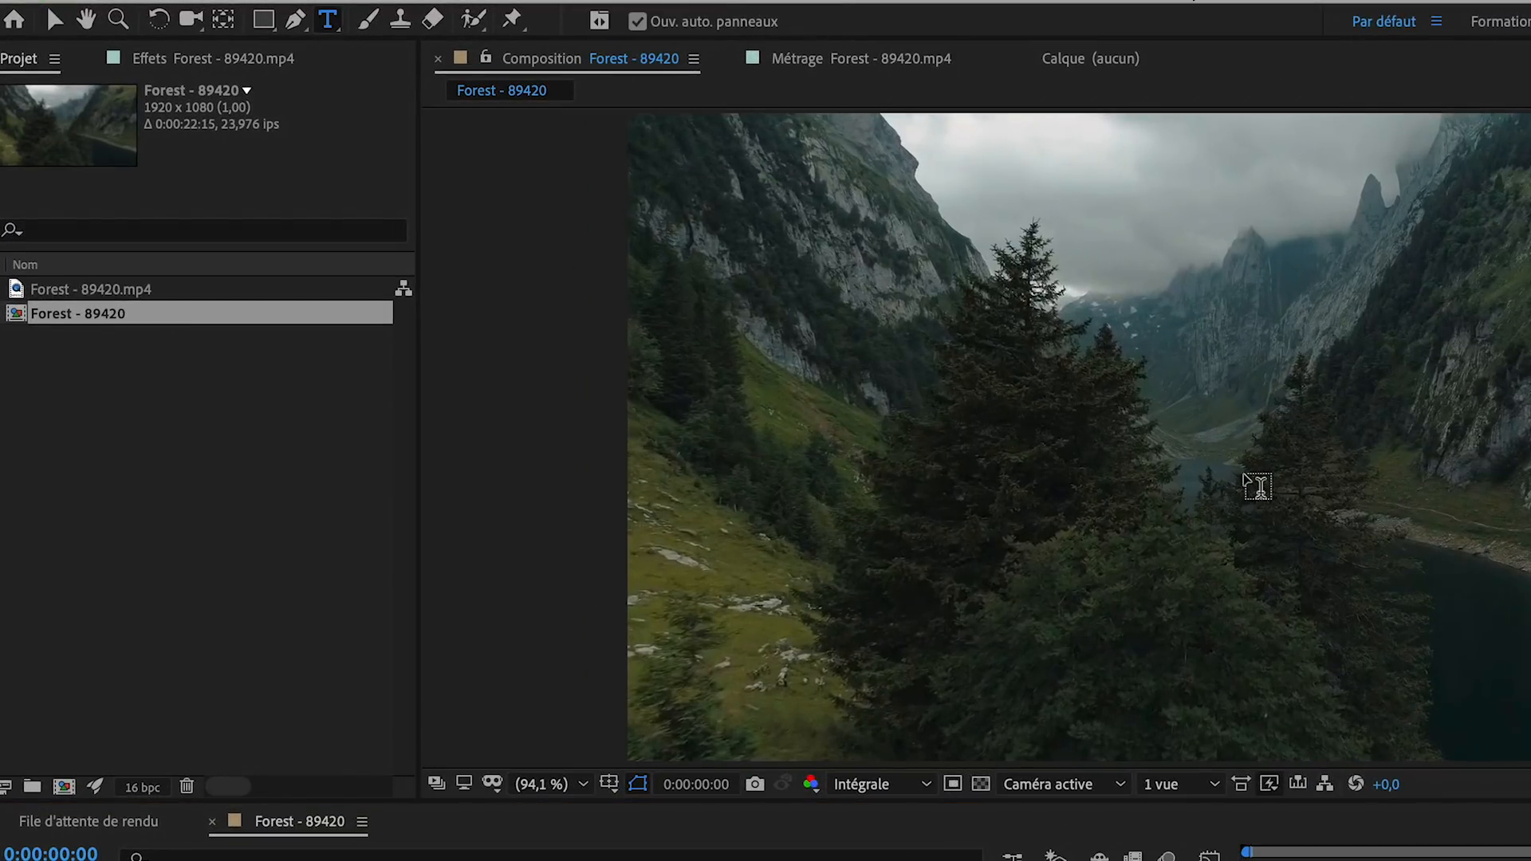
{"action": "left_click", "coordinate": [1188, 423]}
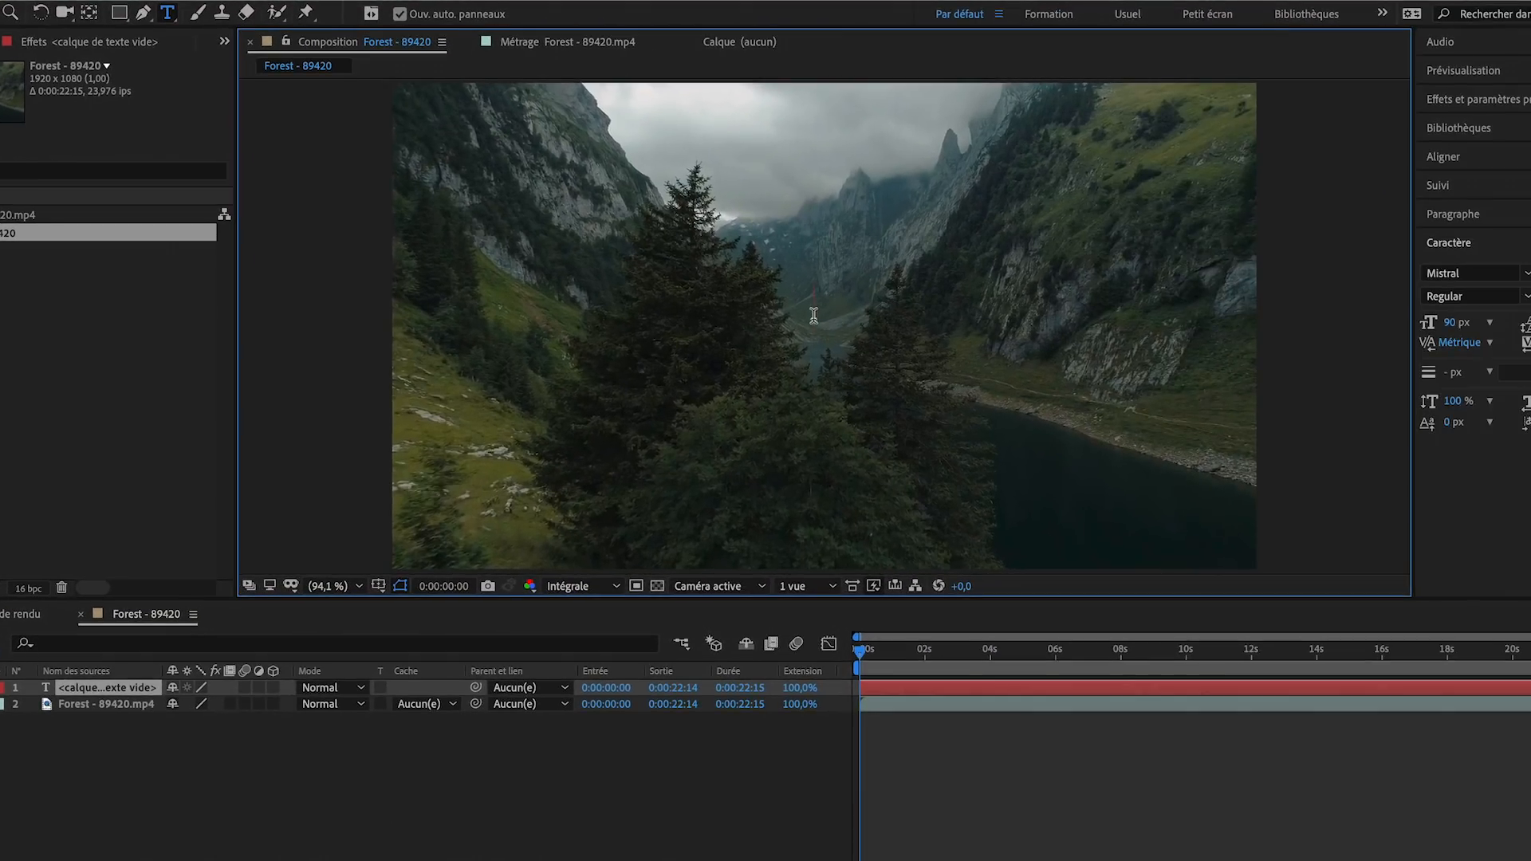
{"action": "type", "text": "ARKO"}
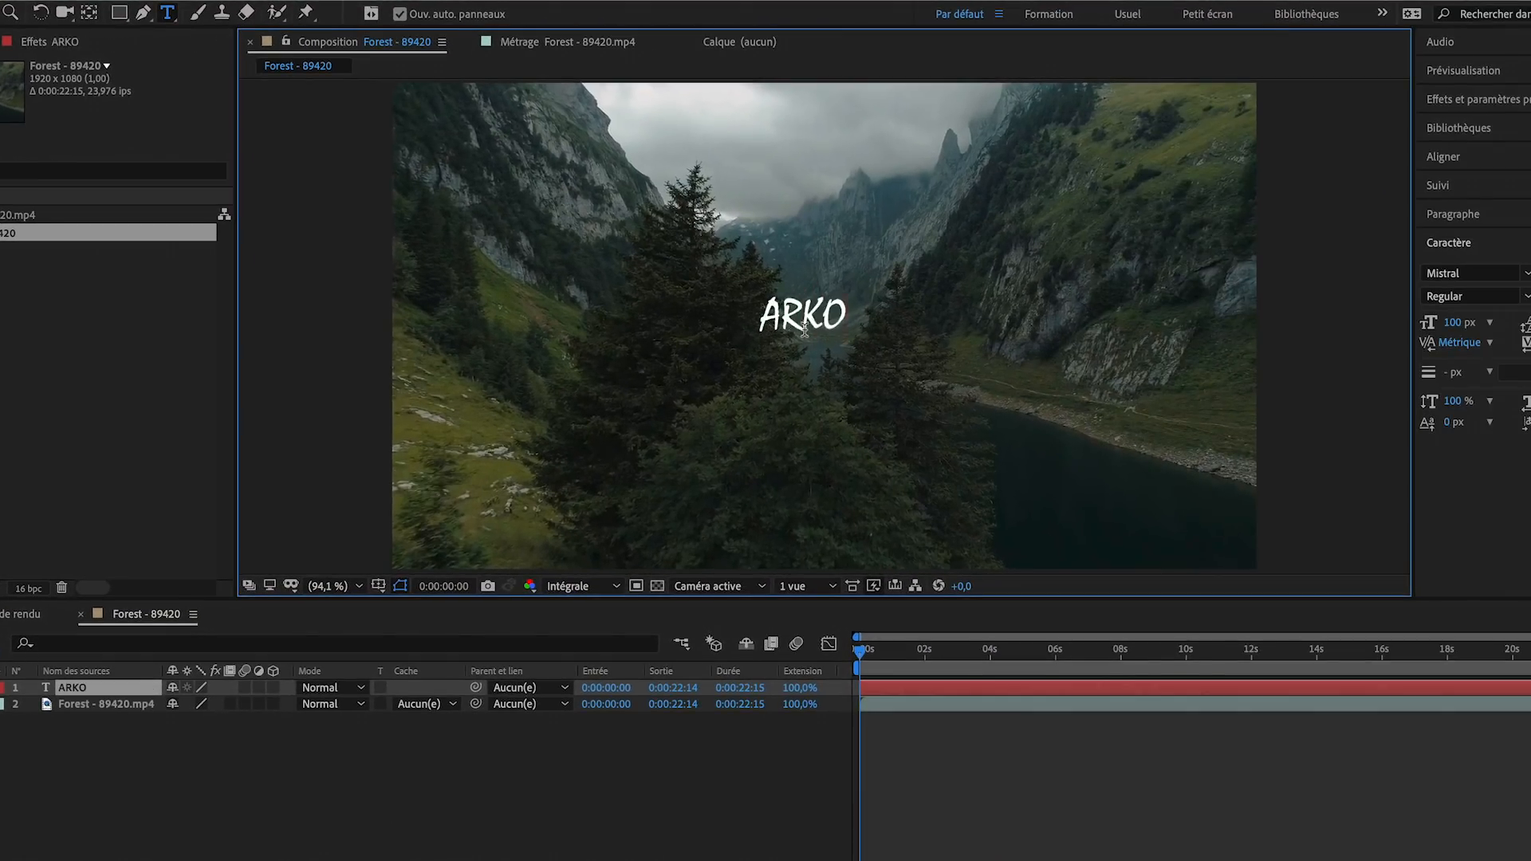
{"action": "key", "text": "Return"}
{"action": "type", "text": "DRONE"}
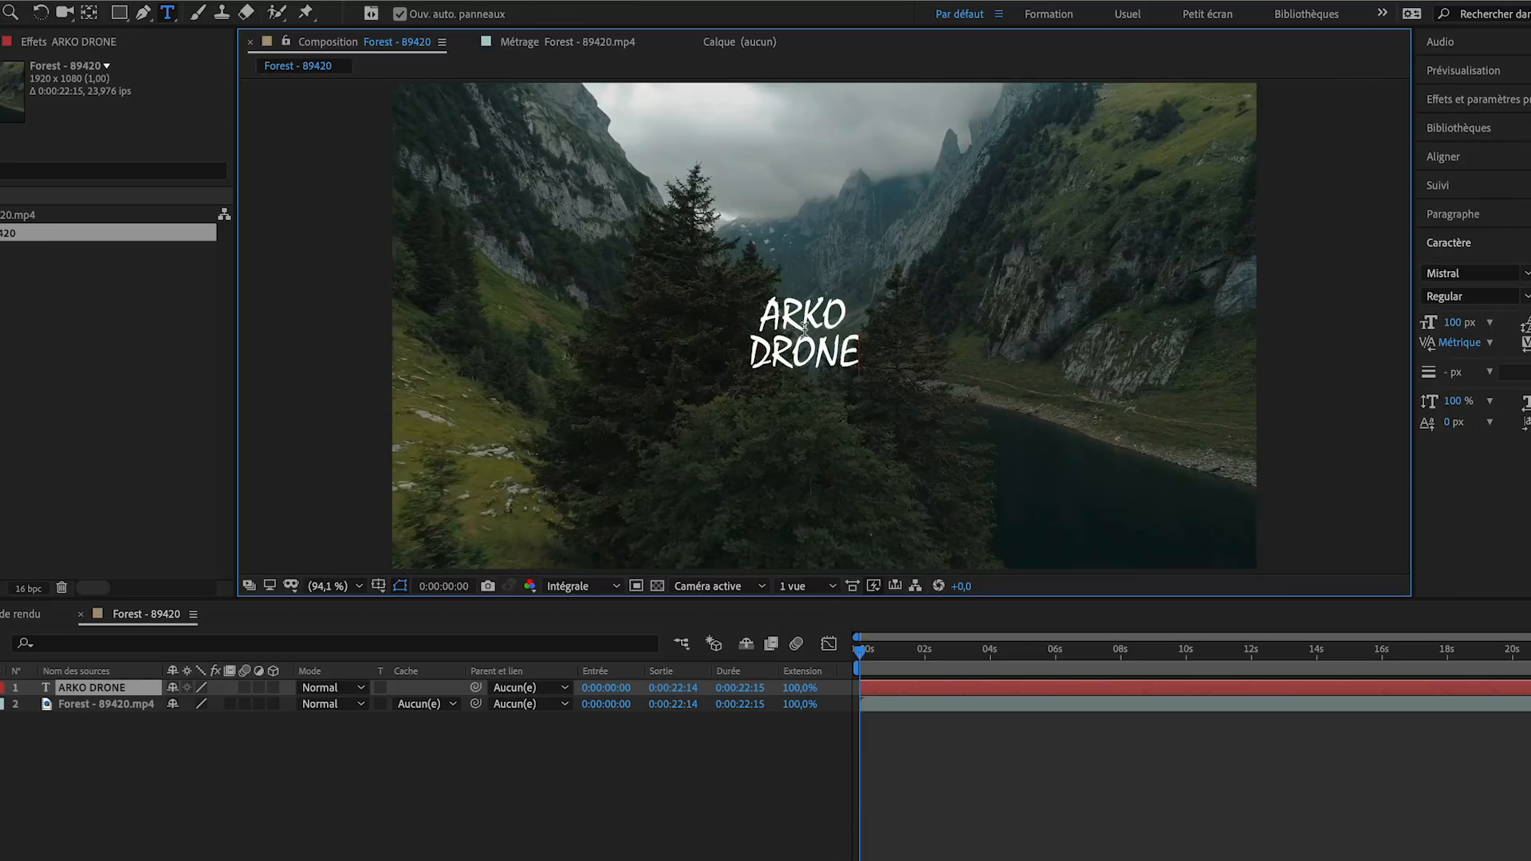
- Set the font size of the whole ARKO DRONE text to 90 px
{"action": "key", "text": "ctrl+a"}
{"action": "left_click", "coordinate": [1454, 322]}
{"action": "type", "text": "90"}
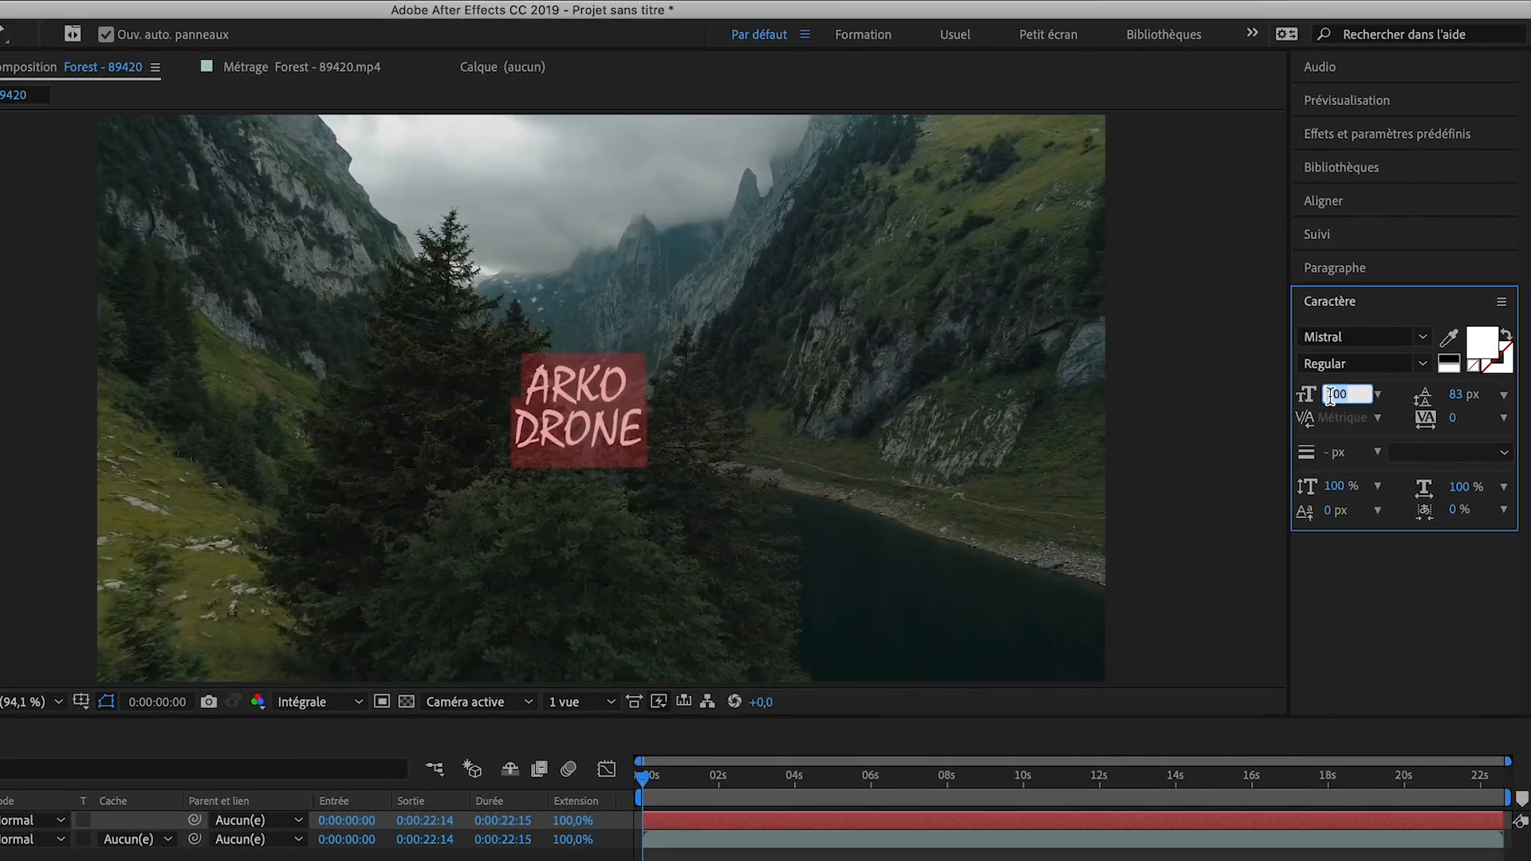
{"action": "key", "text": "Return"}
{"action": "left_click", "coordinate": [582, 439]}
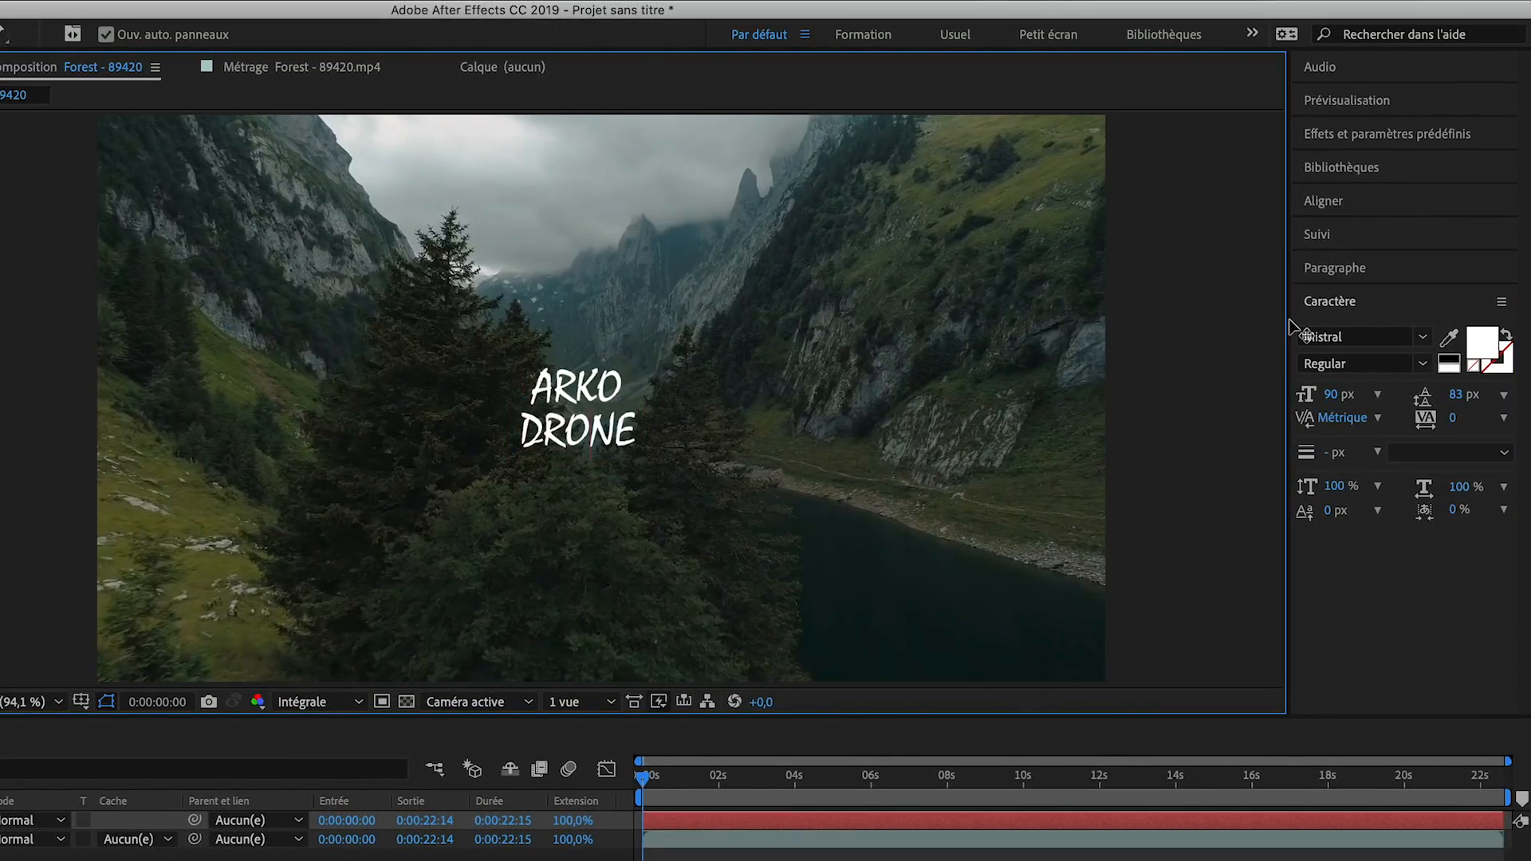
- Center the ARKO DRONE text horizontally and vertically in the composition and return to the Selection tool
{"action": "left_click", "coordinate": [1321, 204]}
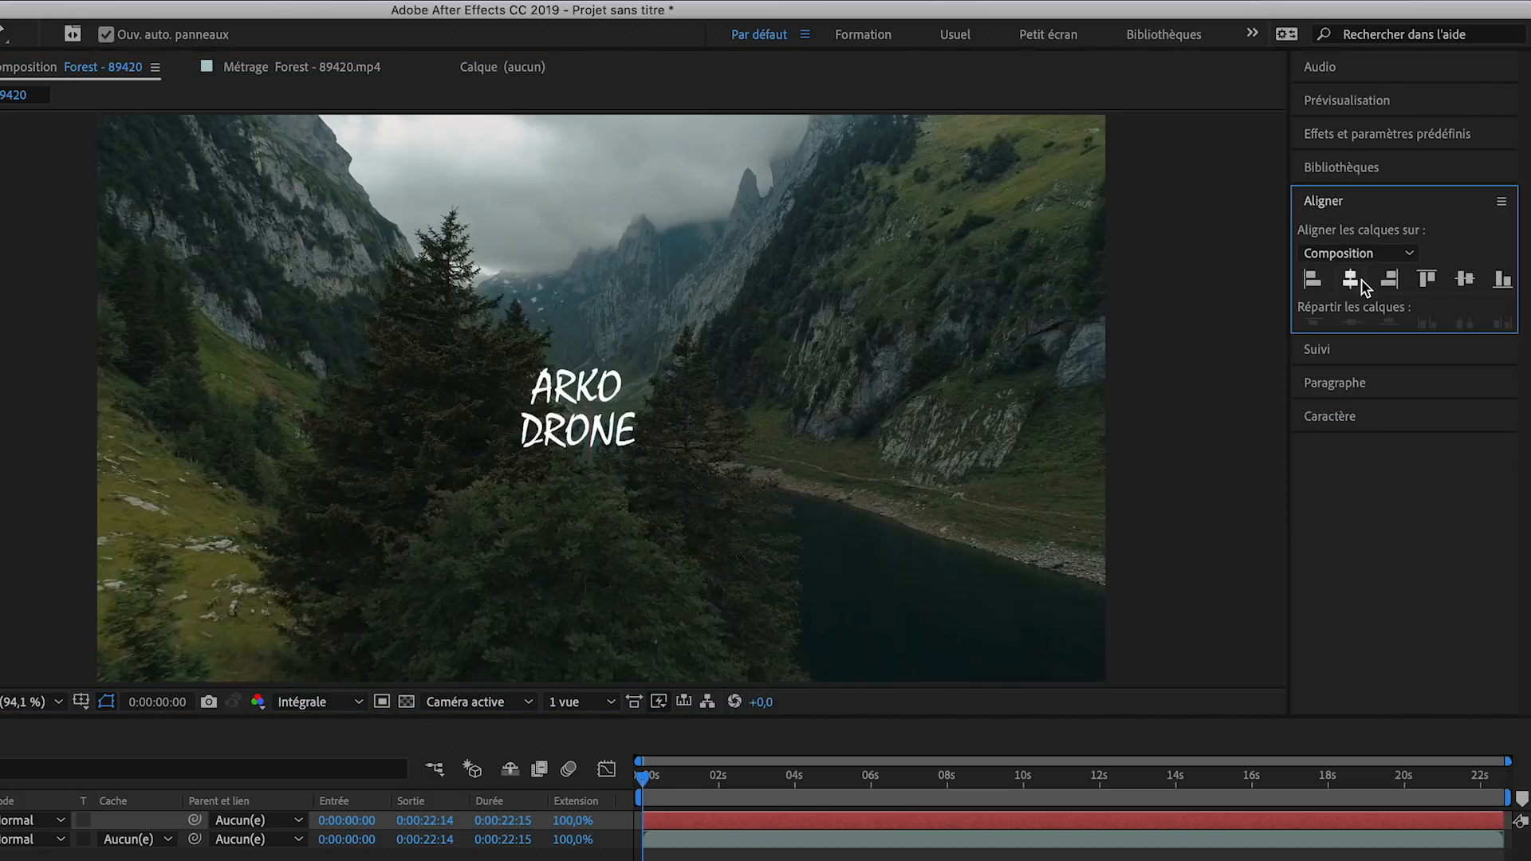
{"action": "left_click", "coordinate": [1352, 281]}
{"action": "left_click", "coordinate": [1466, 281]}
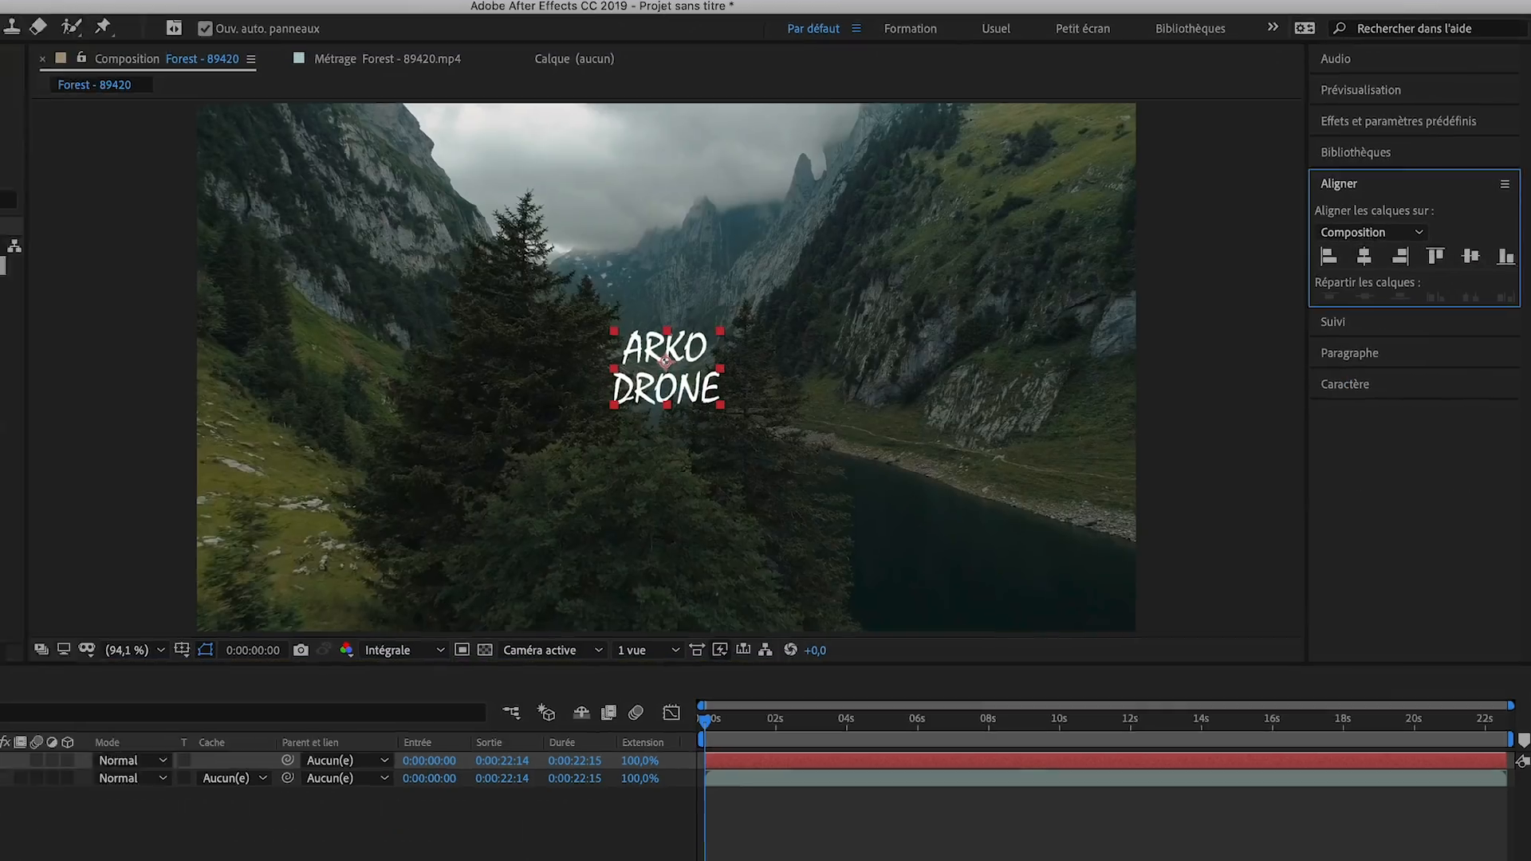
{"action": "key", "text": "v"}
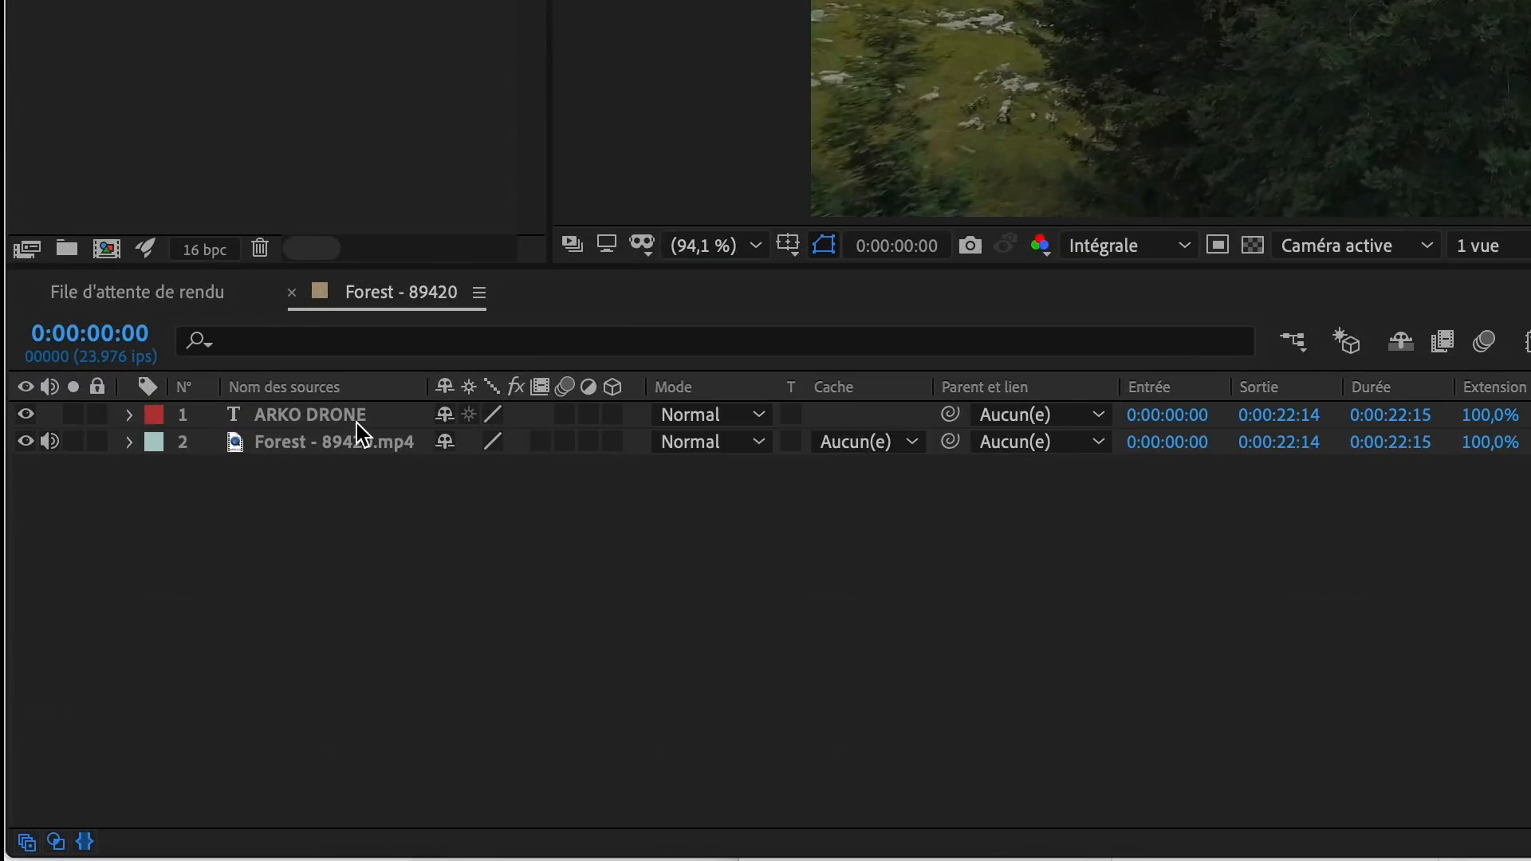
- Make the ARKO DRONE text a 3D layer, toggling the layer switches column off and back on
{"action": "left_click", "coordinate": [614, 415]}
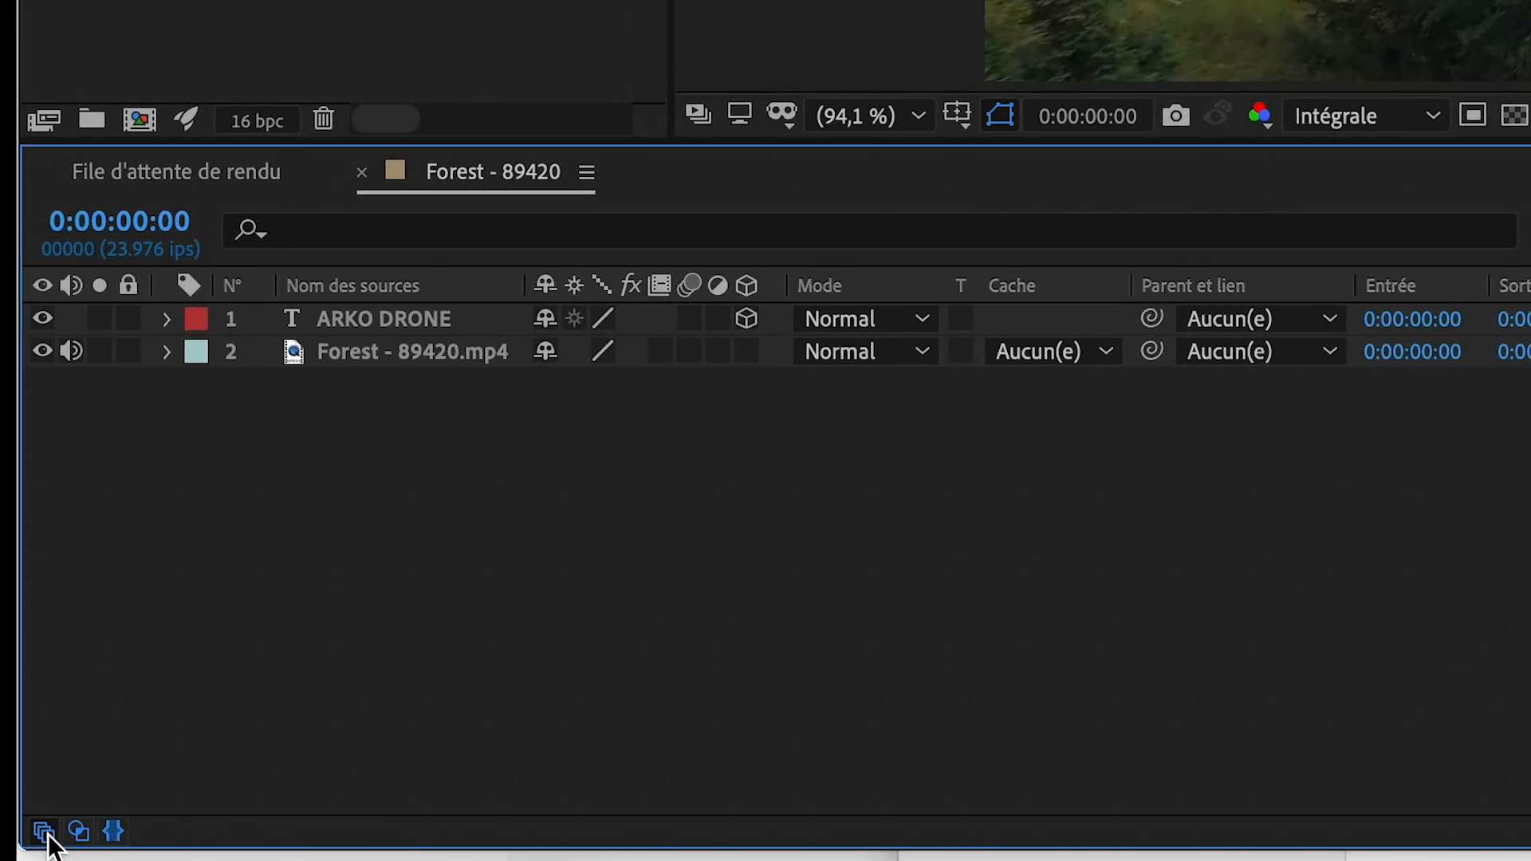
{"action": "left_click", "coordinate": [44, 832]}
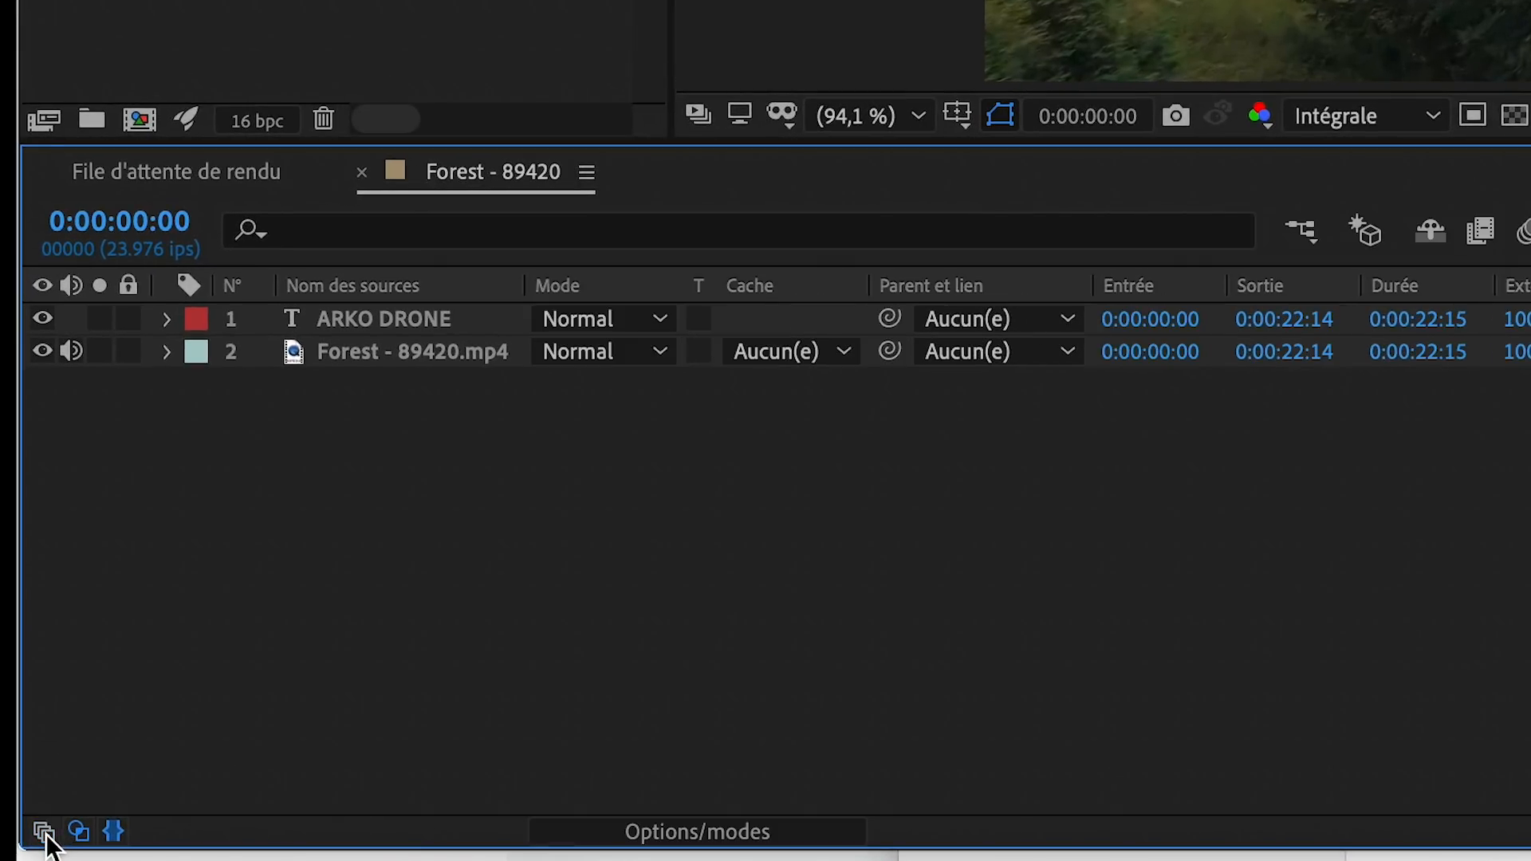
{"action": "left_click", "coordinate": [44, 832]}
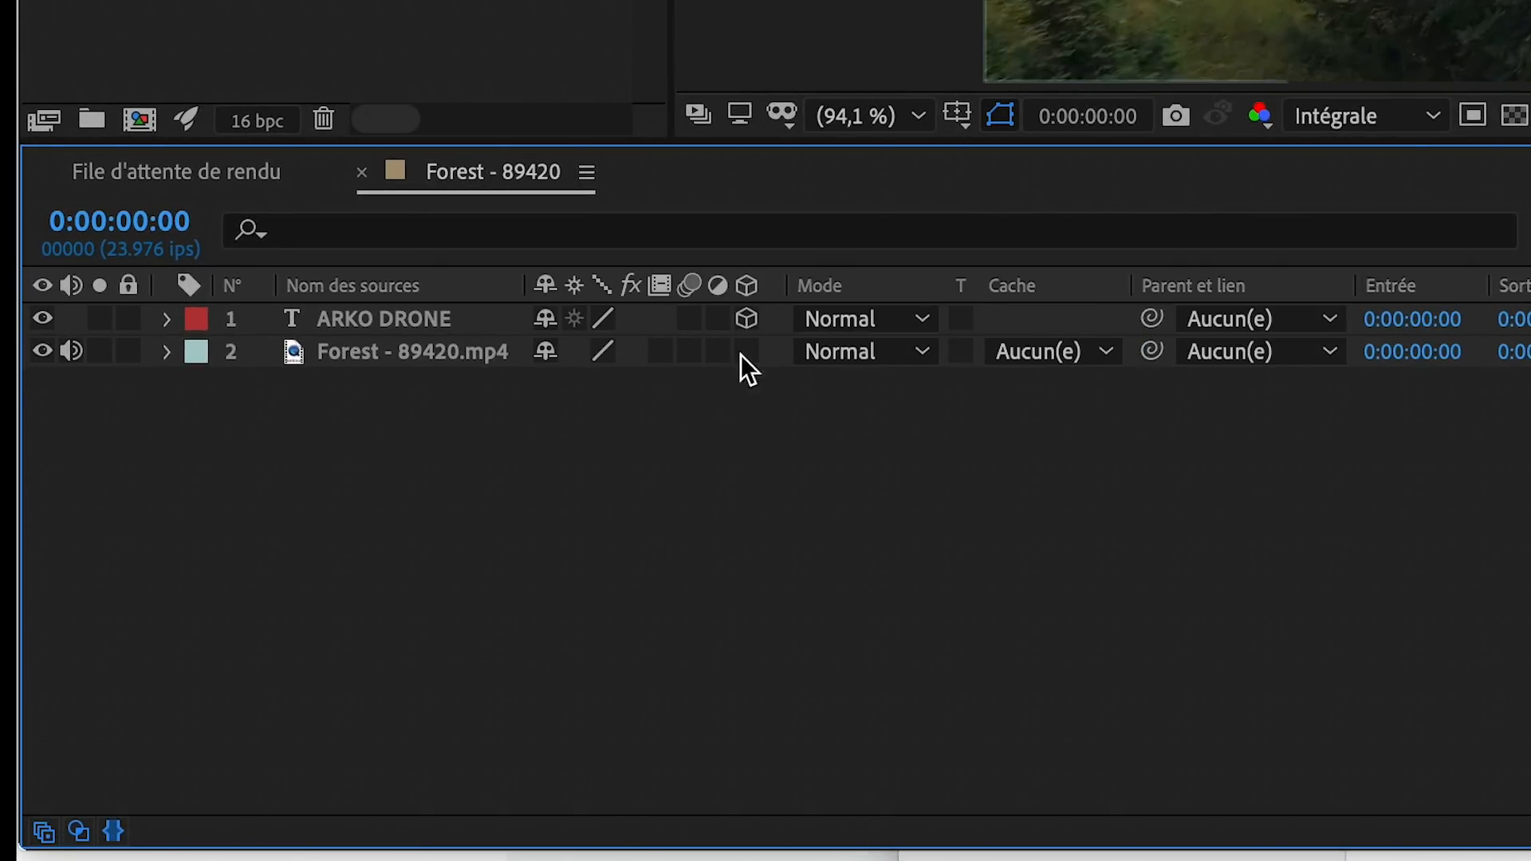
- Set a Position keyframe on the ARKO DRONE layer at 0:00:00:00
{"action": "left_click", "coordinate": [437, 321]}
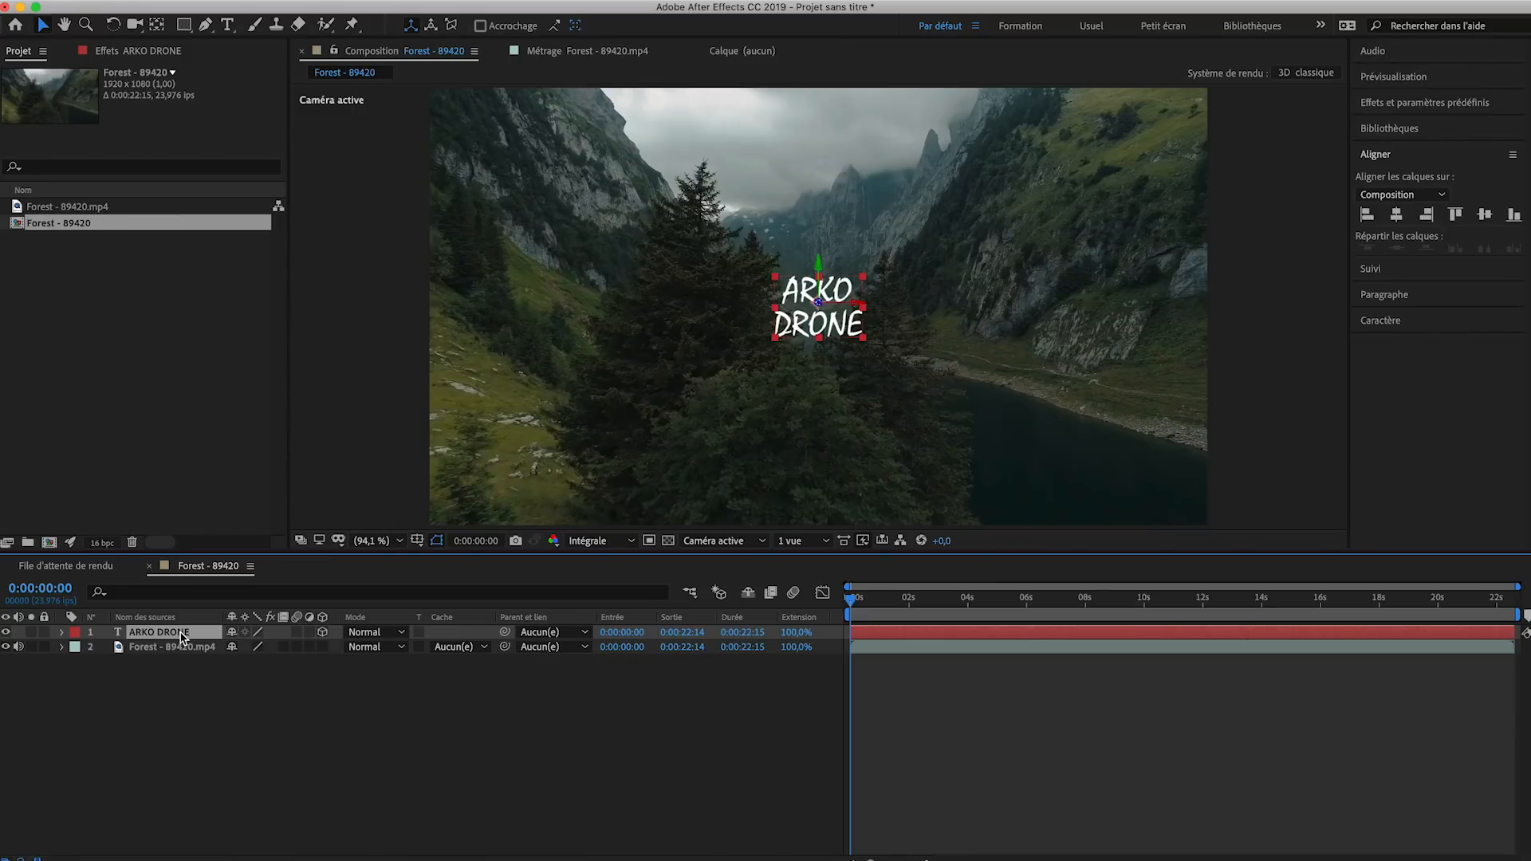
{"action": "key", "text": "p"}
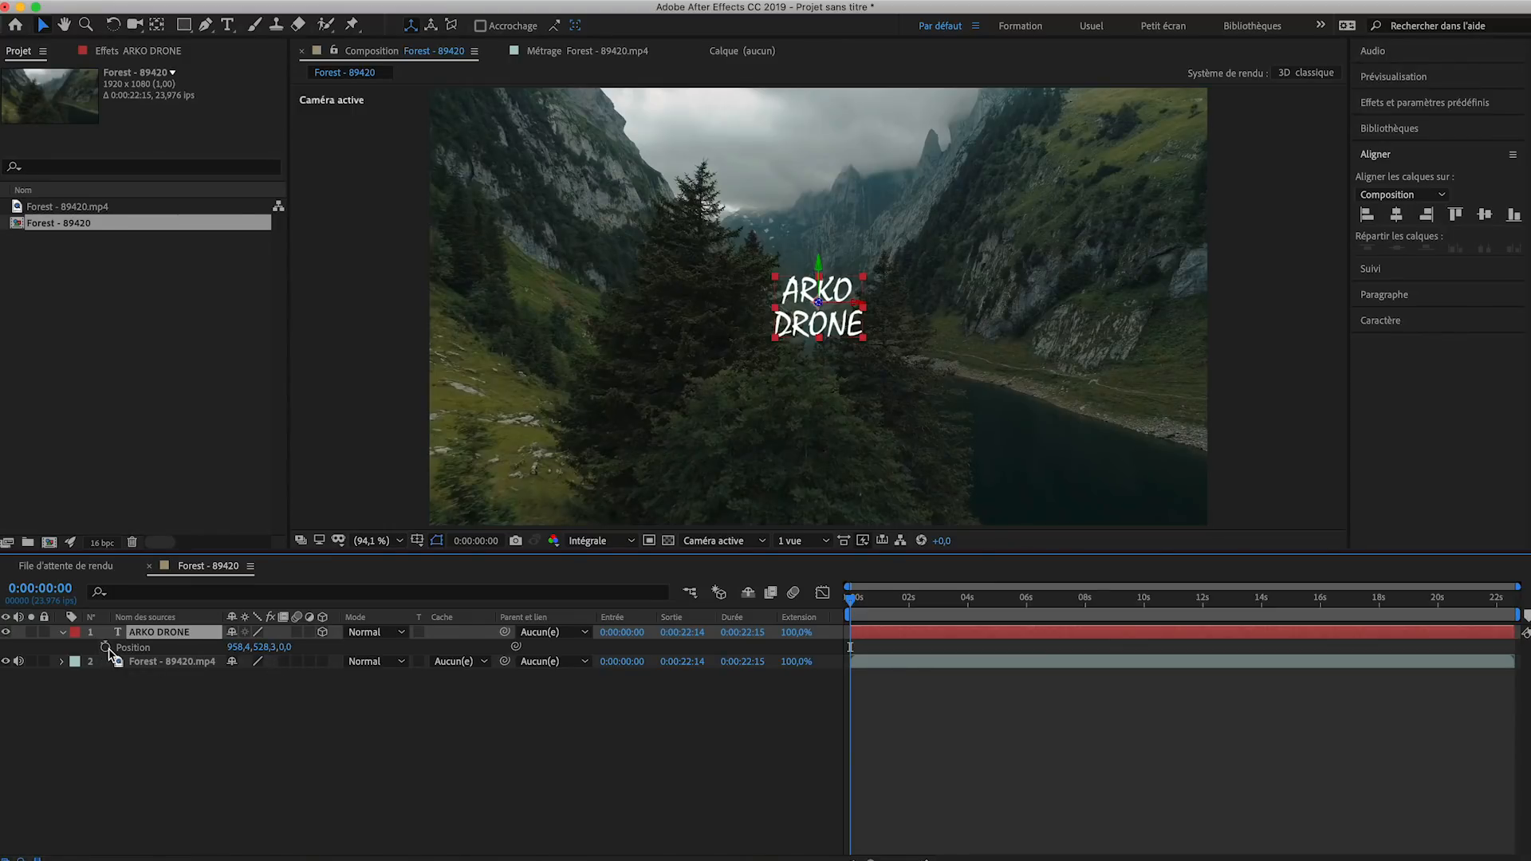
{"action": "left_click", "coordinate": [105, 647]}
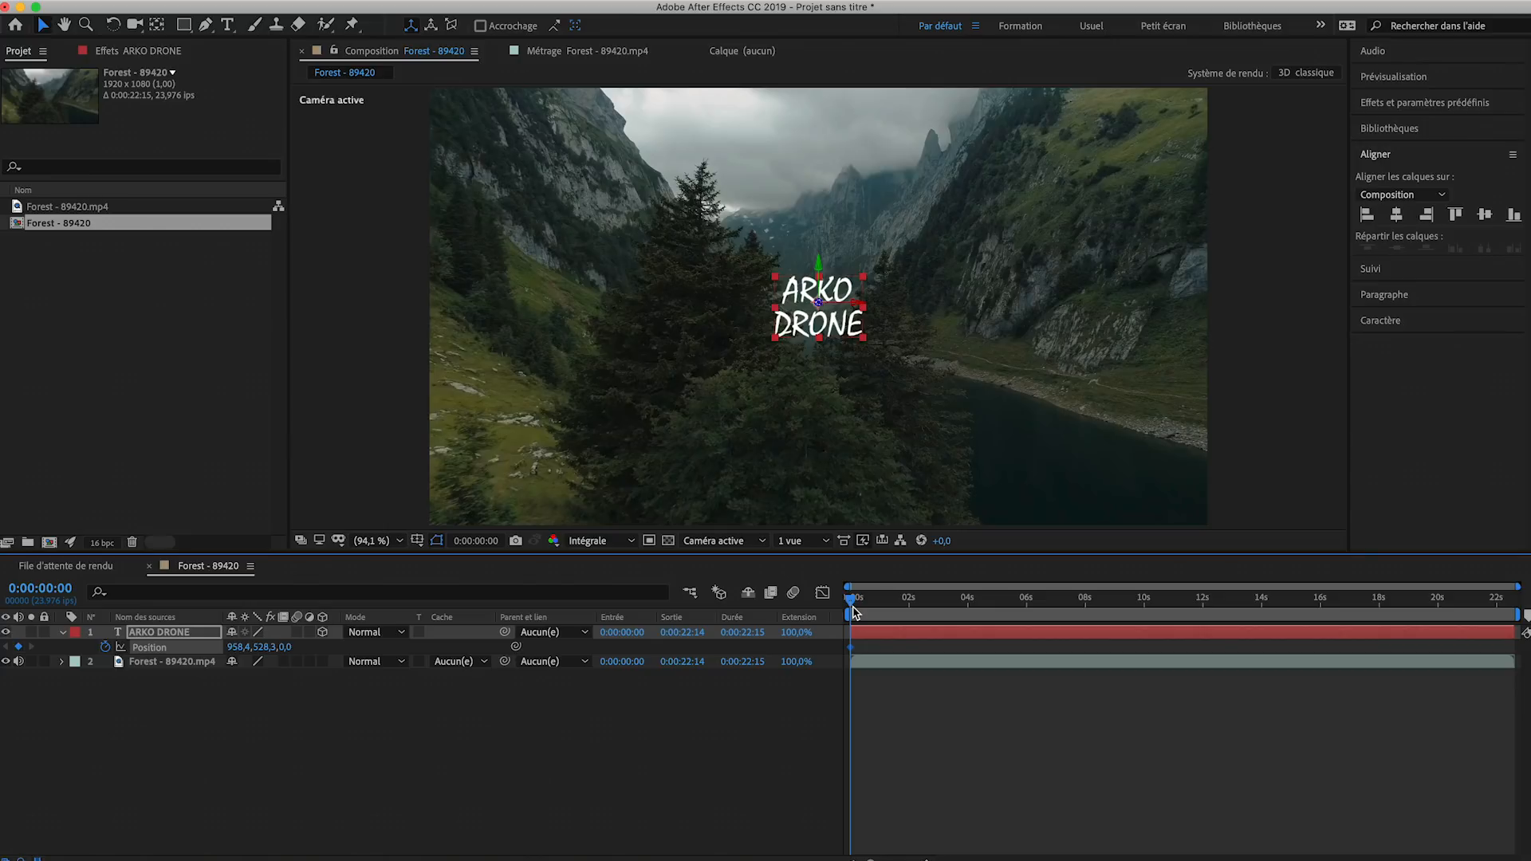
- At 0:00:04:01, bring the title past the camera by setting its Z position to -2637, then deselect the layer
{"action": "left_click_drag", "start_coordinate": [852, 603], "coordinate": [973, 612]}
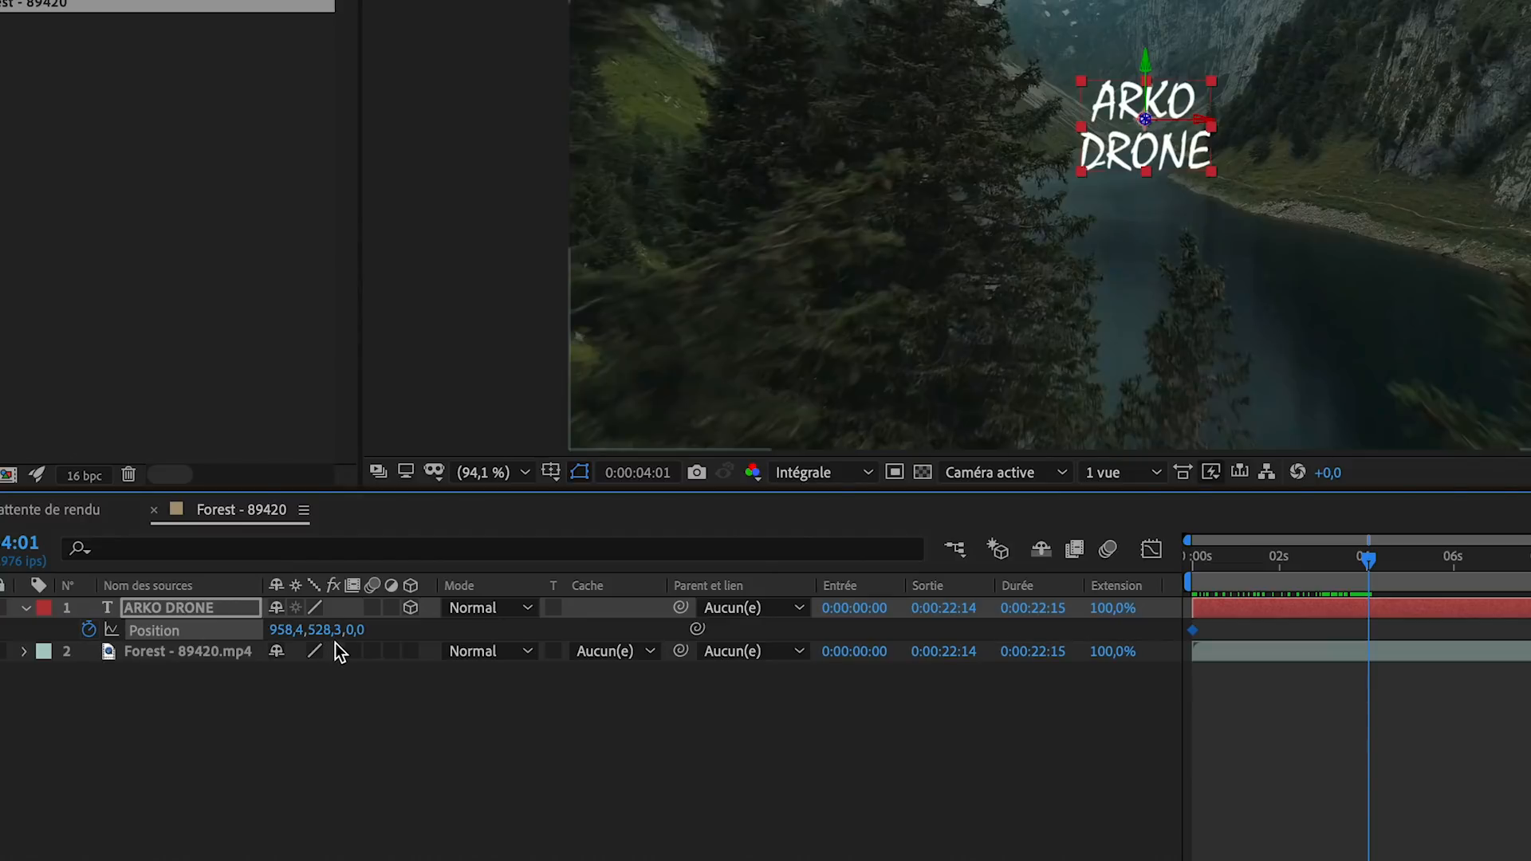
{"action": "left_click_drag", "start_coordinate": [358, 638], "coordinate": [73, 646]}
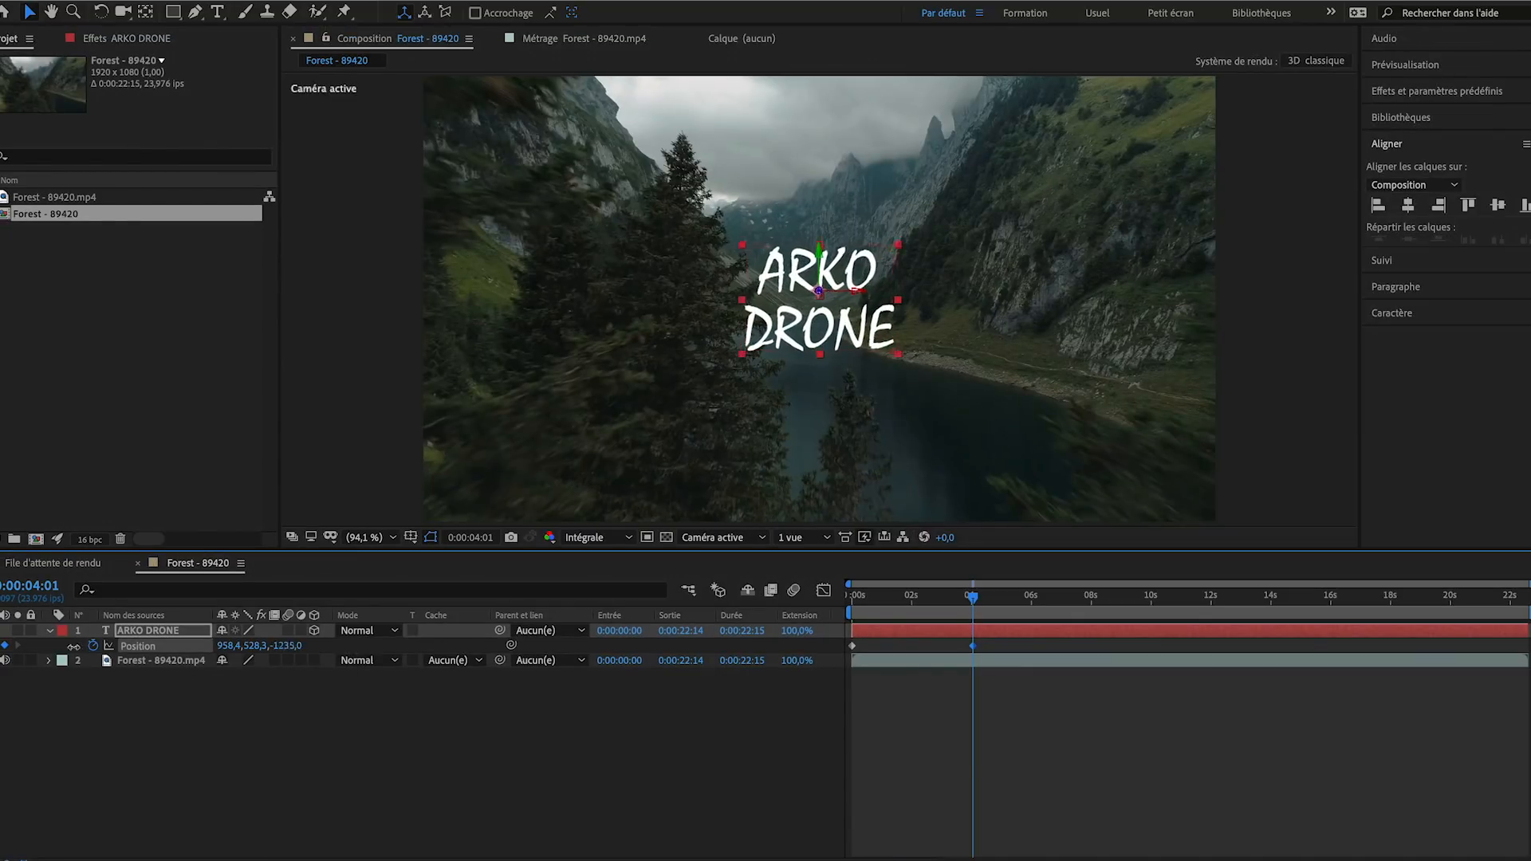
{"action": "left_click_drag", "start_coordinate": [285, 646], "coordinate": [113, 646]}
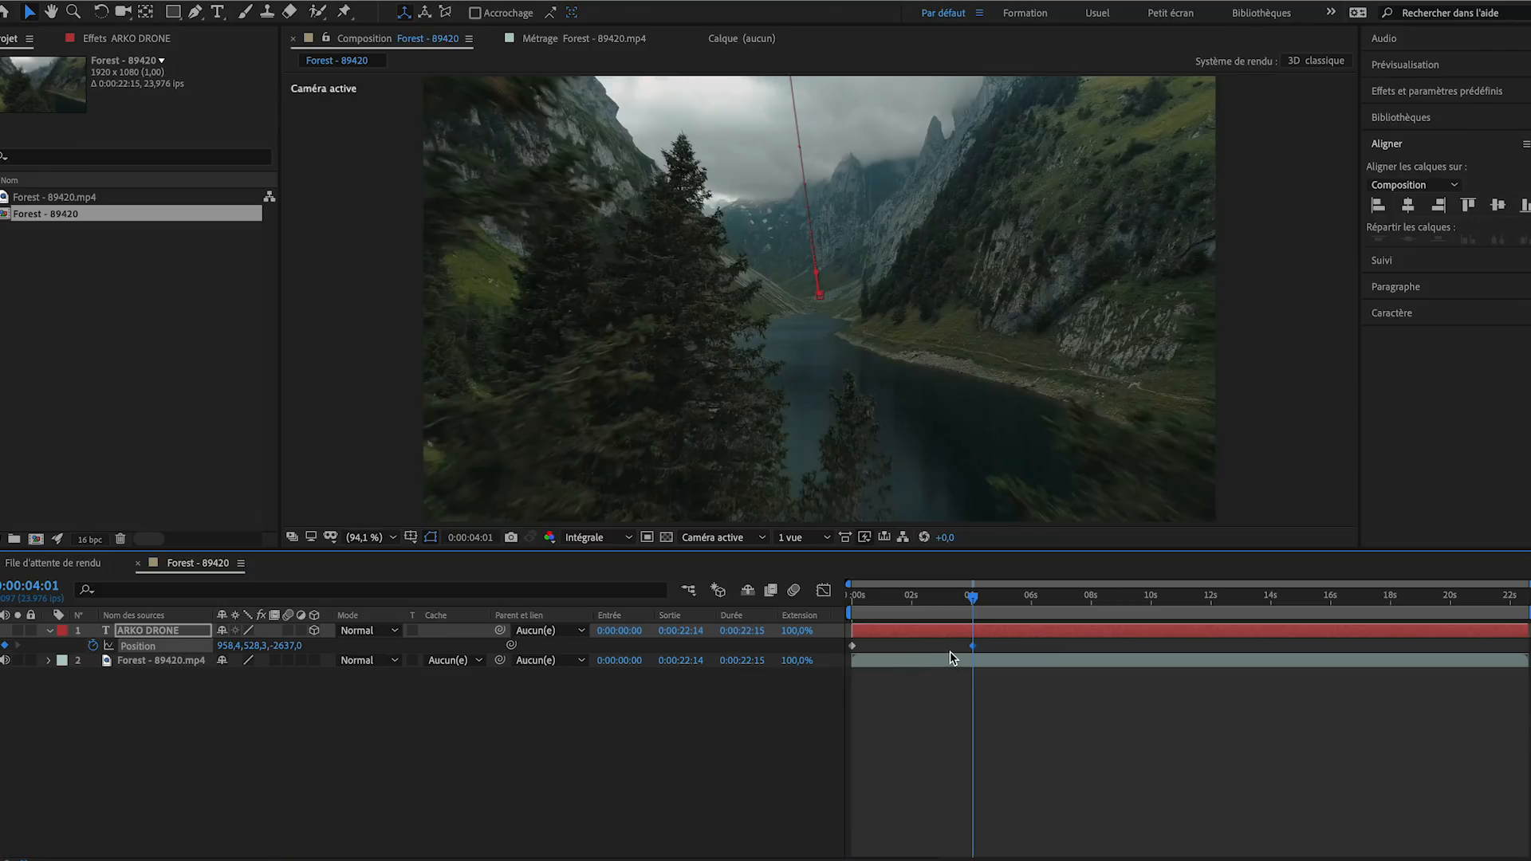
{"action": "left_click", "coordinate": [780, 756]}
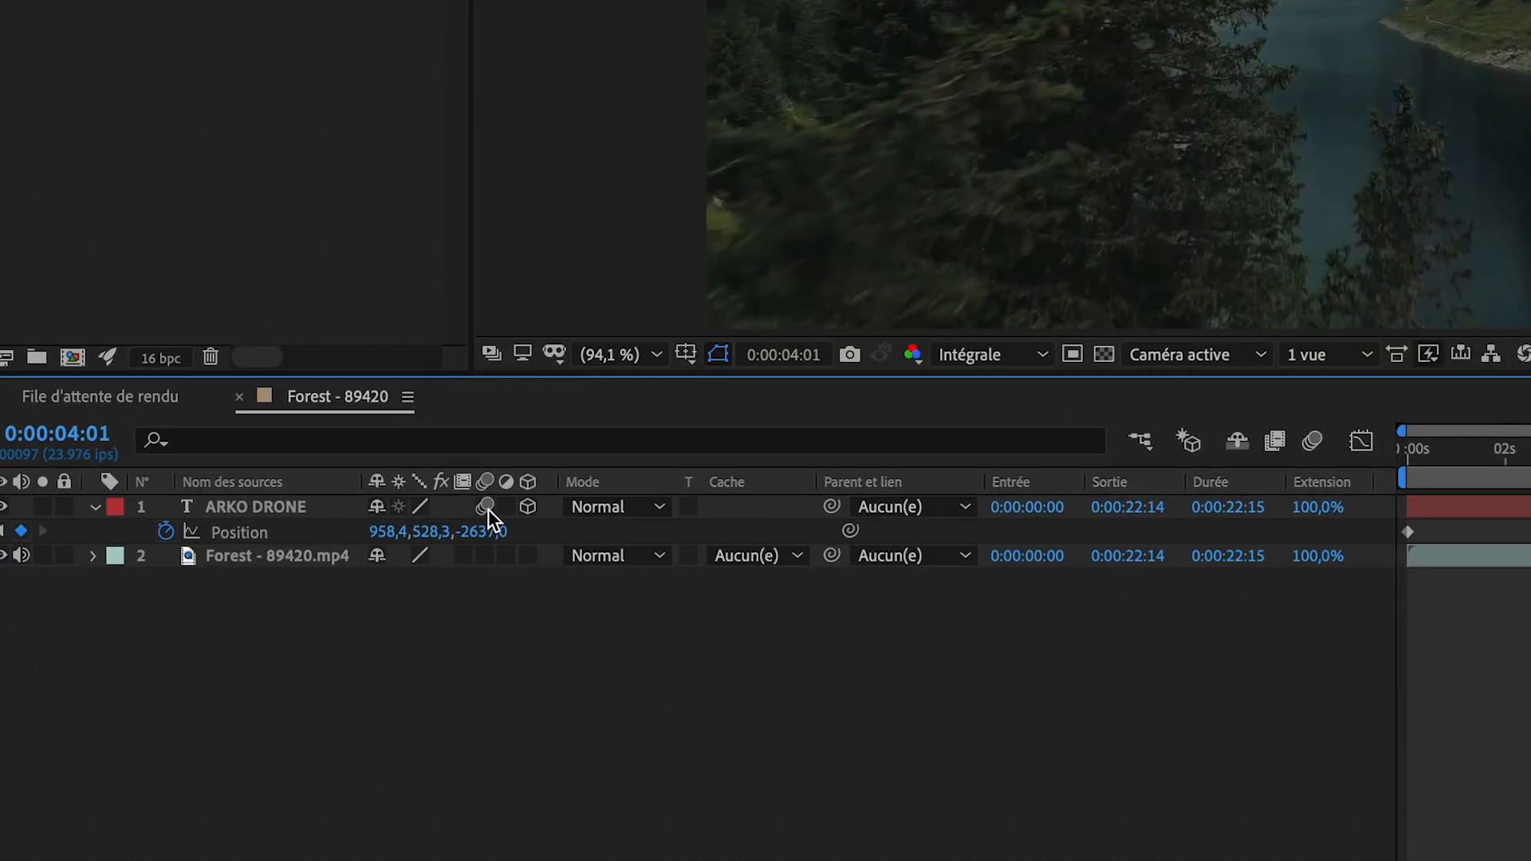
- Enable motion blur for the ARKO DRONE layer and the composition, and preview the animation from the start
{"action": "left_click", "coordinate": [1312, 441]}
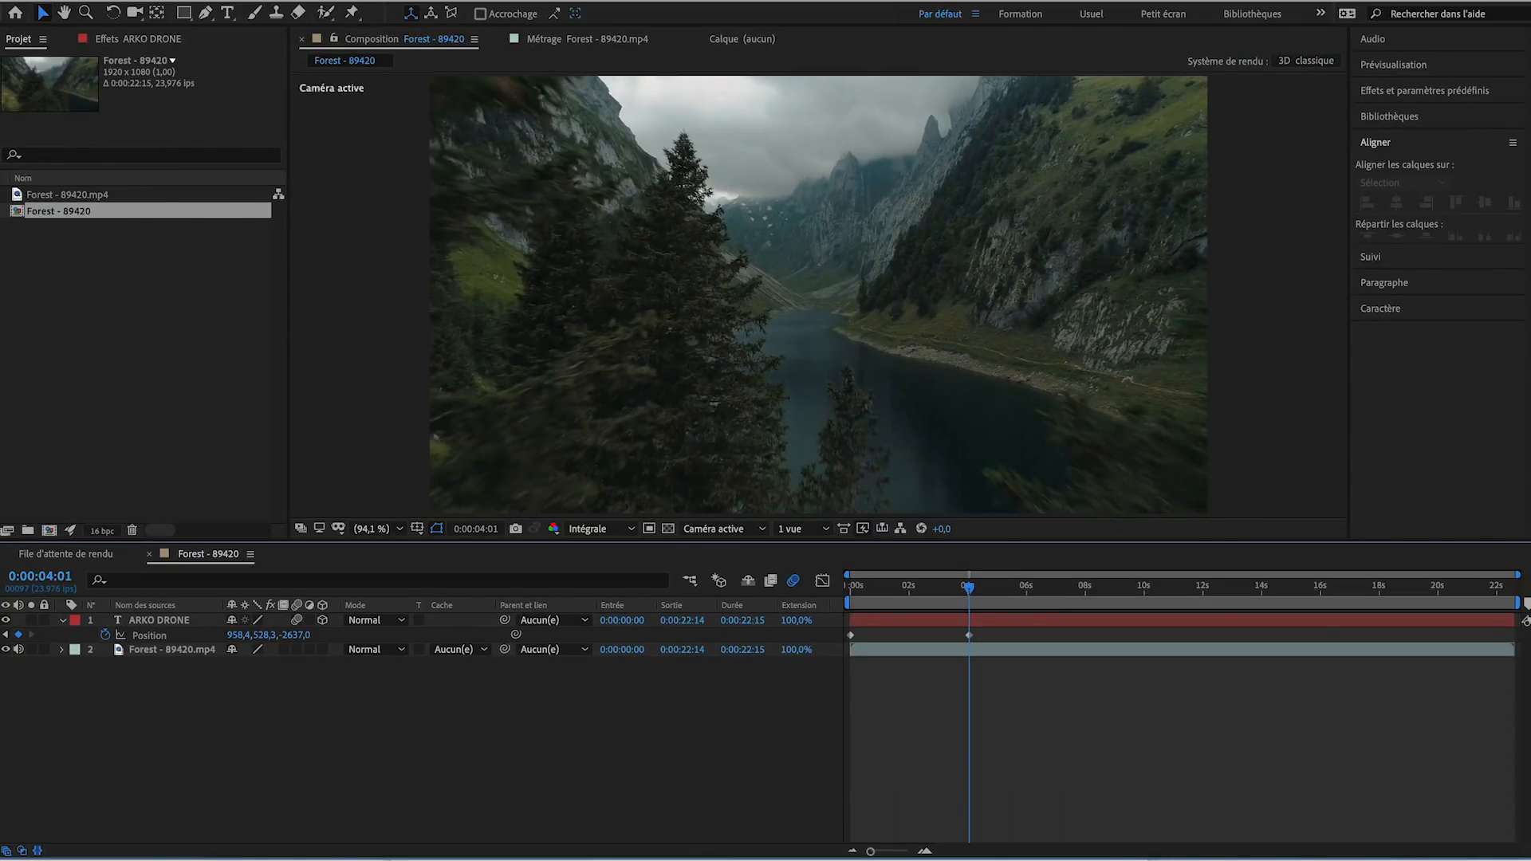
{"action": "left_click_drag", "start_coordinate": [969, 588], "coordinate": [830, 594]}
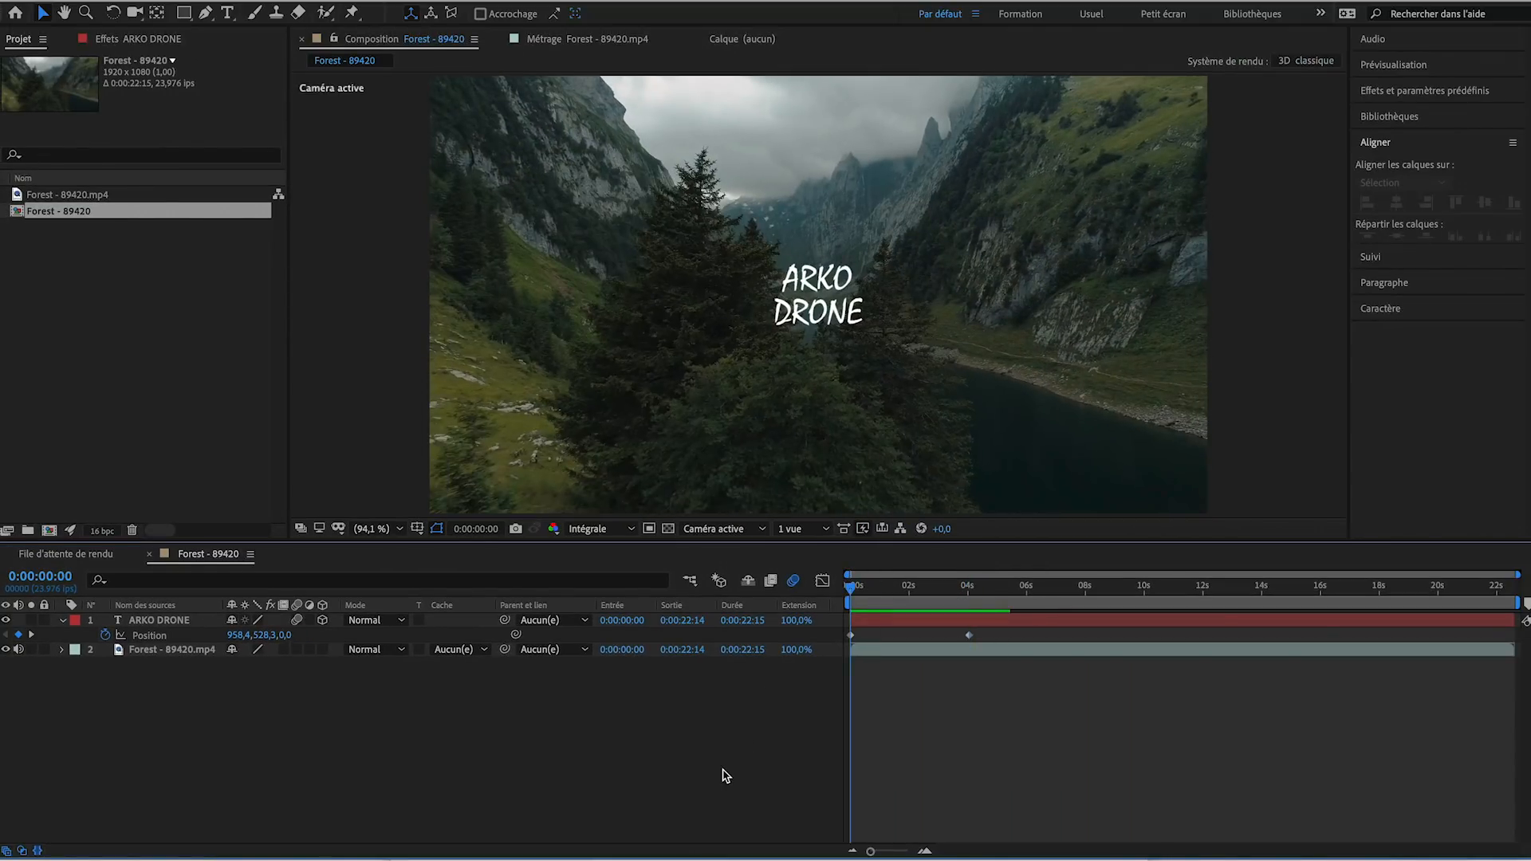
{"action": "key", "text": "space"}
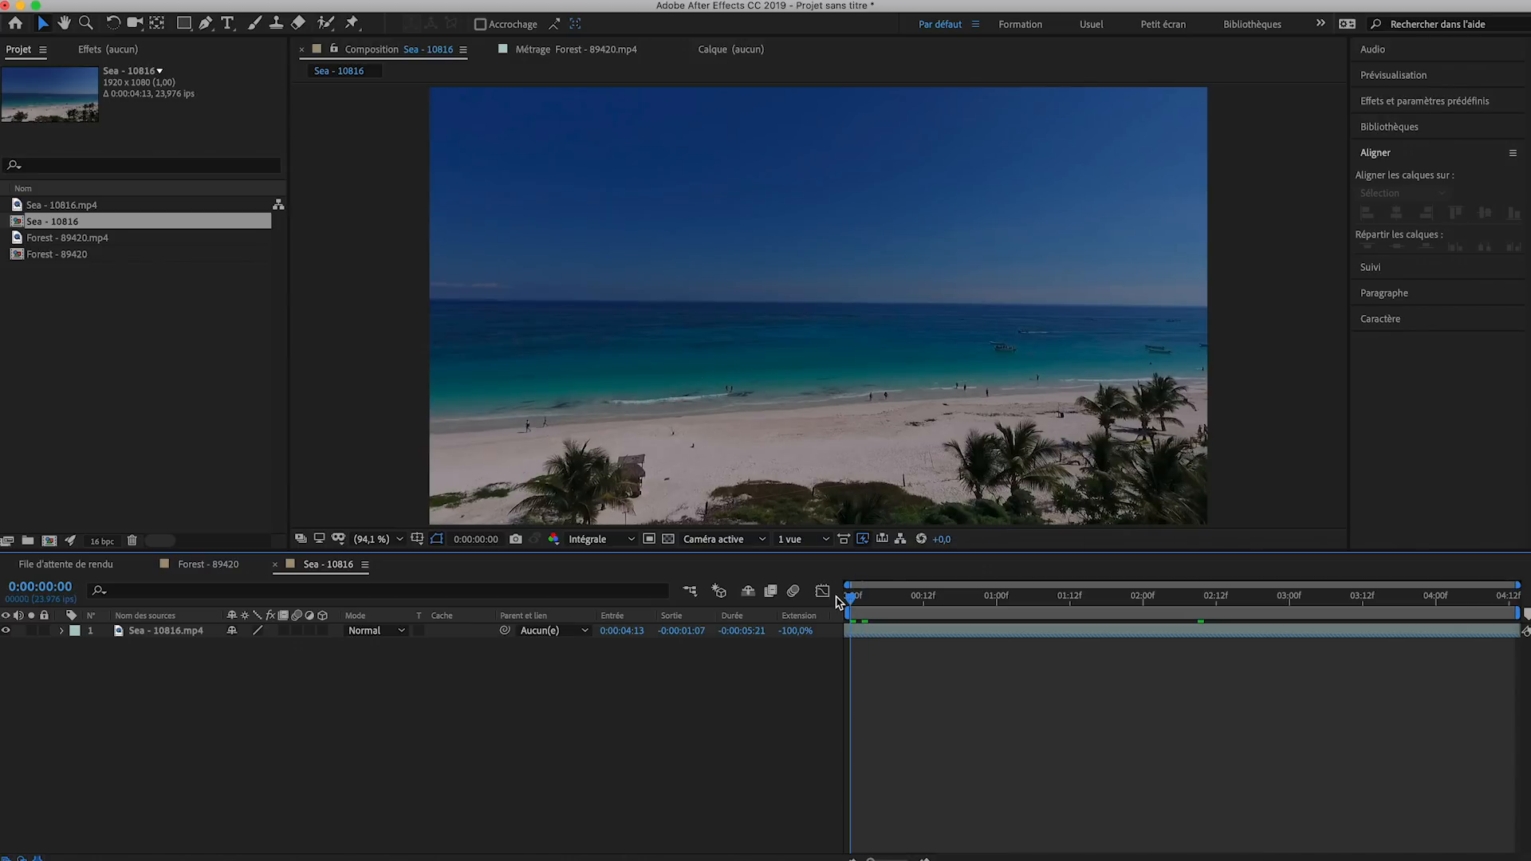
- In the Sea - 10816 composition, go to 0:00:03:19 and add a two-line text layer reading "ARKO" and "DRONE"
{"action": "left_click_drag", "start_coordinate": [847, 603], "coordinate": [1406, 598]}
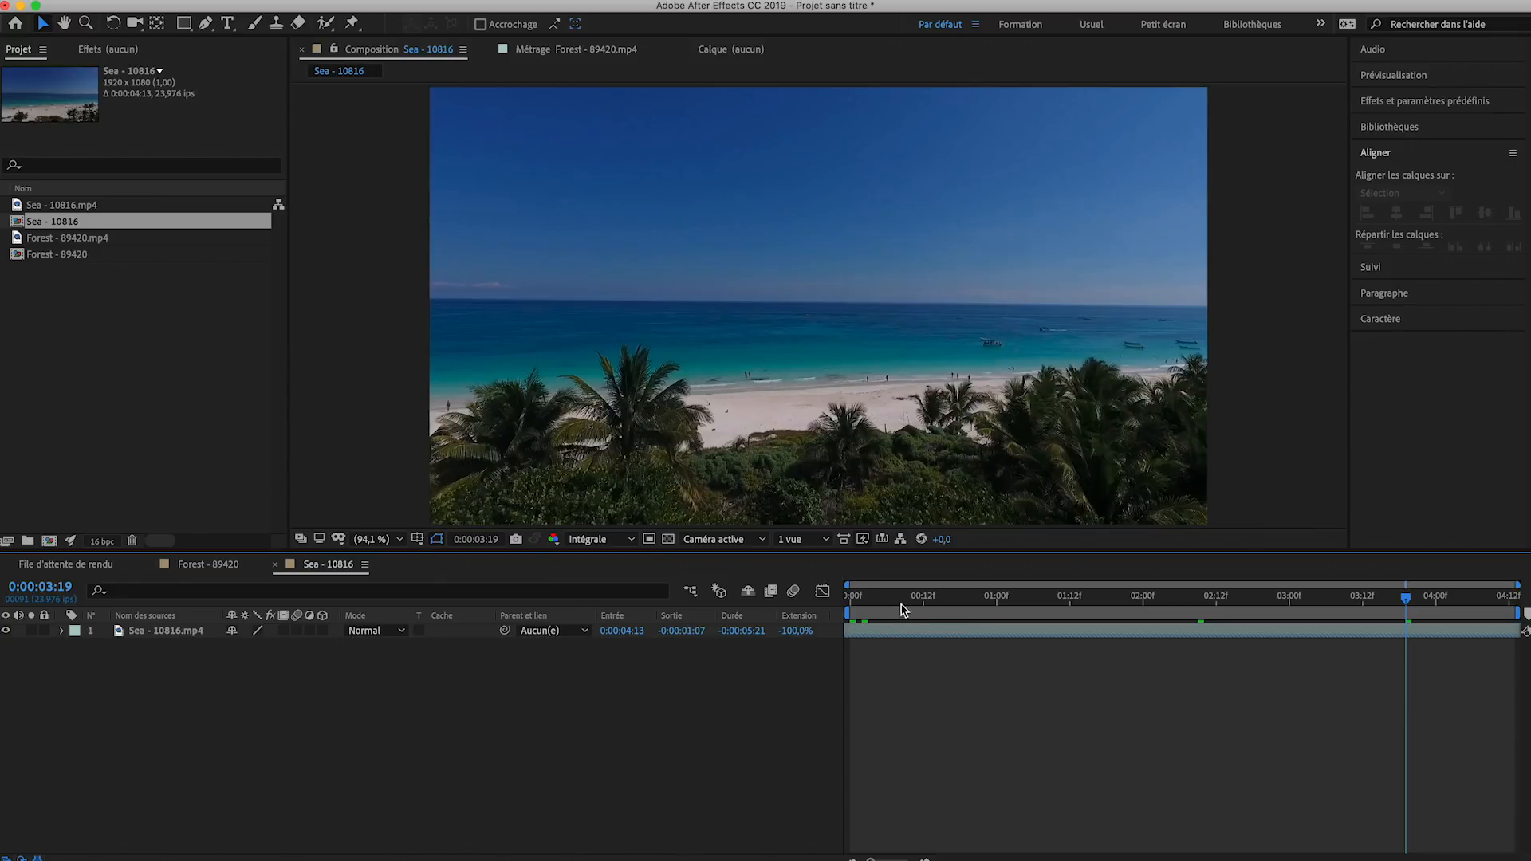
{"action": "key", "text": "ctrl+t"}
{"action": "left_click", "coordinate": [820, 278]}
{"action": "type", "text": "ARKO"}
{"action": "key", "text": "Return"}
{"action": "type", "text": "DRONE"}
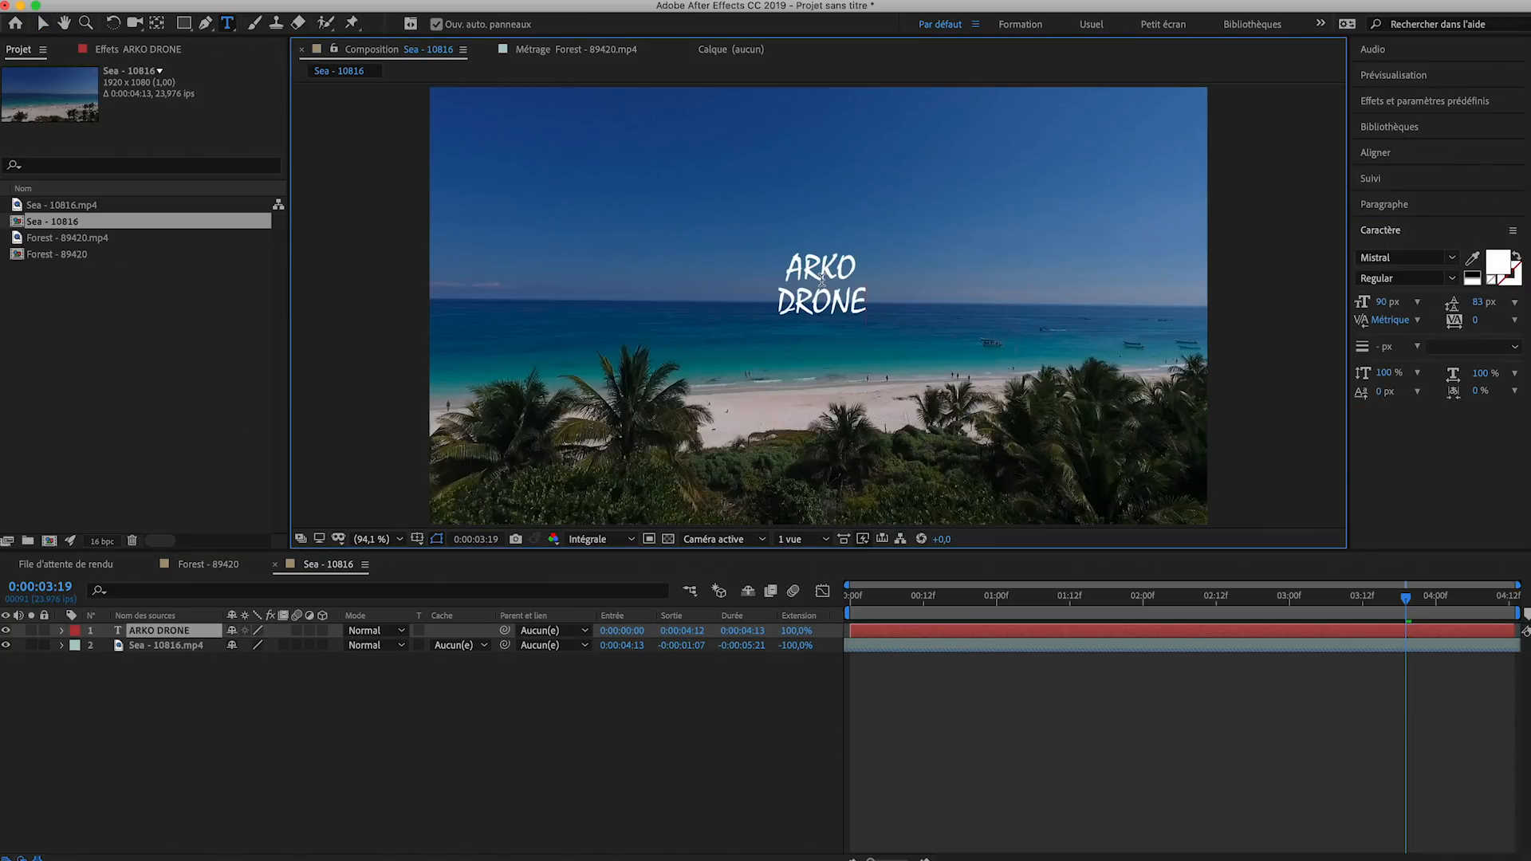
- Center the beach clip's ARKO DRONE text horizontally and vertically in the composition
{"action": "left_click", "coordinate": [1376, 153]}
{"action": "left_click", "coordinate": [1396, 213]}
{"action": "left_click", "coordinate": [1484, 213]}
- At 0:00:04:12, make the beach clip's ARKO DRONE text a 3D layer and set a Position keyframe
{"action": "left_click", "coordinate": [1509, 597]}
{"action": "left_click", "coordinate": [322, 631]}
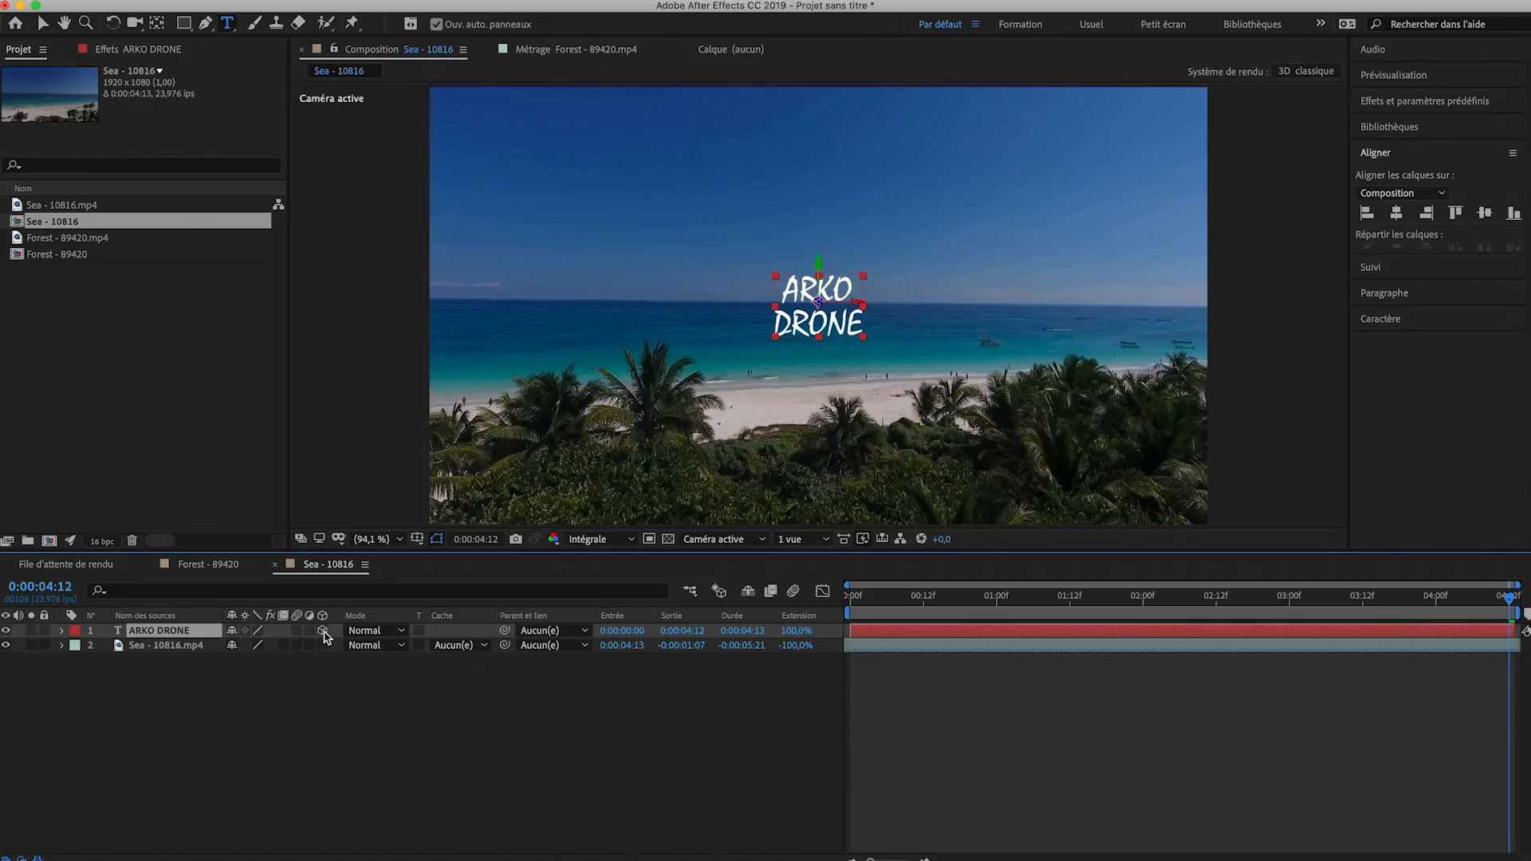
{"action": "key", "text": "p"}
{"action": "left_click", "coordinate": [105, 646]}
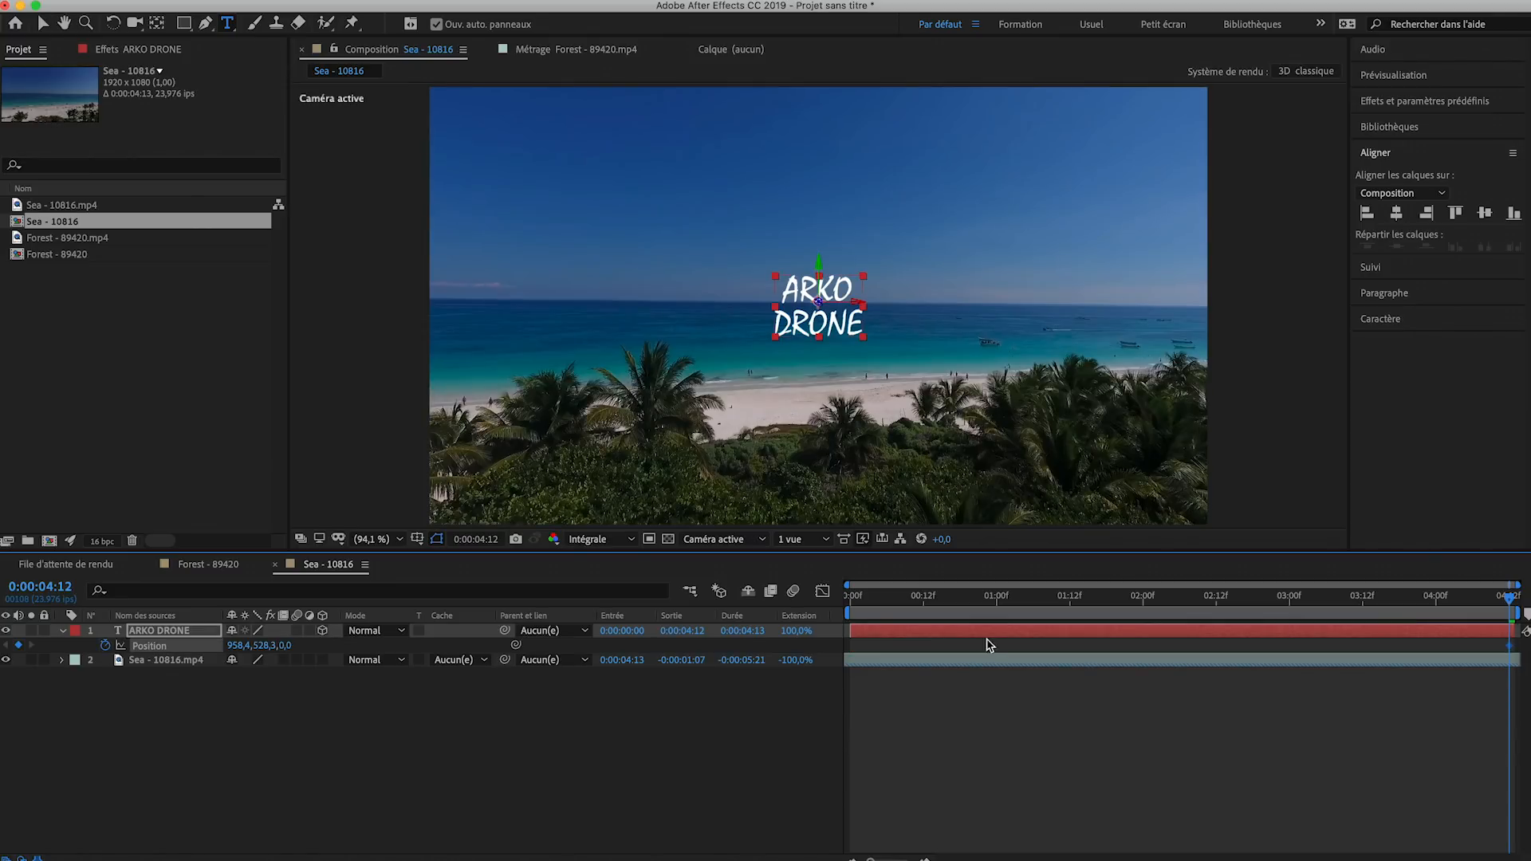
- At 0:00:00:05, set the beach title's Z position to -2643 and deselect the layer
{"action": "left_click", "coordinate": [881, 606]}
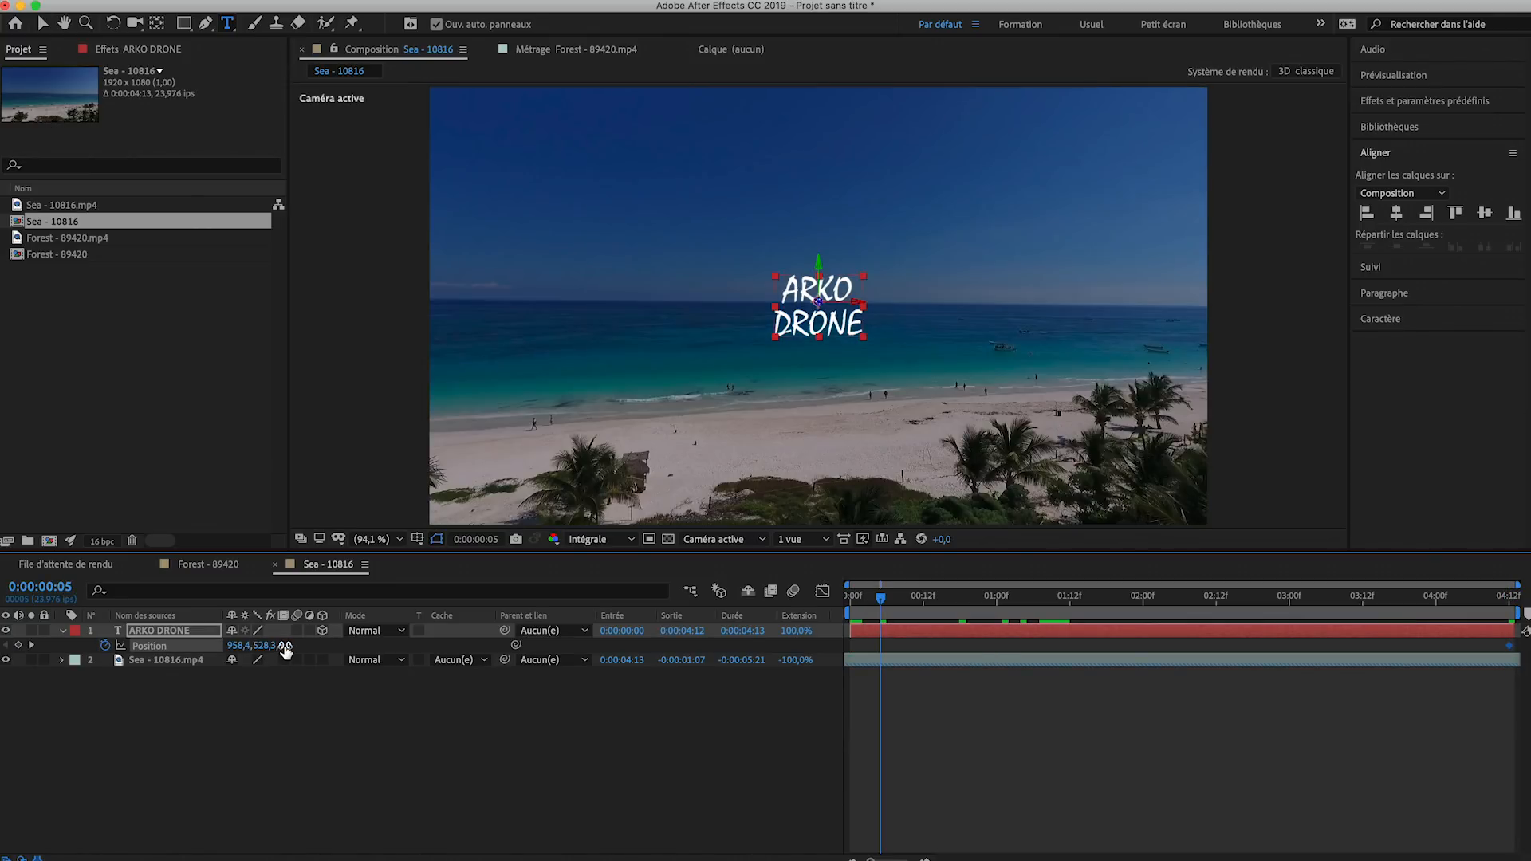
{"action": "left_click_drag", "start_coordinate": [291, 646], "coordinate": [199, 653]}
{"action": "left_click", "coordinate": [286, 696]}
- Turn on motion blur for the beach title layer and its composition, and preview the reversed title animation
{"action": "left_click", "coordinate": [297, 631]}
{"action": "left_click", "coordinate": [793, 591]}
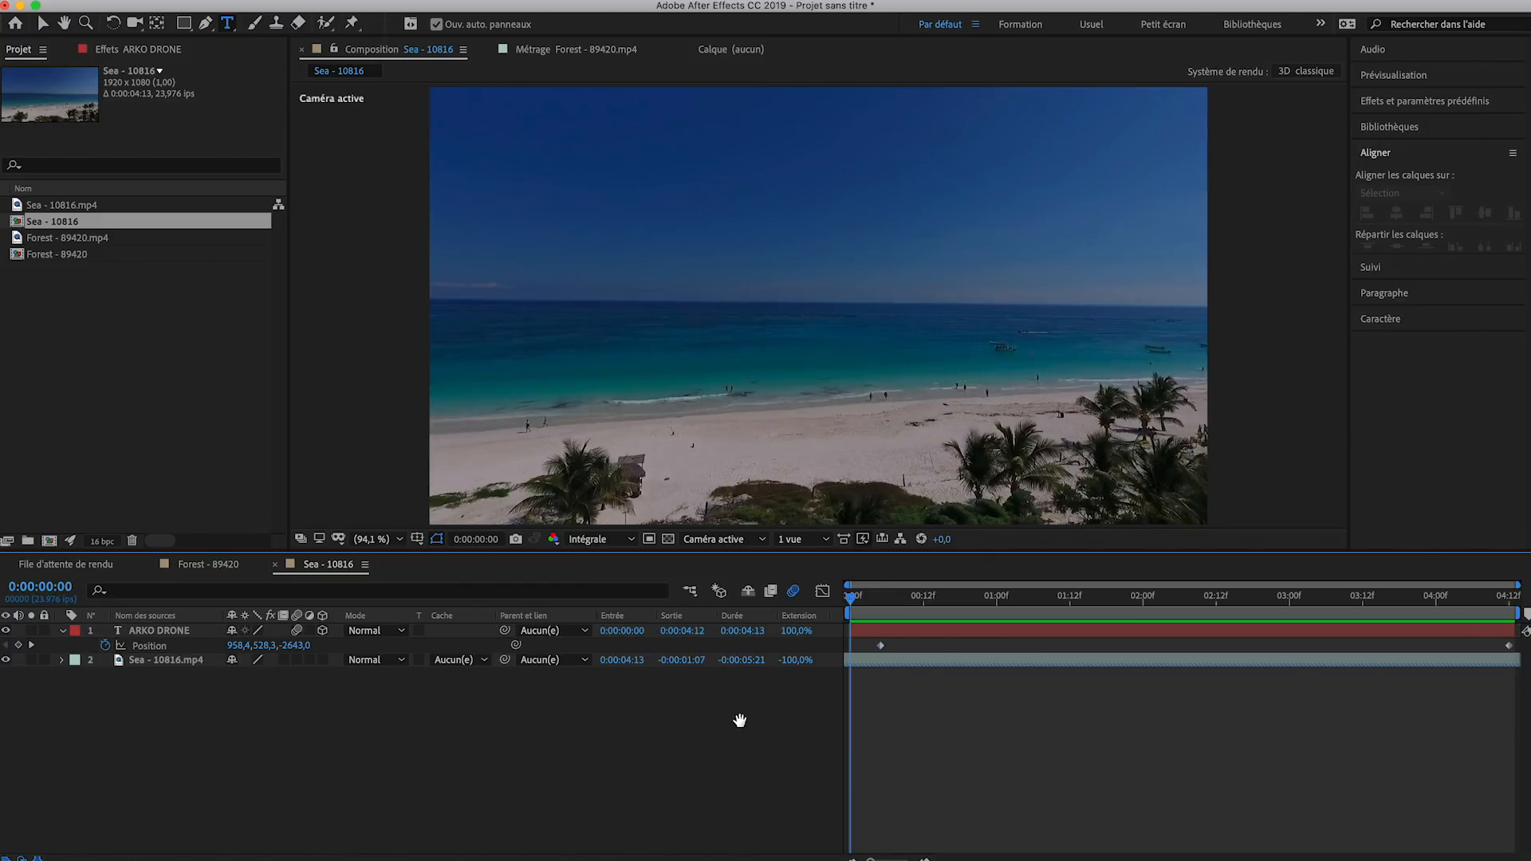
{"action": "key", "text": "space"}
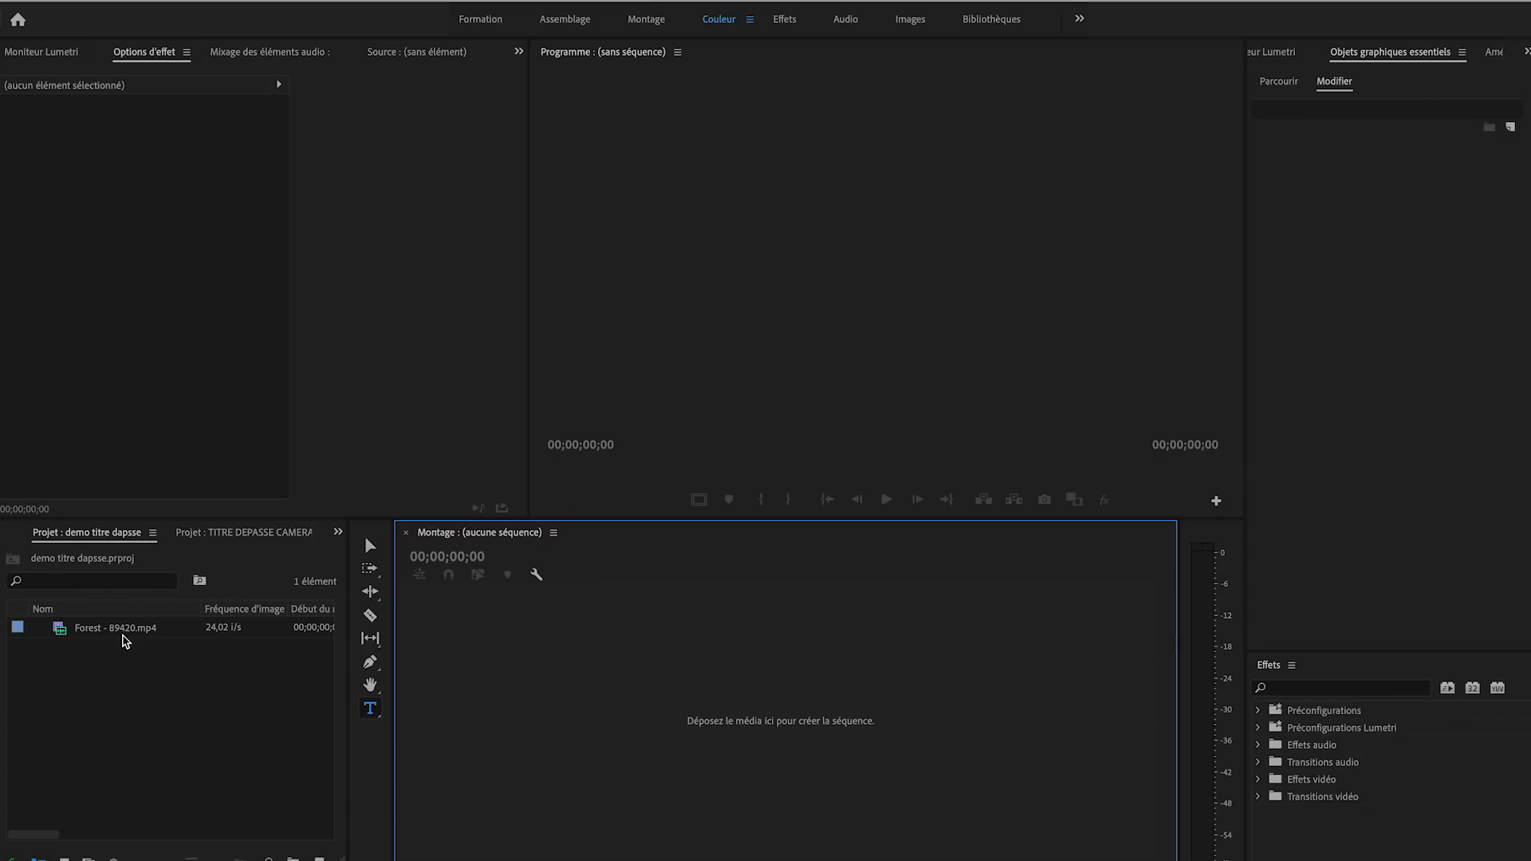
- In Premiere Pro, open Forest - 89420.mp4 as source, return it to its first frame and create a sequence from it
{"action": "double_click", "coordinate": [64, 627]}
{"action": "left_click_drag", "start_coordinate": [144, 477], "coordinate": [9, 475]}
{"action": "left_click_drag", "start_coordinate": [64, 630], "coordinate": [514, 706]}
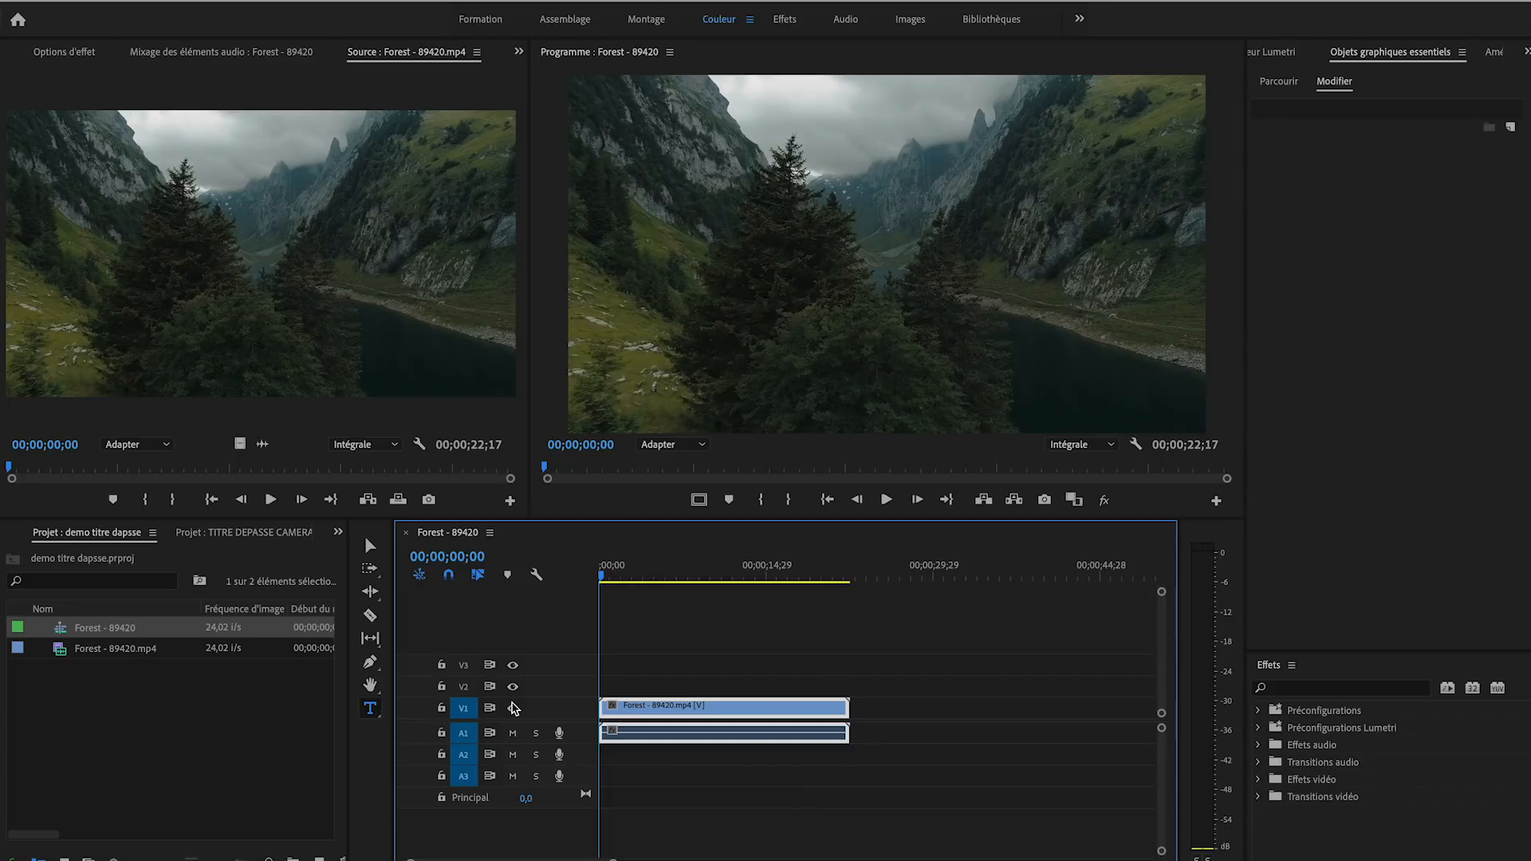
- Return the Forest - 89420 sequence to 00;00;00;00 and activate the Selection tool
{"action": "left_click", "coordinate": [612, 575]}
{"action": "left_click_drag", "start_coordinate": [626, 580], "coordinate": [588, 588]}
{"action": "left_click", "coordinate": [370, 545]}
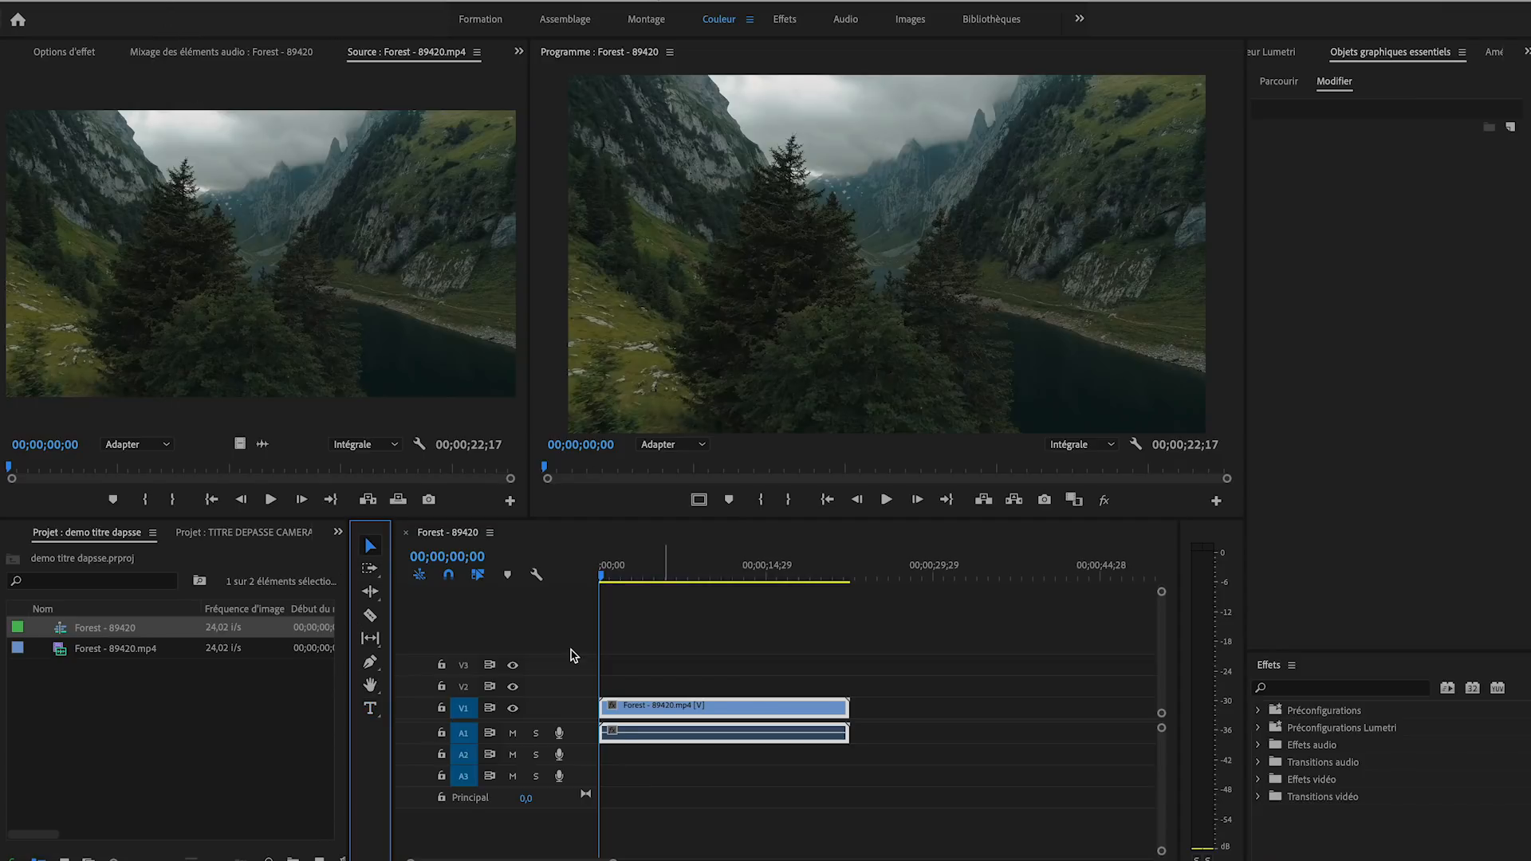
- Add a two-line text layer reading ARKO and DRONE over the forest footage at the start of the sequence
{"action": "left_click", "coordinate": [373, 708]}
{"action": "left_click", "coordinate": [804, 371]}
{"action": "type", "text": "ARKO"}
{"action": "key", "text": "Return"}
{"action": "type", "text": "DRONE"}
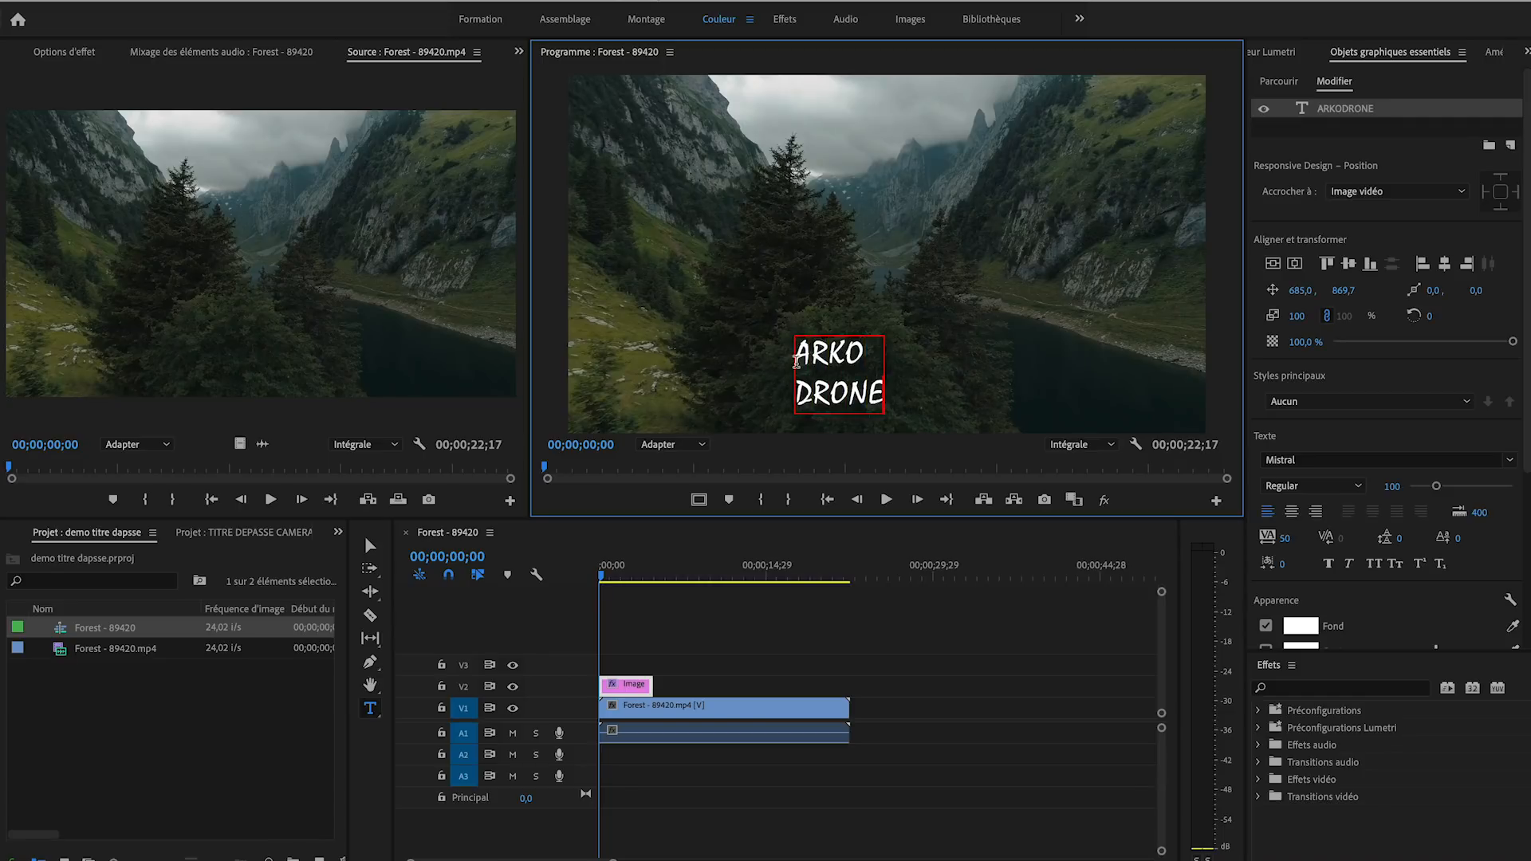
- Select all of the title's text, show the Essential Graphics settings and set the font size to 400
{"action": "key", "text": "ctrl+a"}
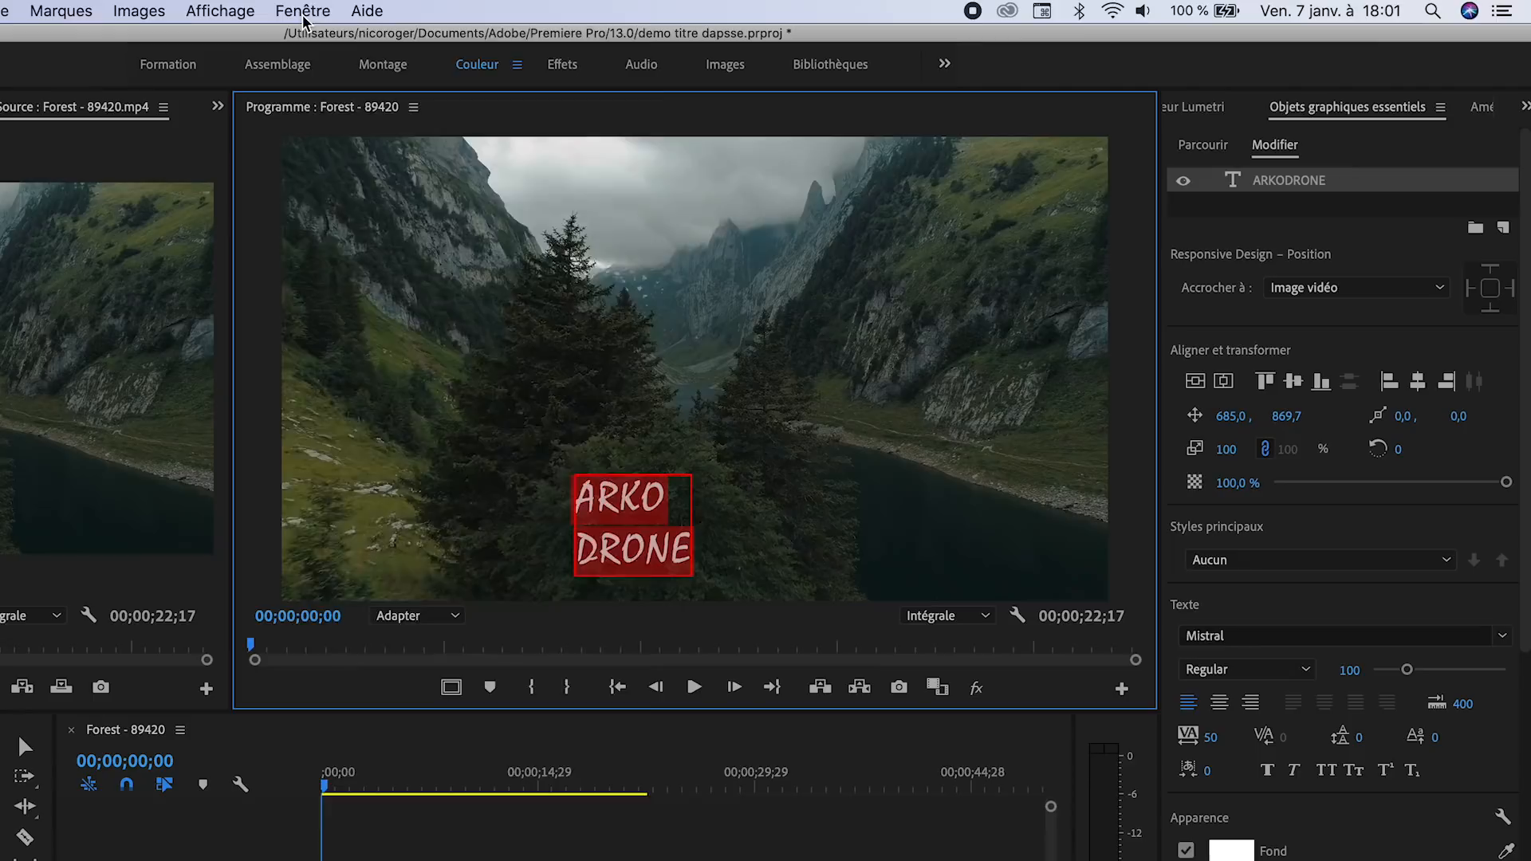
{"action": "left_click", "coordinate": [124, 11]}
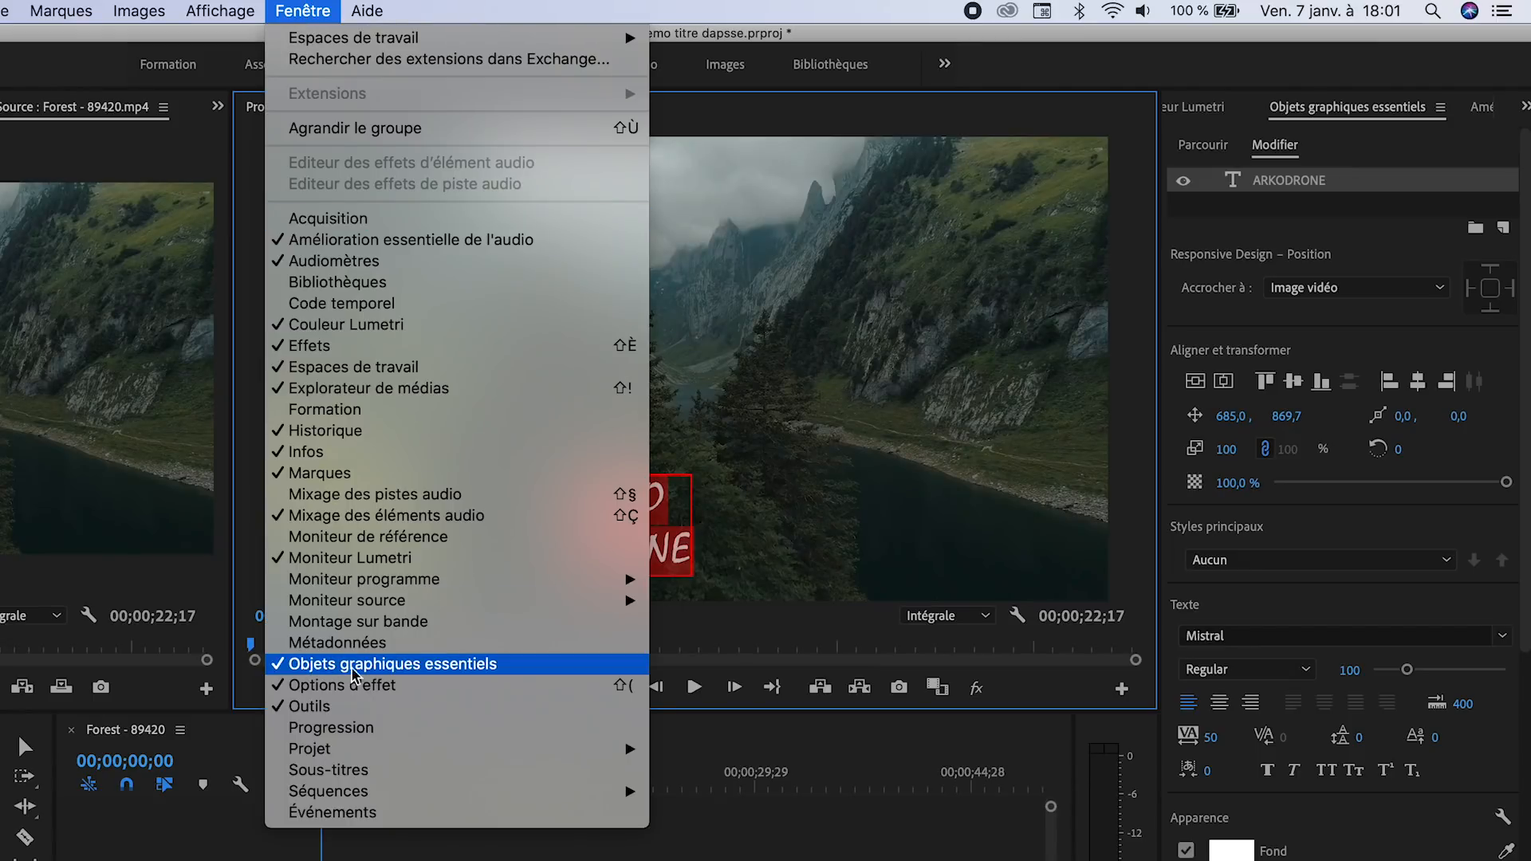
{"action": "left_click", "coordinate": [389, 670]}
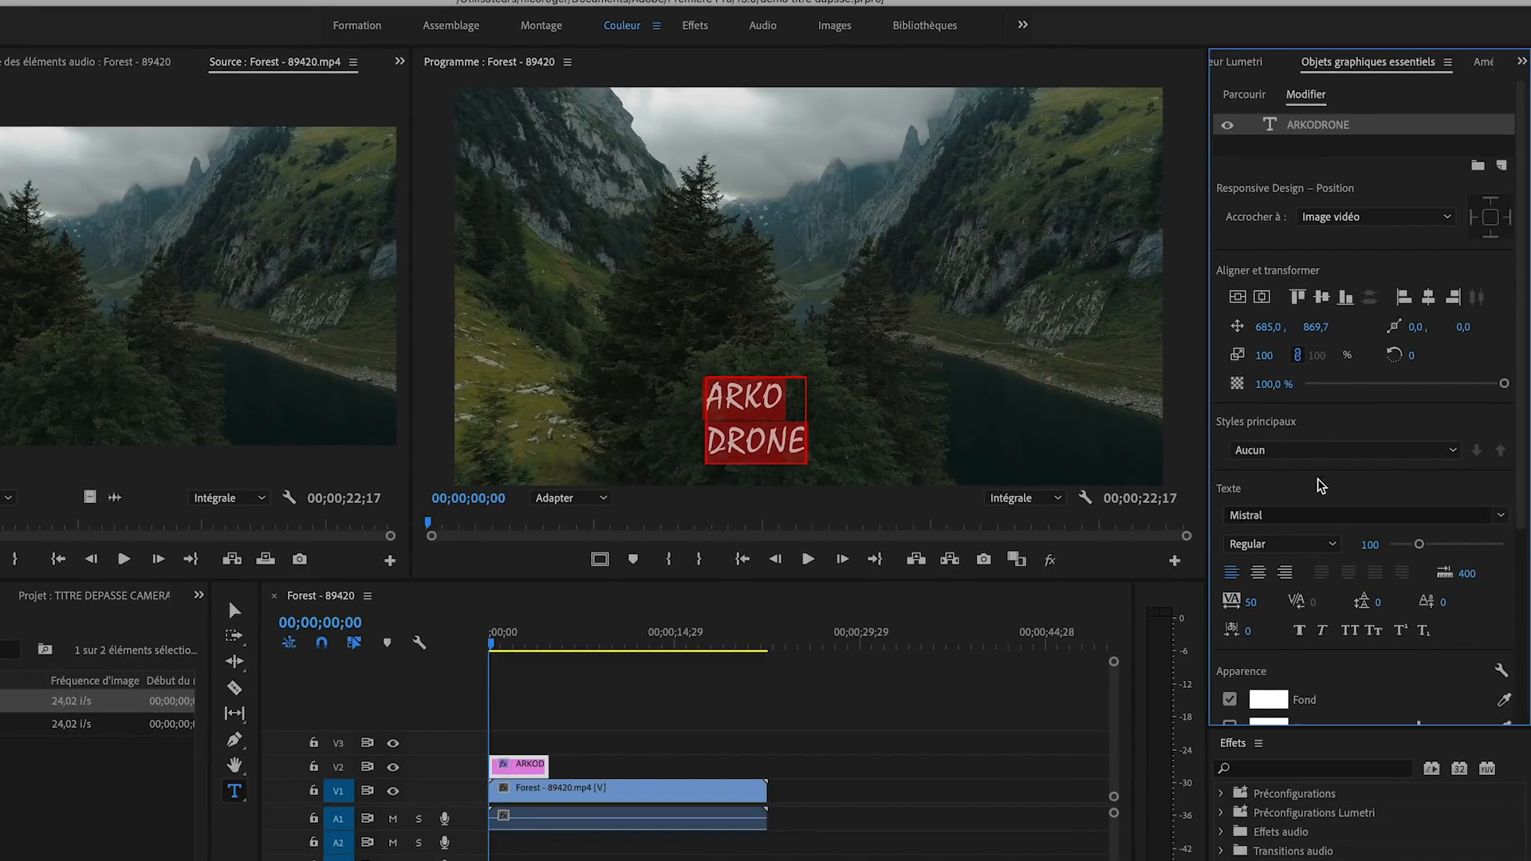
{"action": "left_click_drag", "start_coordinate": [1419, 545], "coordinate": [1517, 556]}
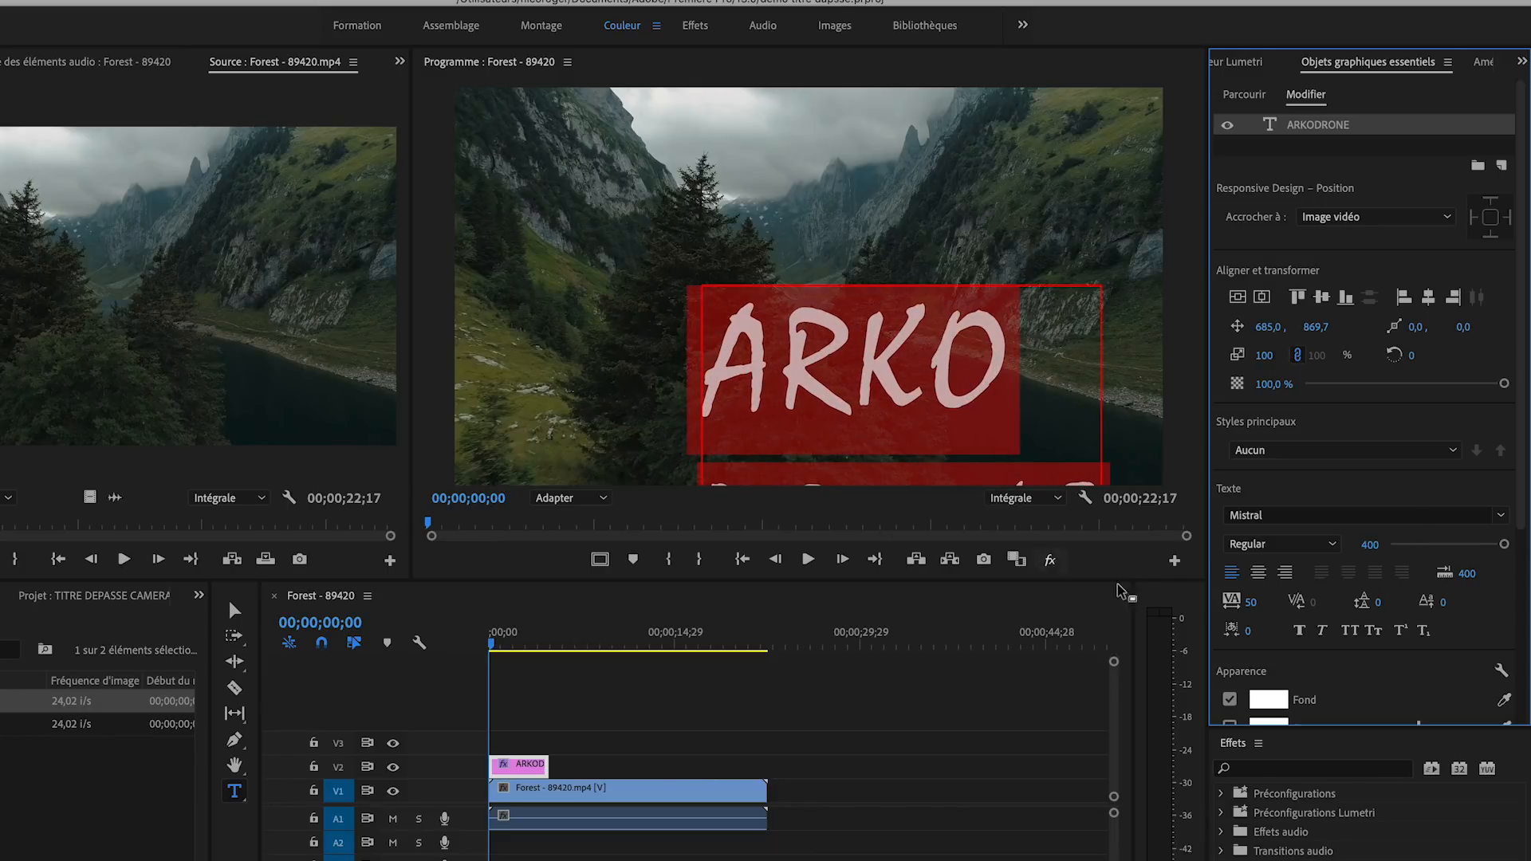
- Centre-align the ARKO DRONE text, centre it horizontally and vertically in the frame, and activate the Selection tool
{"action": "left_click", "coordinate": [1260, 574]}
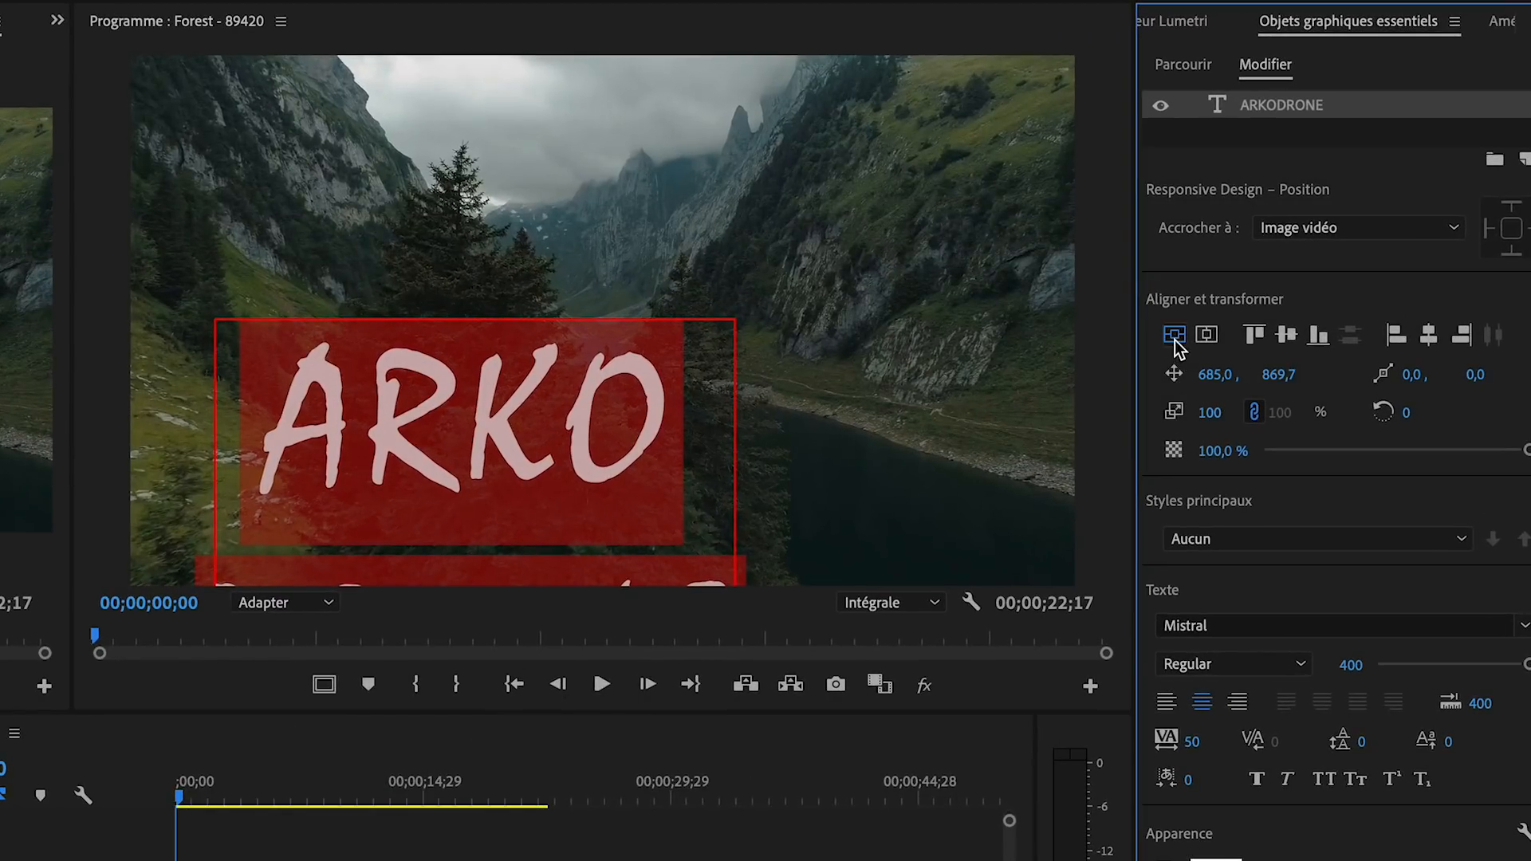
{"action": "left_click", "coordinate": [1174, 339]}
{"action": "left_click", "coordinate": [1208, 338]}
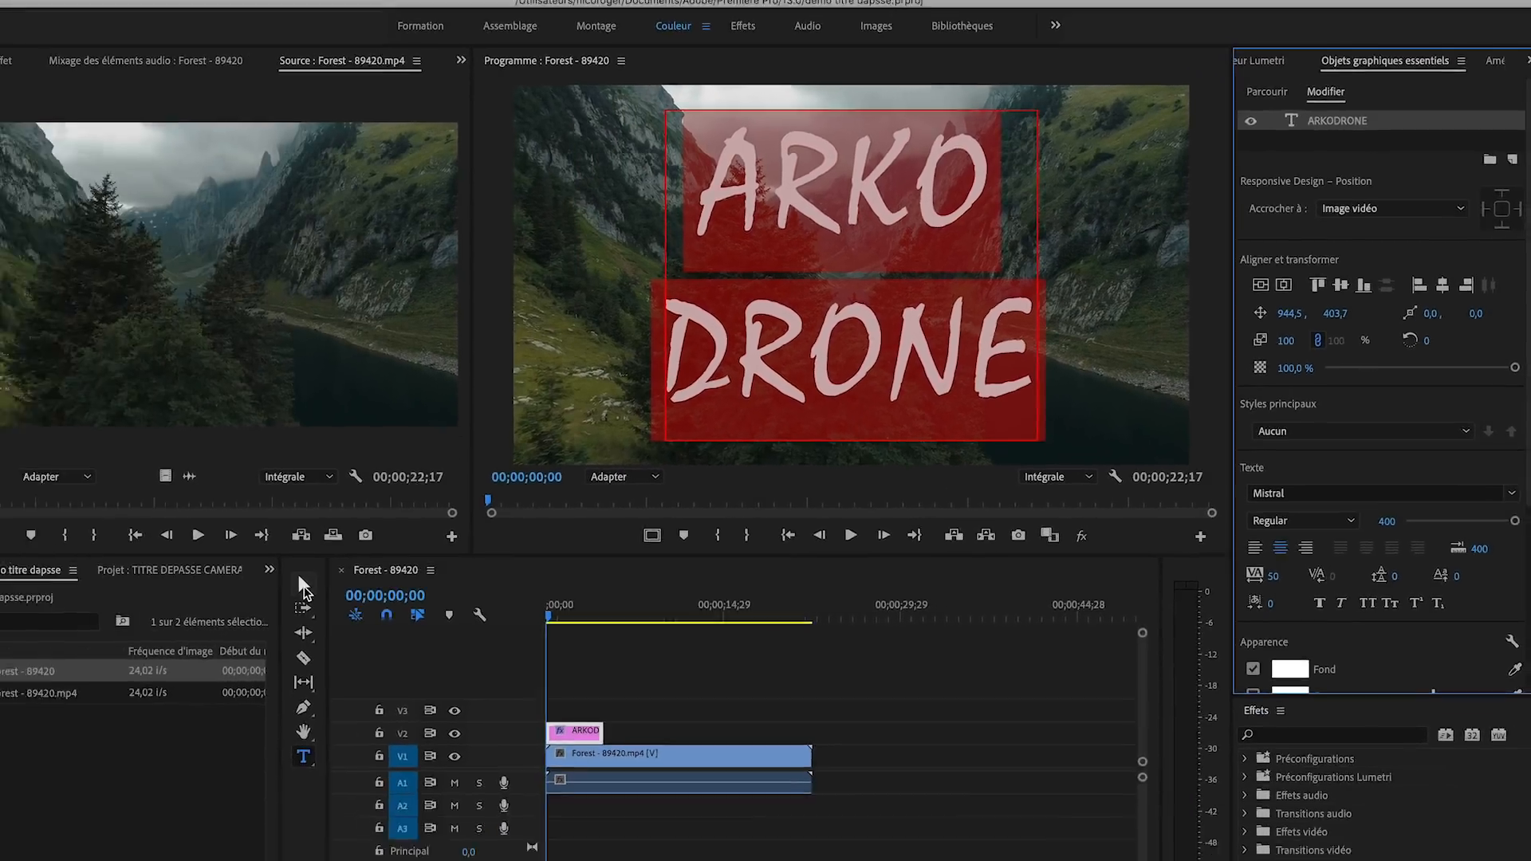
{"action": "left_click", "coordinate": [303, 588]}
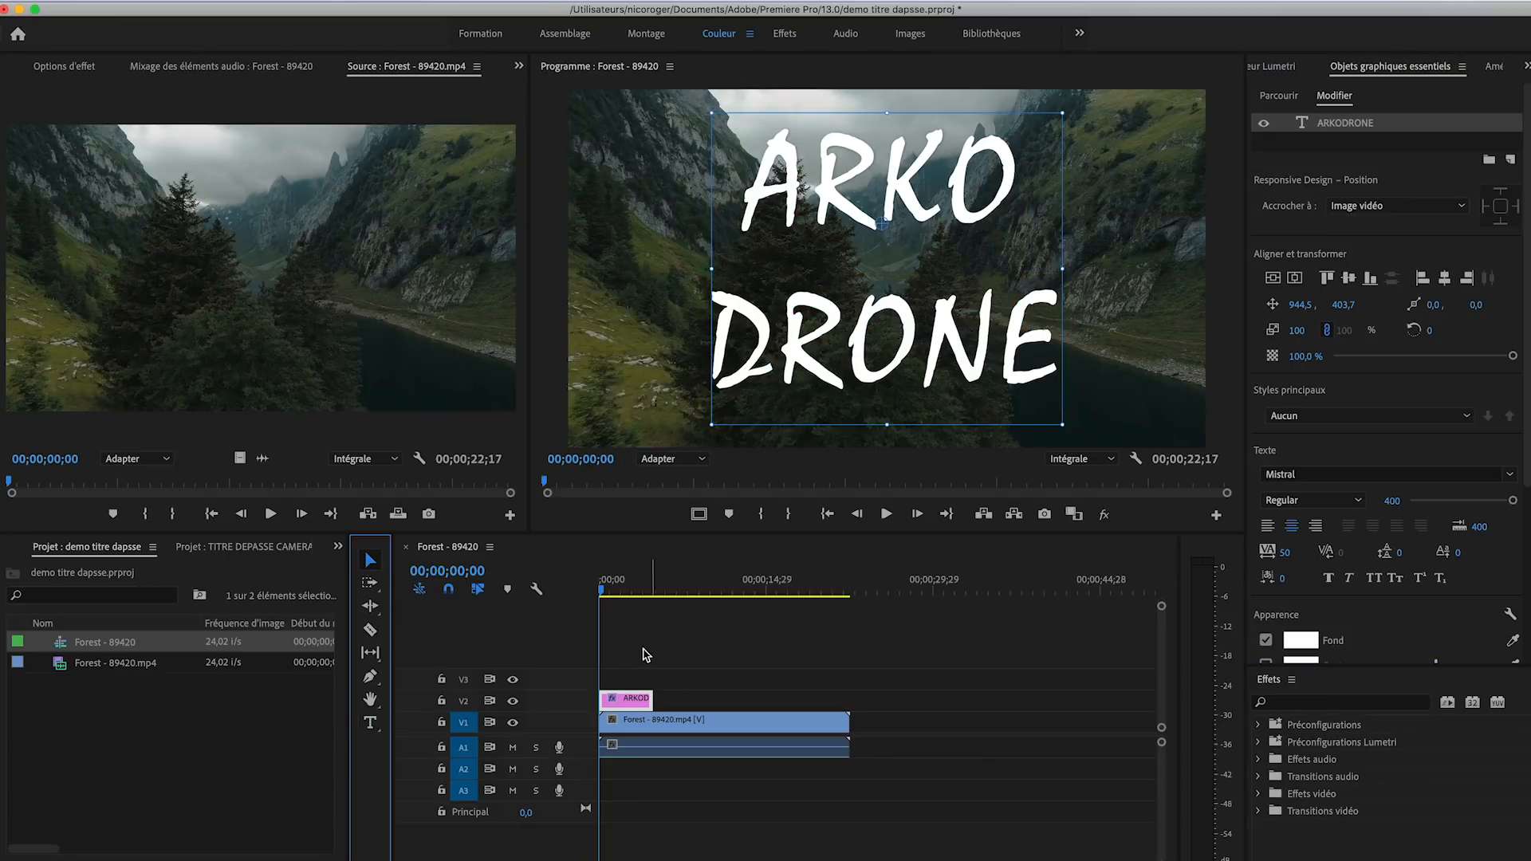
- Apply the Transformation effect from the Déformation video effects to the ARKO DRONE title clip
{"action": "left_click", "coordinate": [573, 738]}
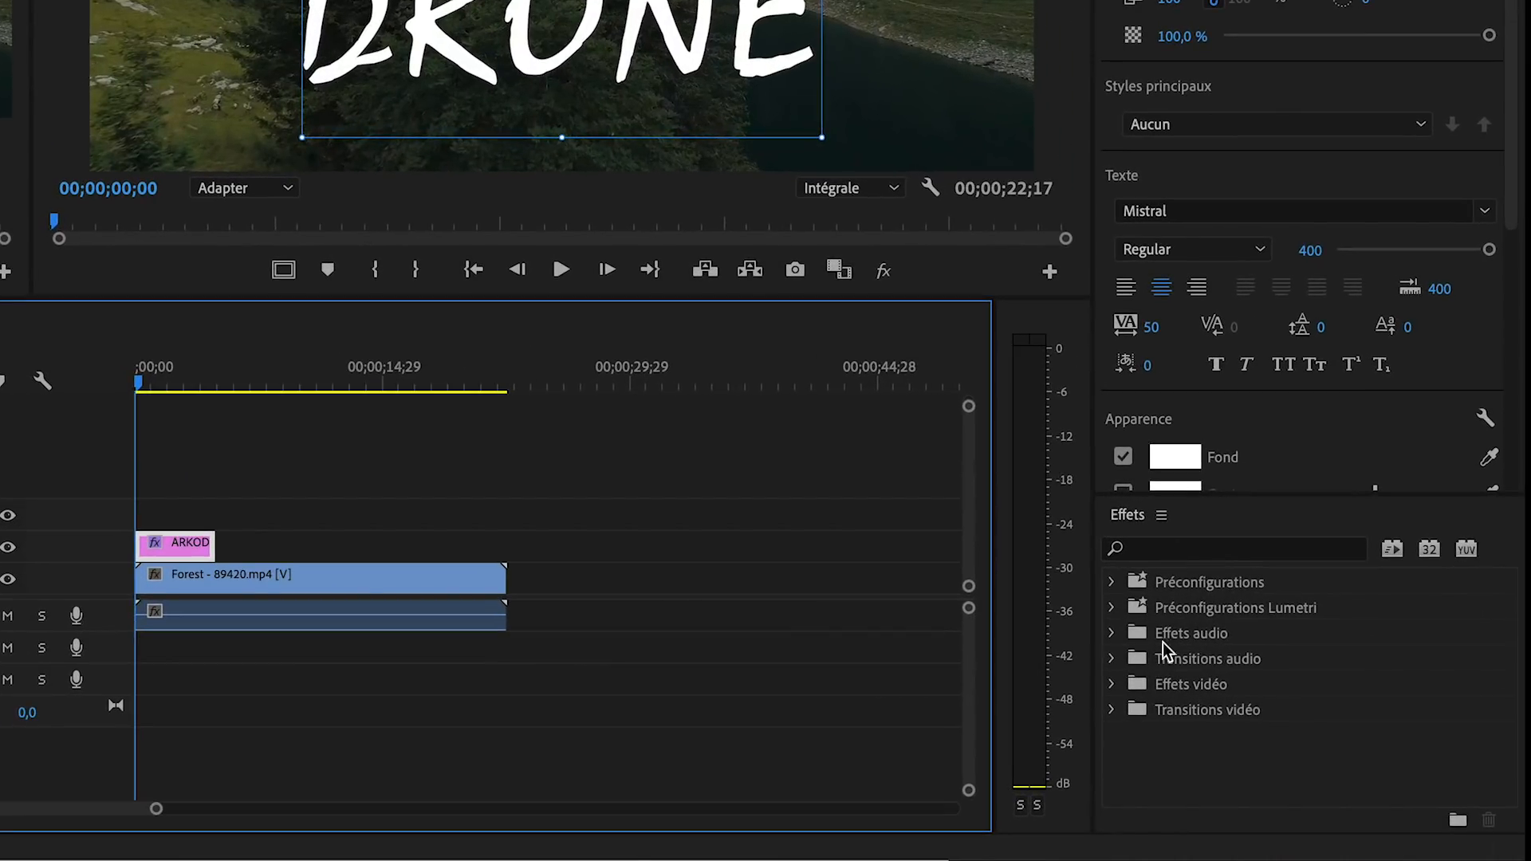
{"action": "left_click", "coordinate": [1154, 691]}
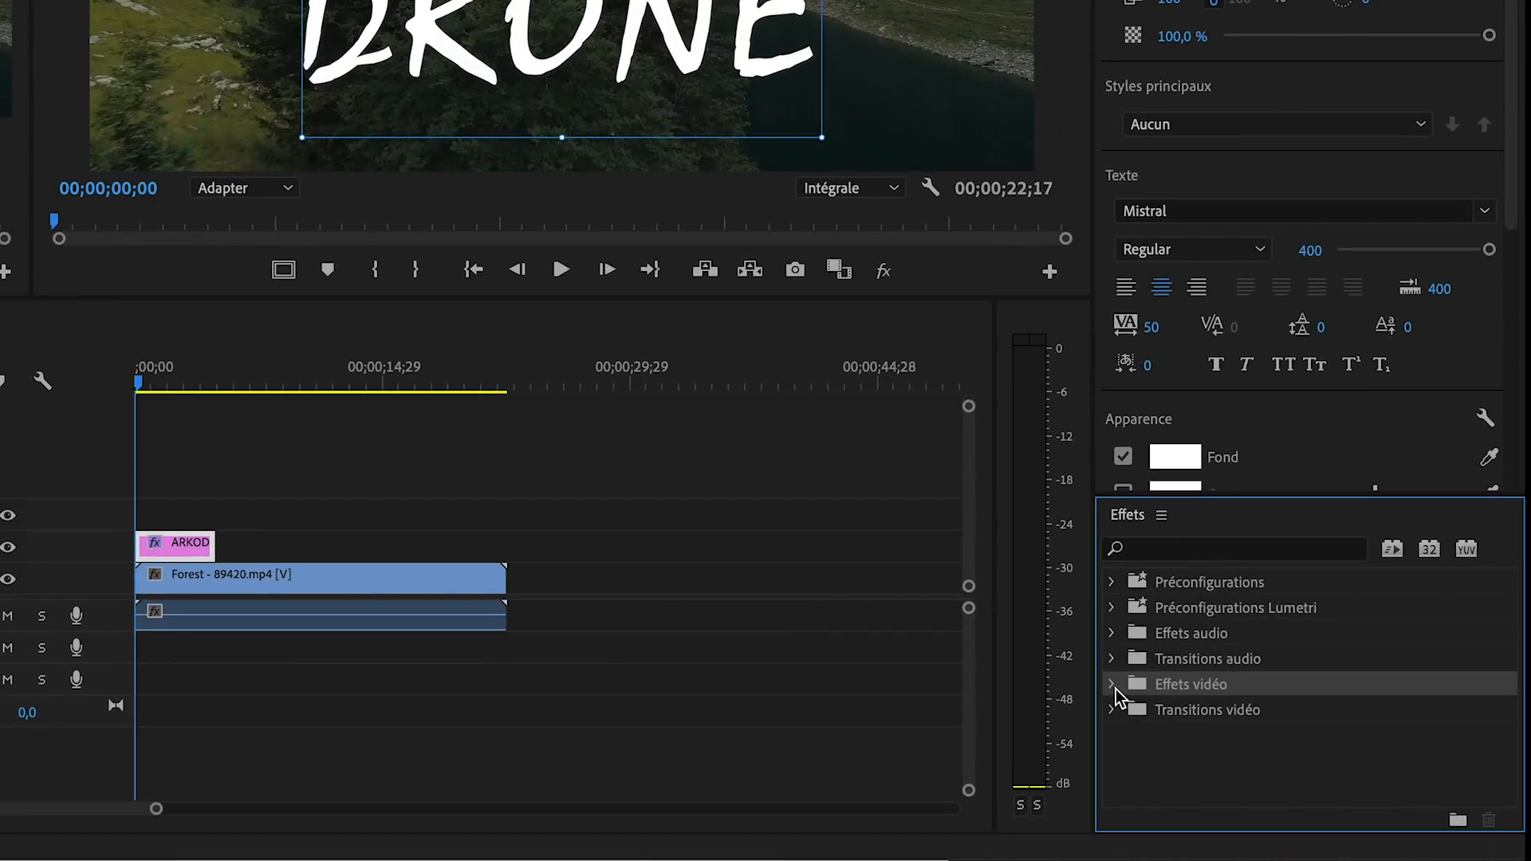
{"action": "left_click", "coordinate": [1114, 686]}
{"action": "scroll", "coordinate": [1116, 692], "scroll_direction": "down", "scroll_amount": 2}
{"action": "left_click", "coordinate": [1202, 692]}
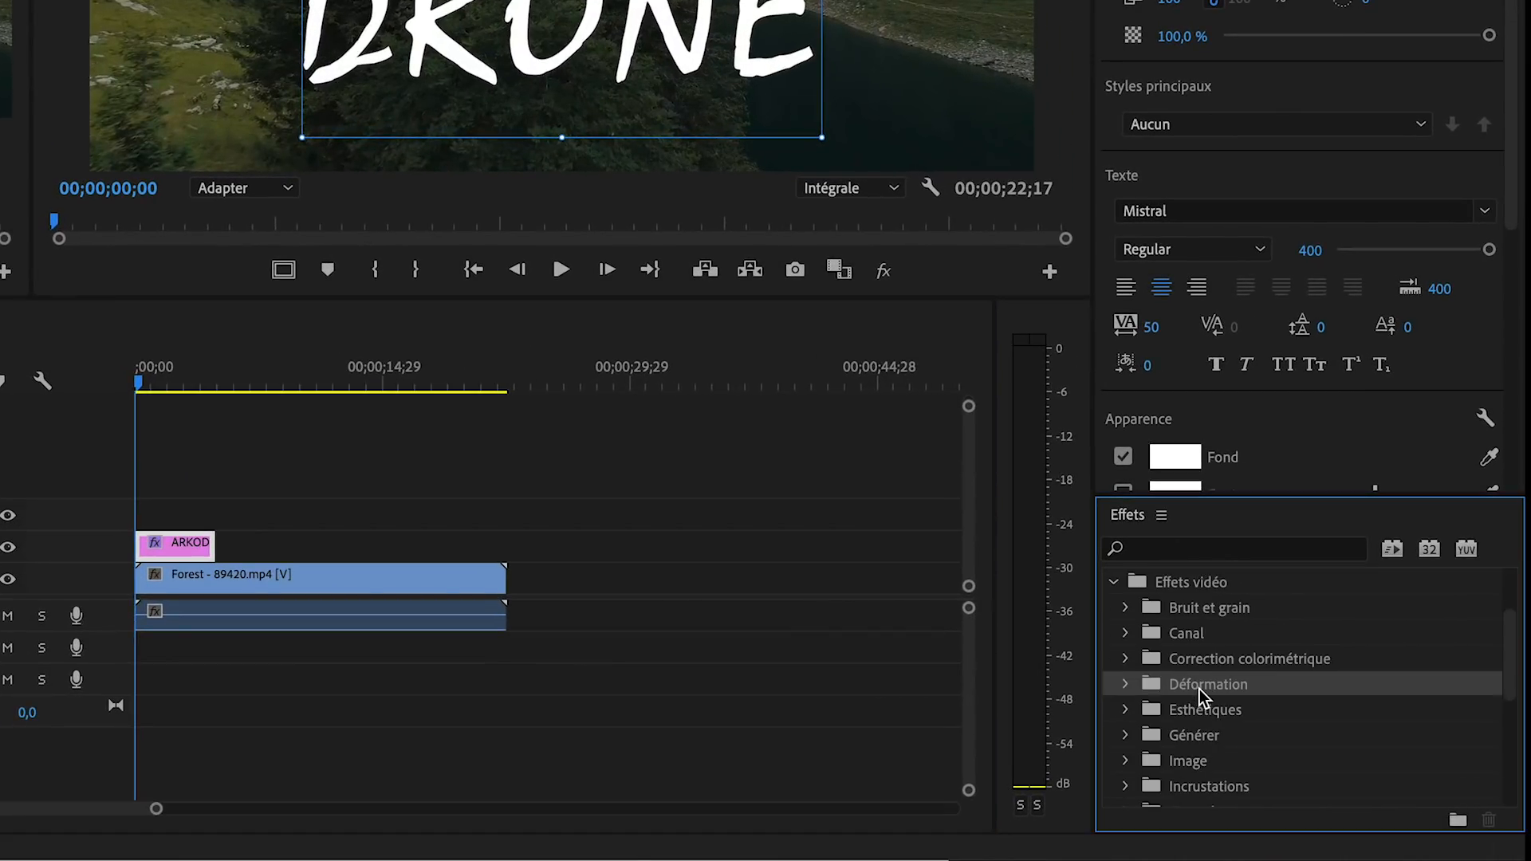
{"action": "left_click", "coordinate": [1126, 688]}
{"action": "scroll", "coordinate": [1128, 693], "scroll_direction": "down", "scroll_amount": 5}
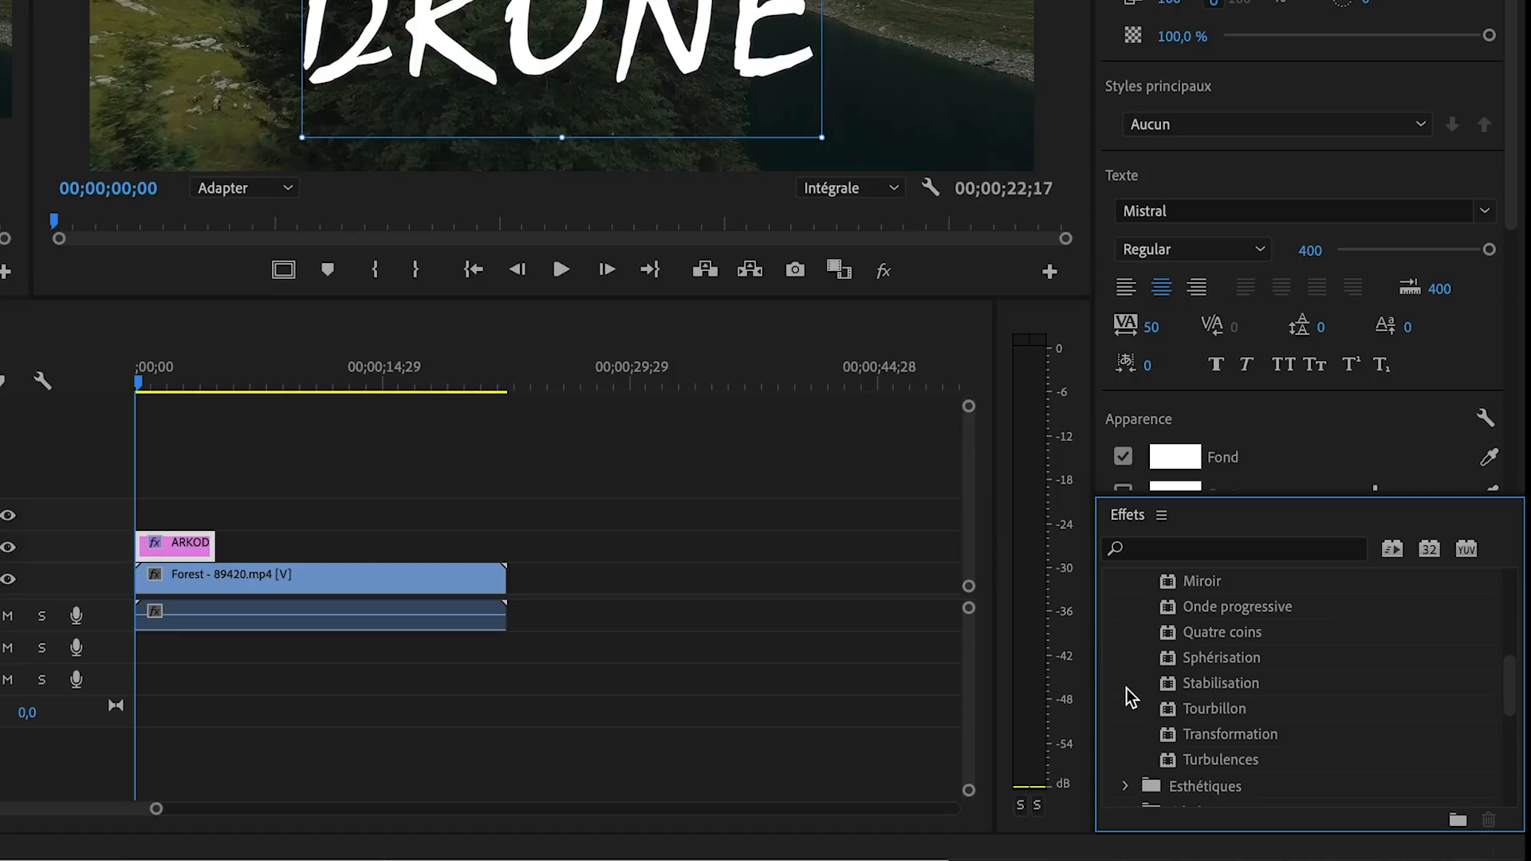
{"action": "left_click_drag", "start_coordinate": [1166, 743], "coordinate": [201, 544]}
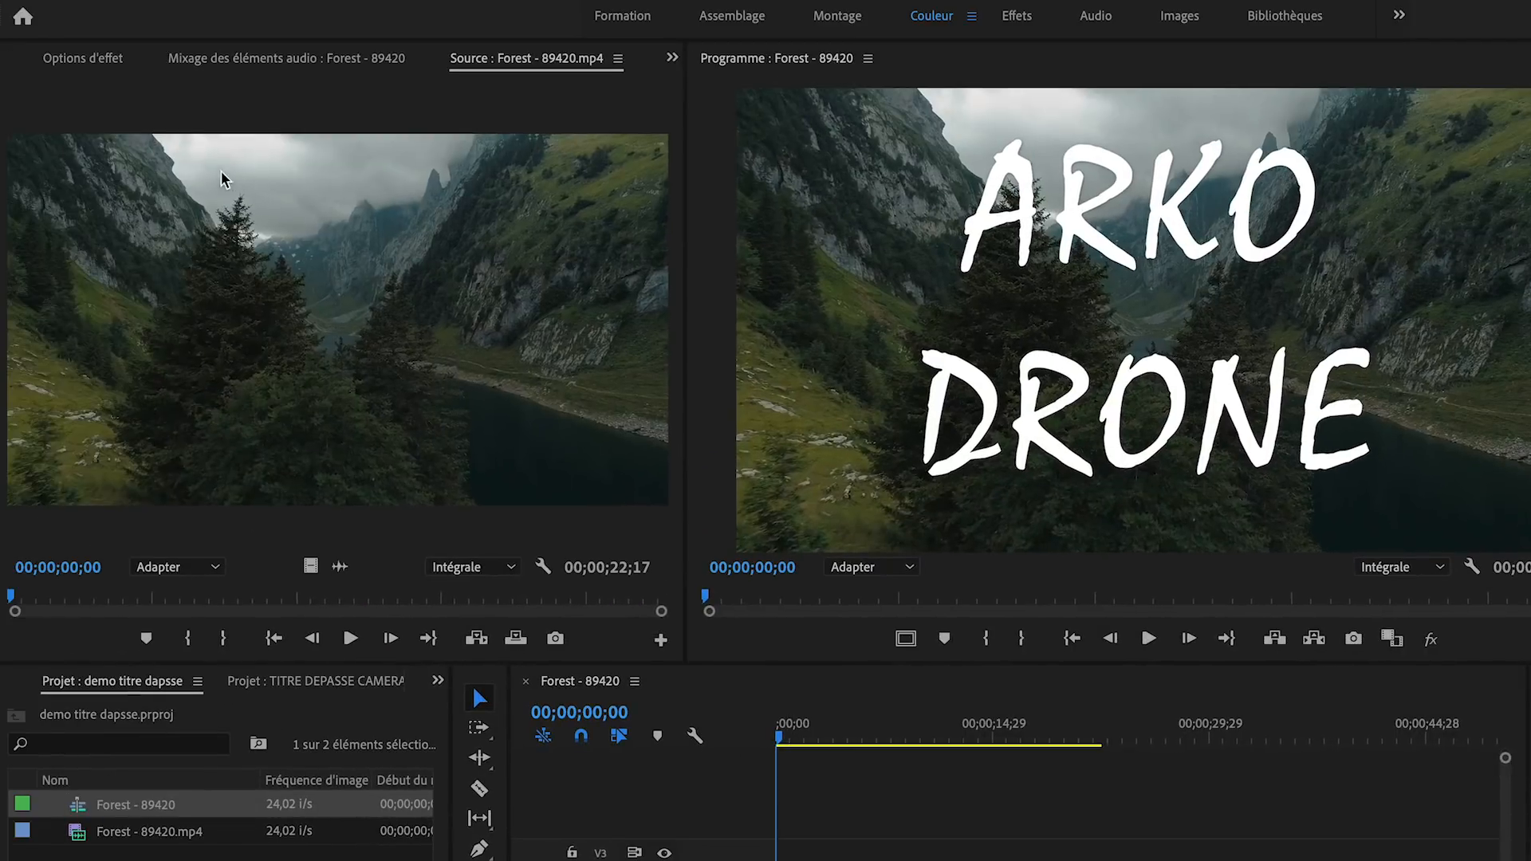
- Set the Transformation effect's scale to 20 and turn on scale keyframing at 00;00;00;00
{"action": "left_click", "coordinate": [85, 59]}
{"action": "left_click", "coordinate": [73, 316]}
{"action": "left_click", "coordinate": [73, 431]}
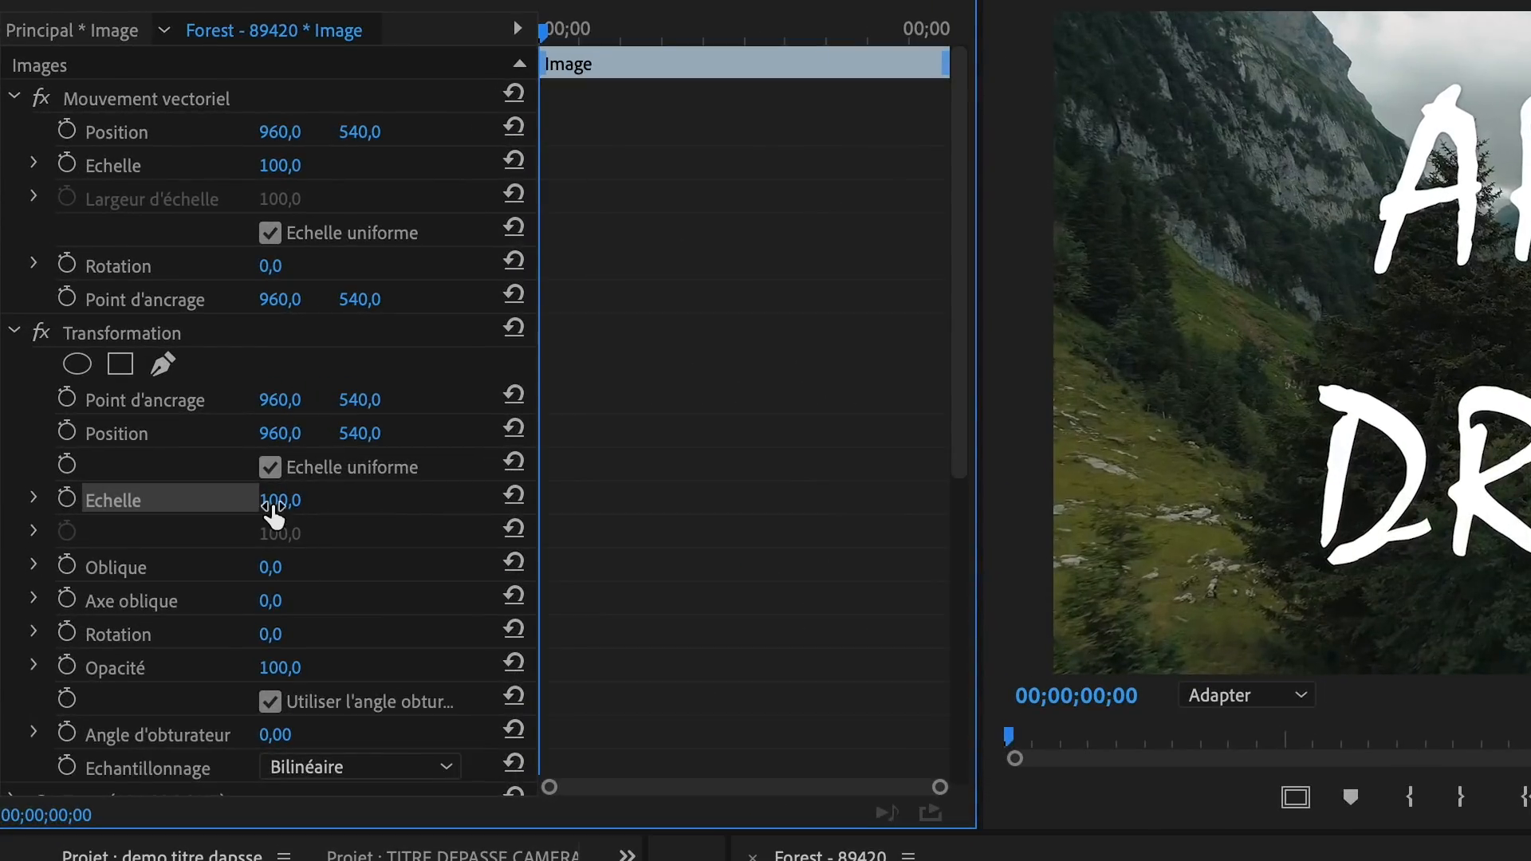
{"action": "left_click", "coordinate": [163, 332]}
{"action": "type", "text": "20"}
{"action": "key", "text": "Return"}
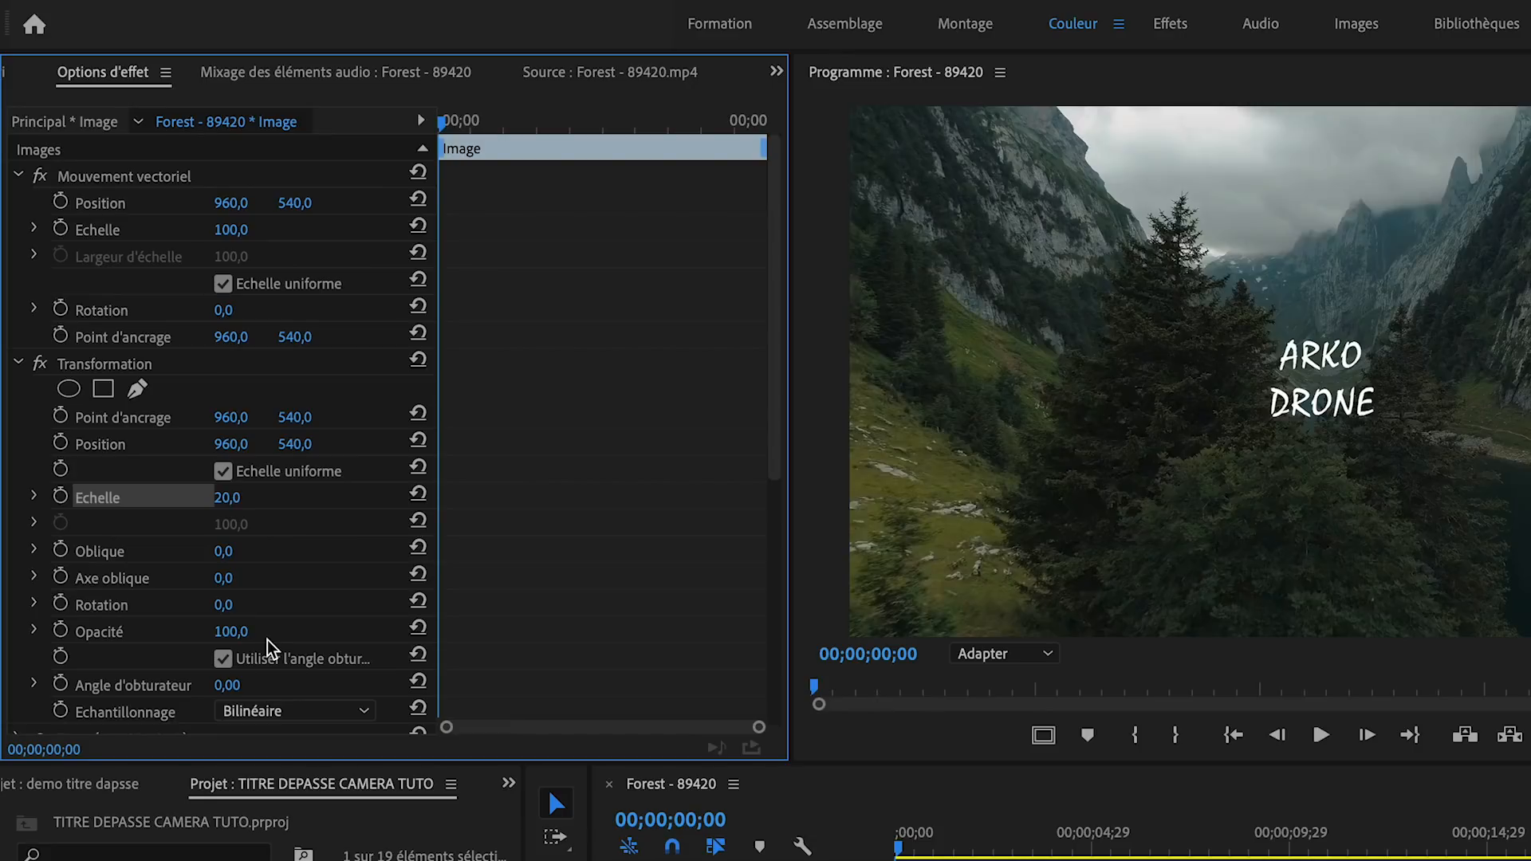
{"action": "left_click", "coordinate": [59, 498]}
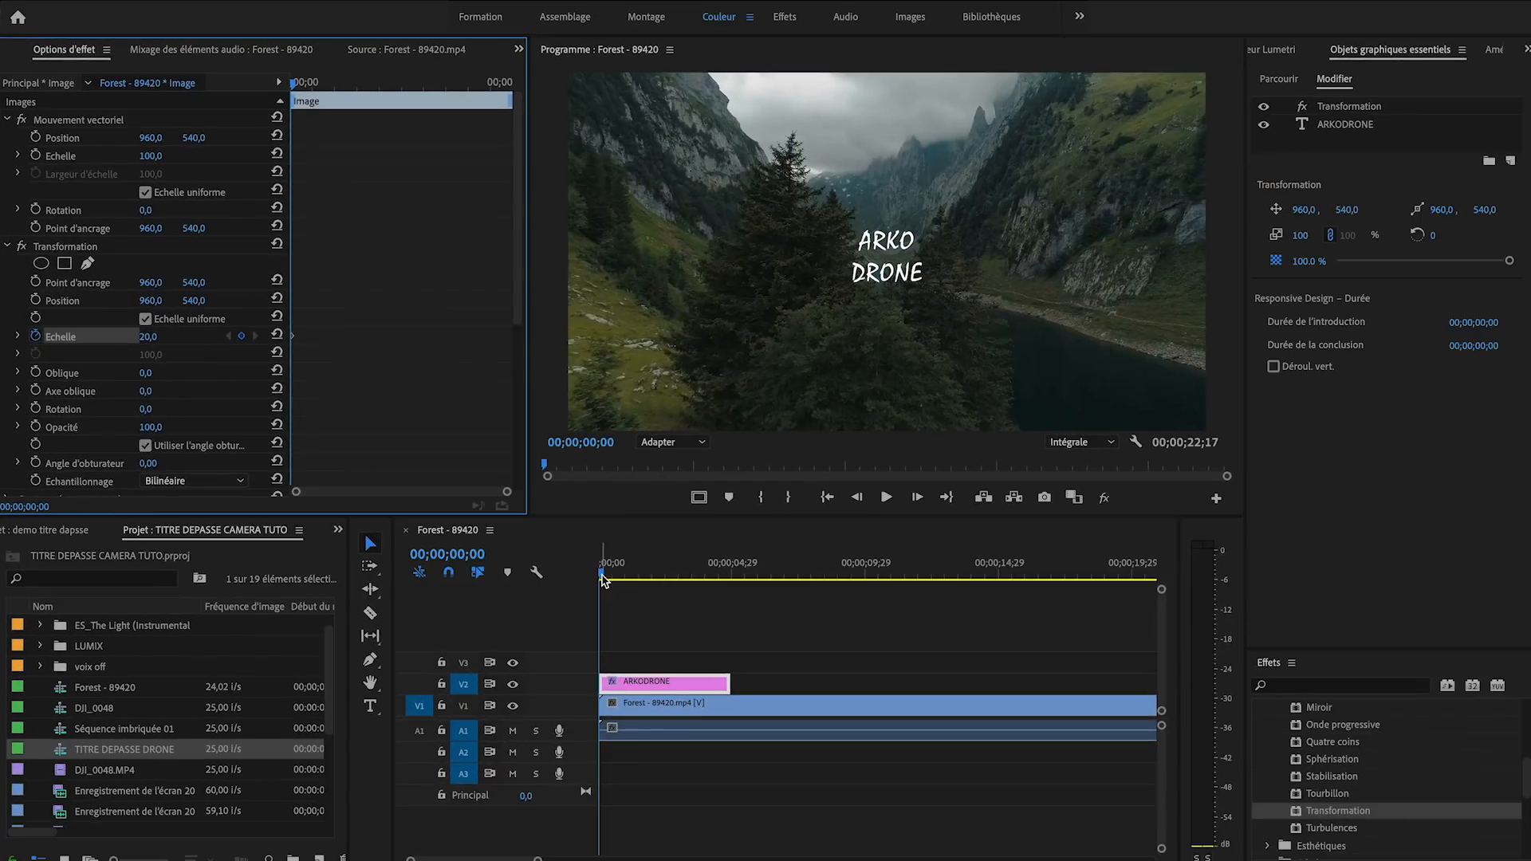
- Add a Transformation scale keyframe of 1000 at 00;00;03;24 for the title
{"action": "left_click_drag", "start_coordinate": [900, 849], "coordinate": [902, 848]}
{"action": "left_click_drag", "start_coordinate": [607, 579], "coordinate": [702, 577]}
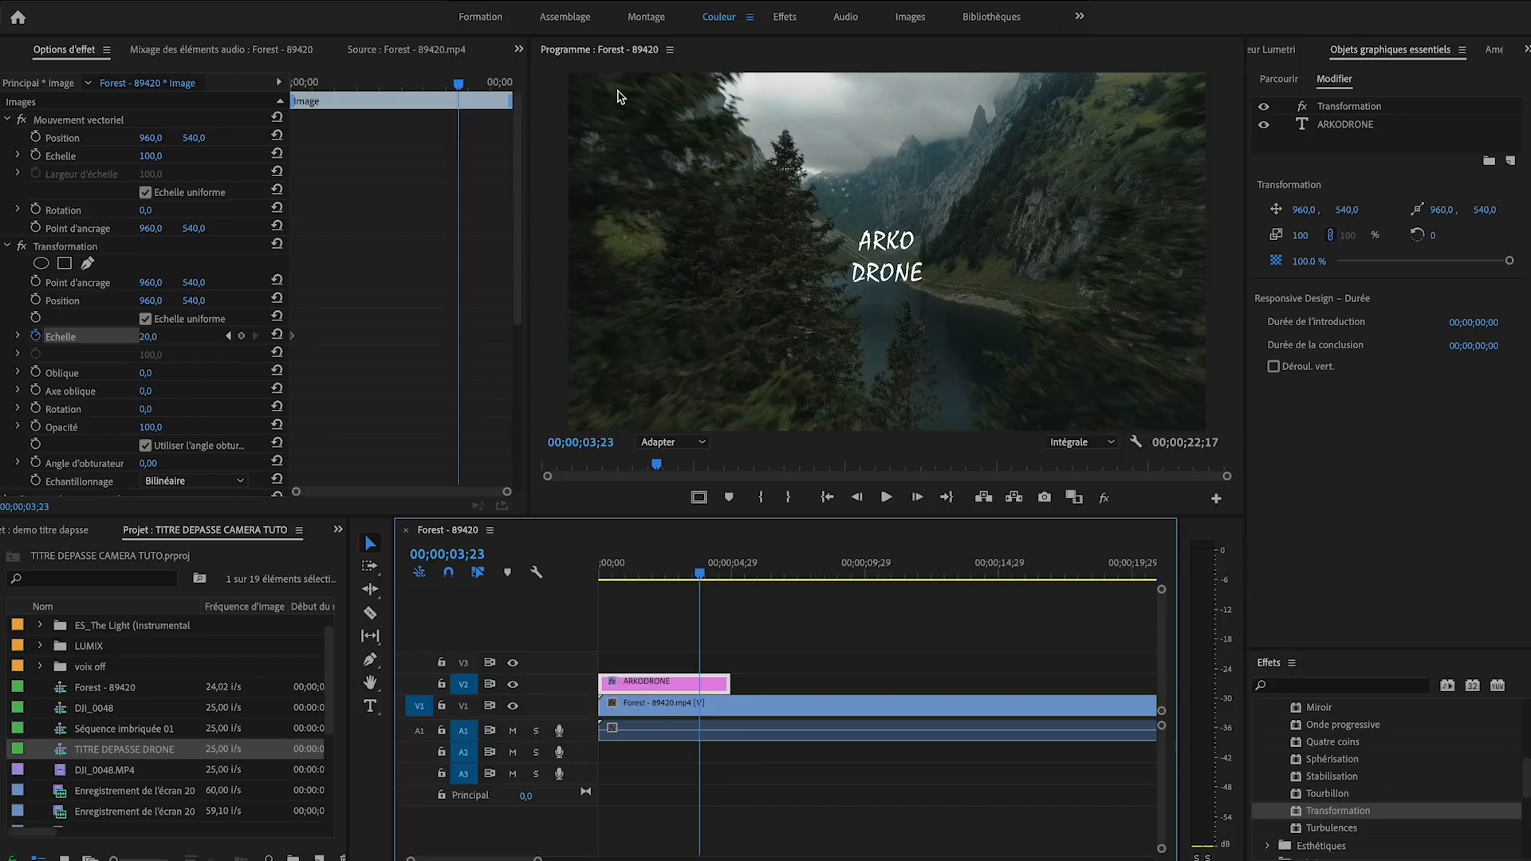
{"action": "key", "text": "Right"}
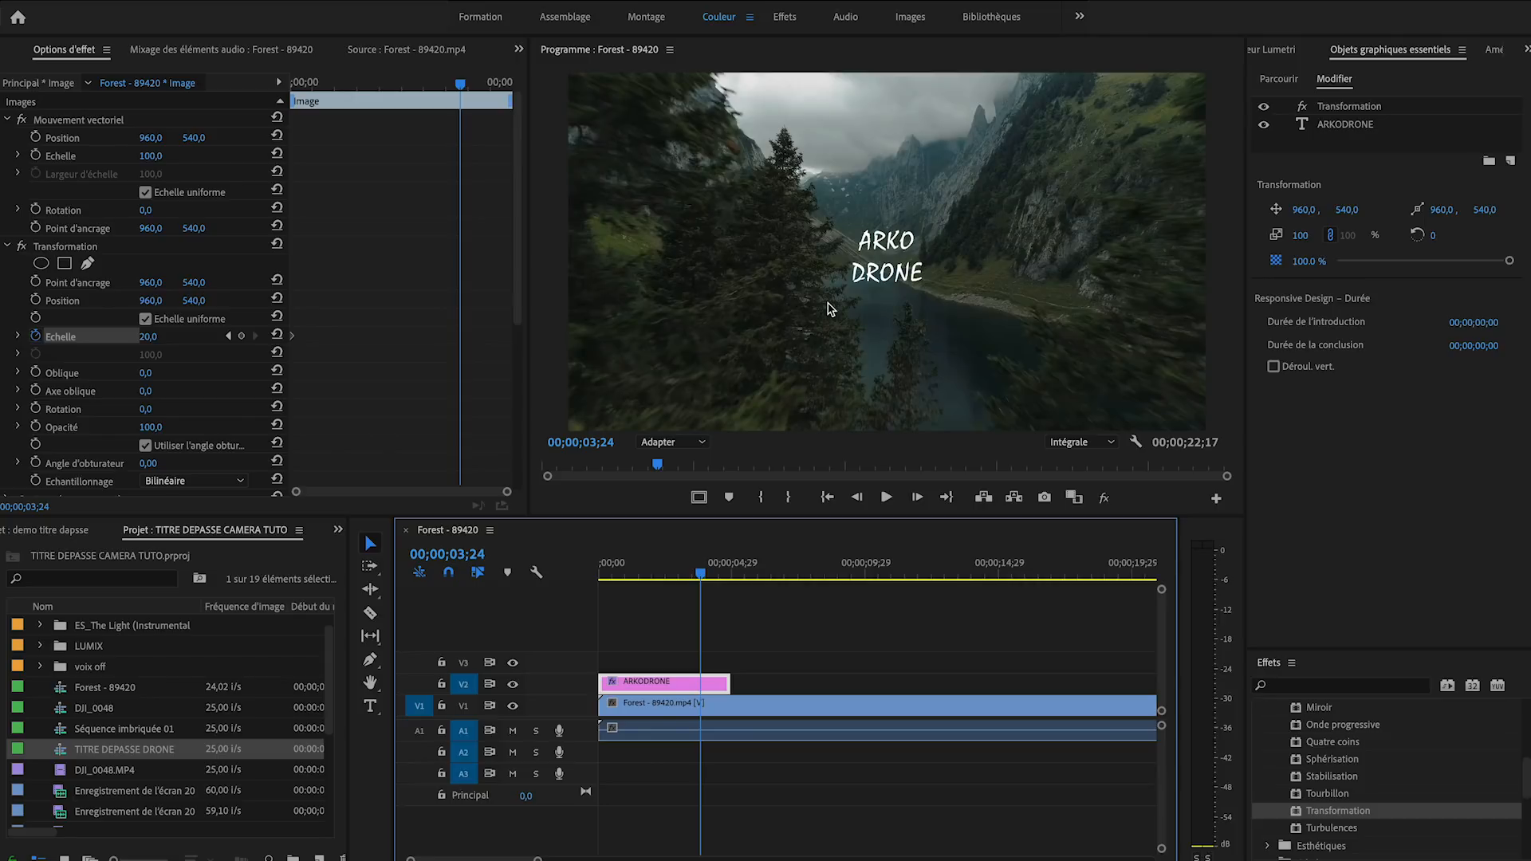
{"action": "left_click_drag", "start_coordinate": [146, 343], "coordinate": [529, 343]}
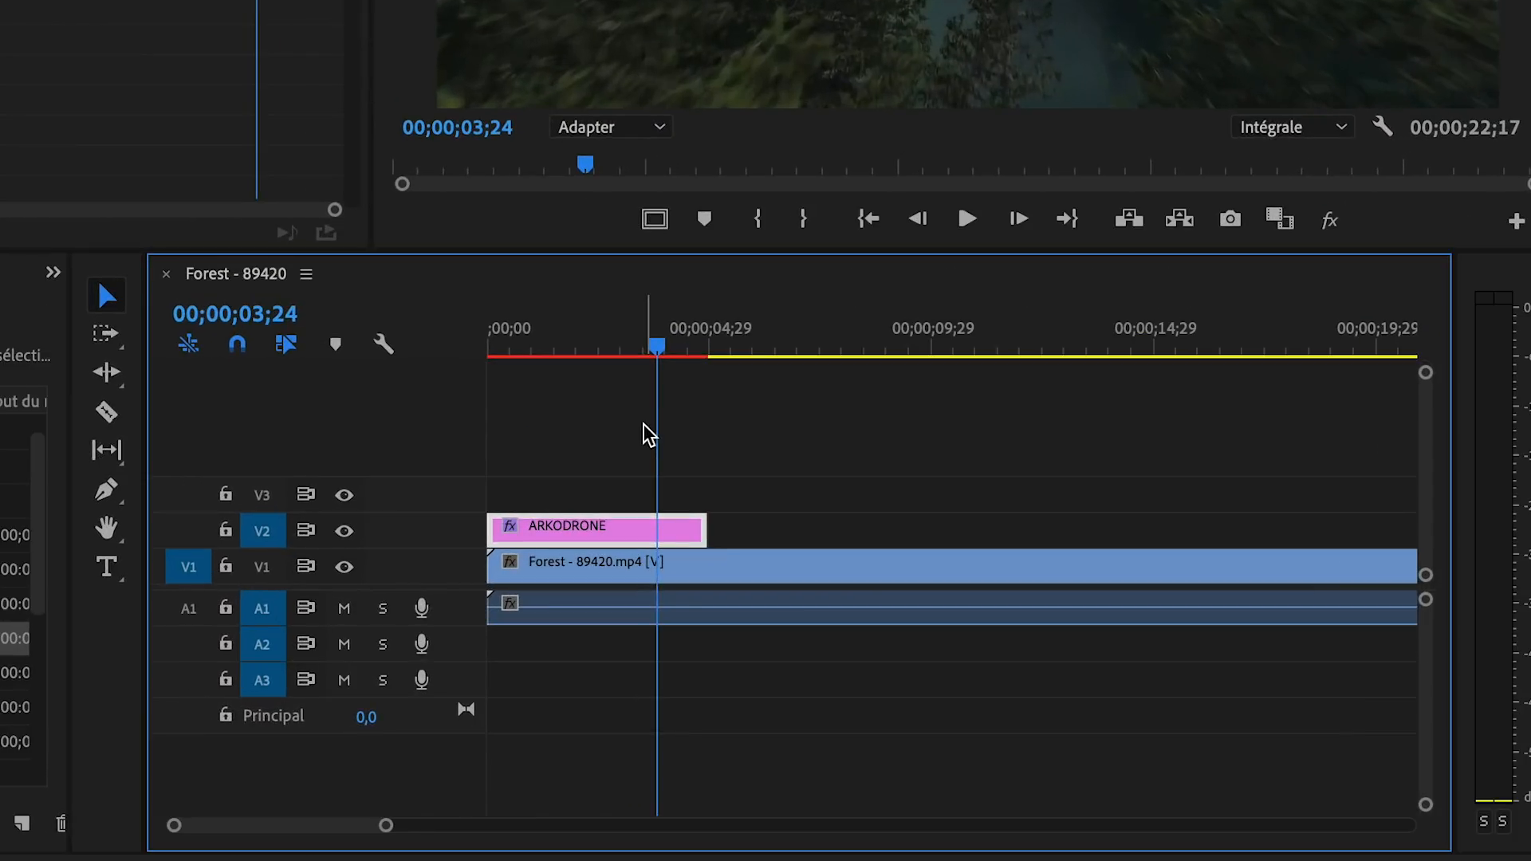
- Cut the title clip at 00;00;03;26 and delete the part after the cut
{"action": "key", "text": "Right"}
{"action": "key", "text": "Right"}
{"action": "key", "text": "c"}
{"action": "left_click", "coordinate": [668, 531]}
{"action": "key", "text": "v"}
{"action": "left_click", "coordinate": [682, 539]}
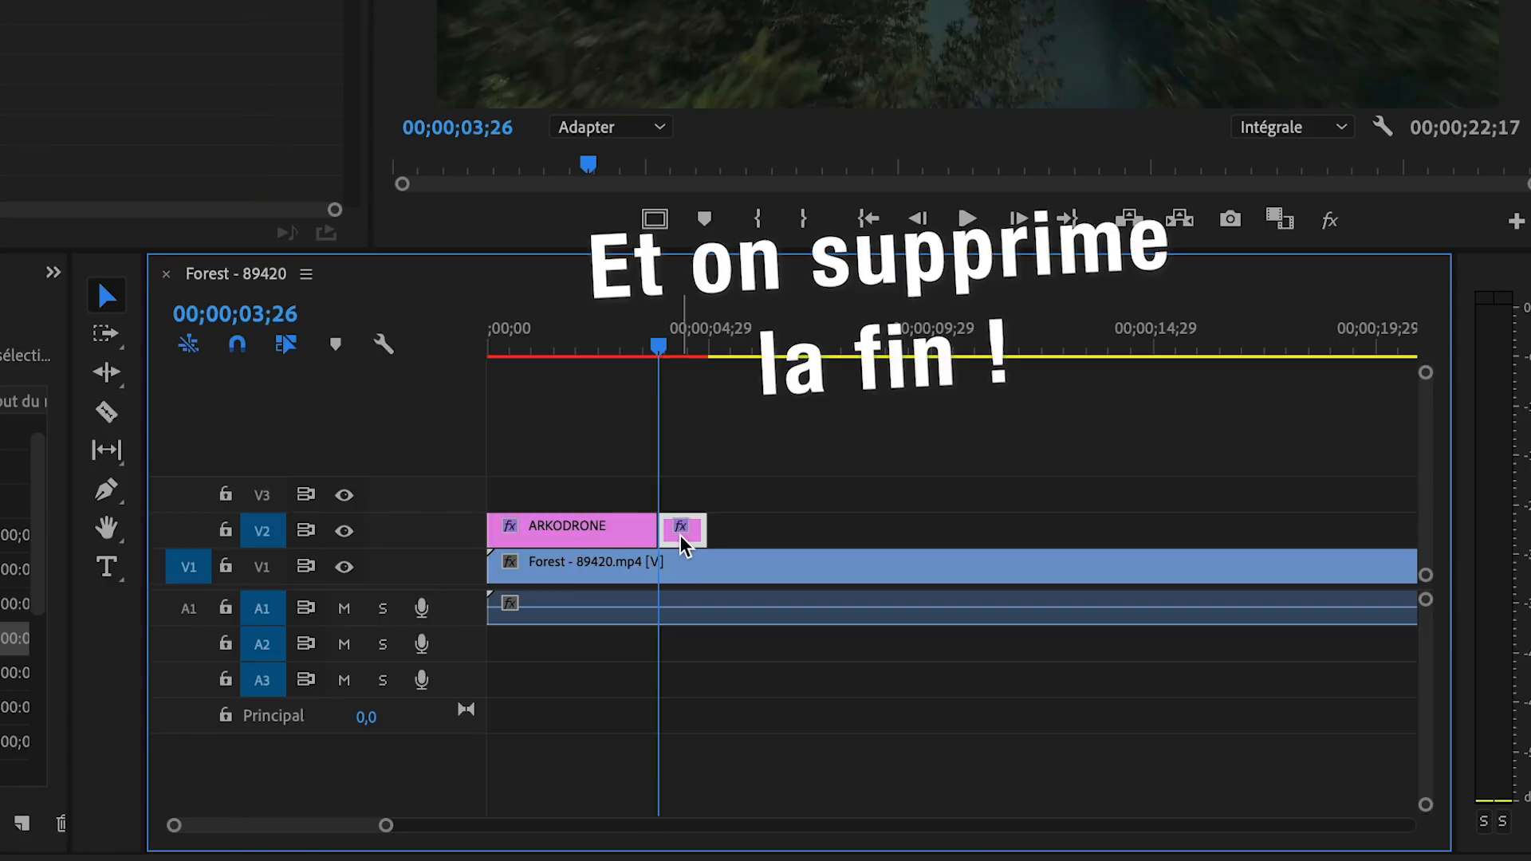
{"action": "key", "text": "Delete"}
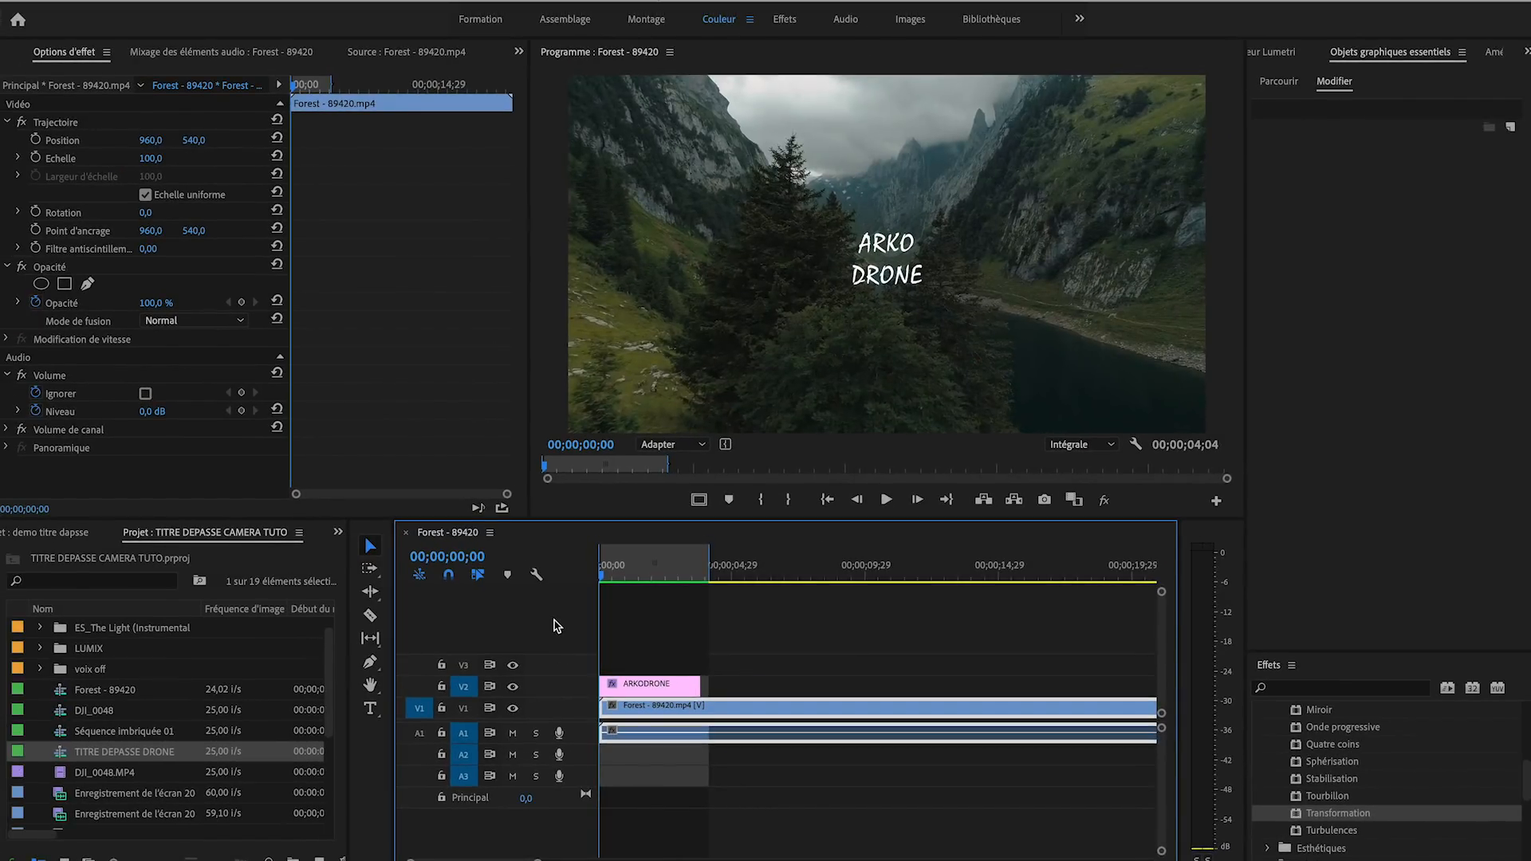
- Play the title's scale animation over the forest footage and scrub back to 00;00;00;11
{"action": "key", "text": "space"}
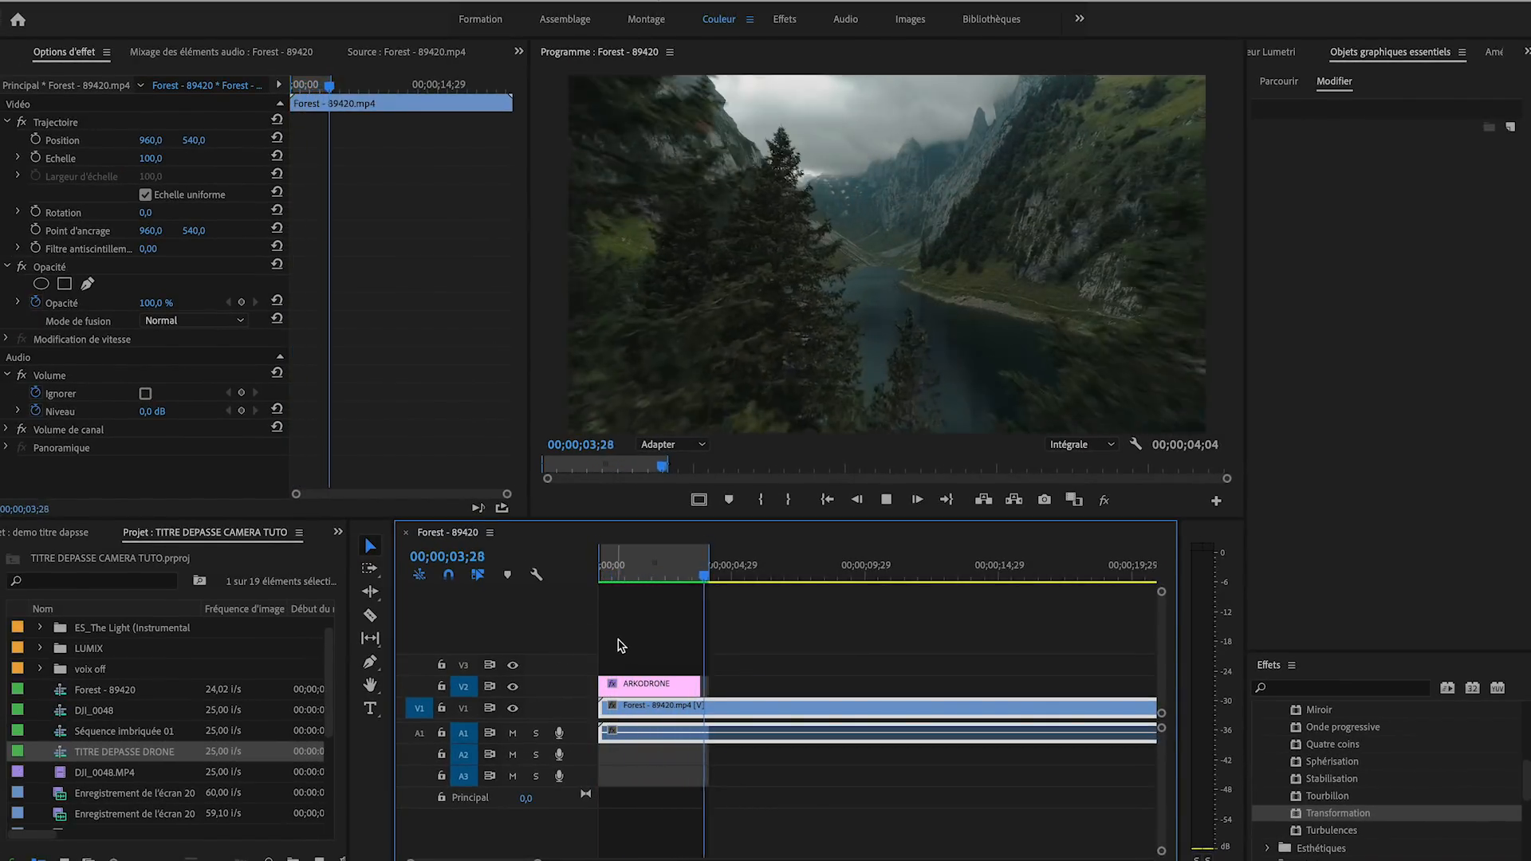
{"action": "key", "text": "space"}
{"action": "left_click_drag", "start_coordinate": [684, 577], "coordinate": [610, 579]}
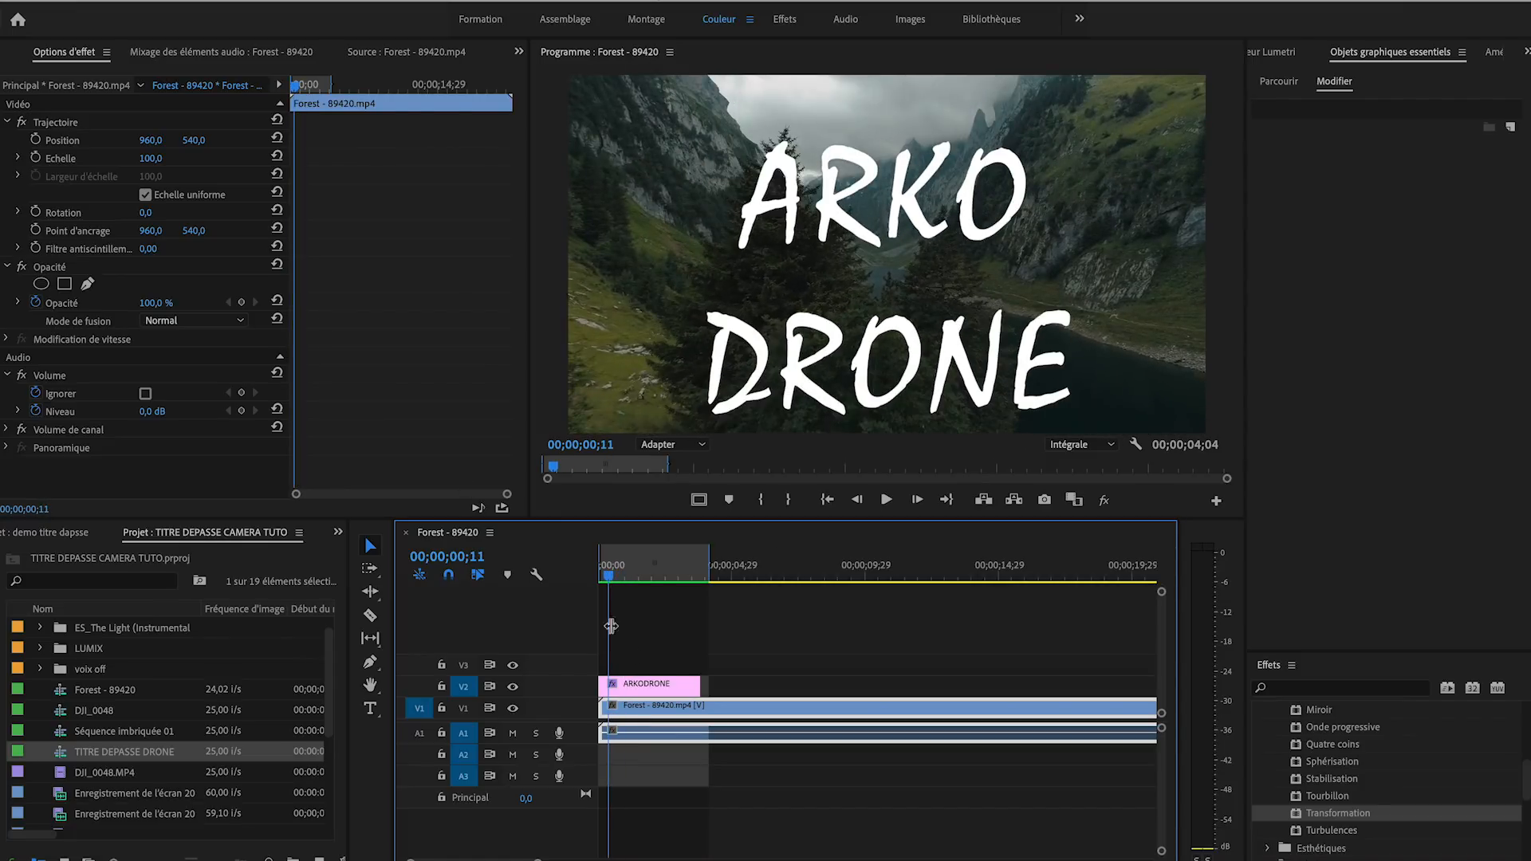
- Expand the title's Transformation scale graph and change its scale keyframes to Bézier interpolation
{"action": "left_click", "coordinate": [634, 684]}
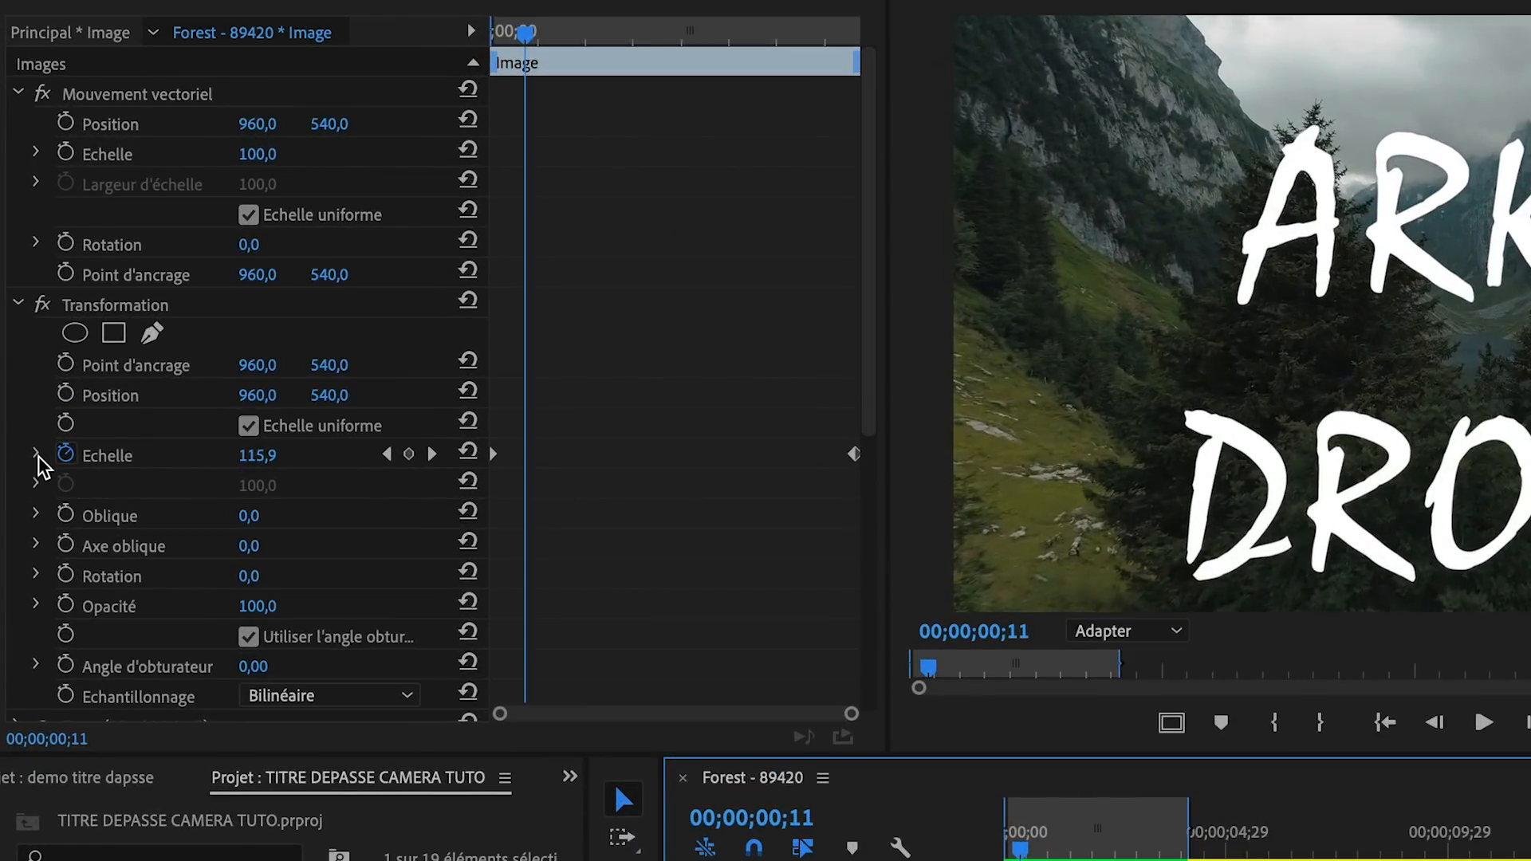
{"action": "left_click", "coordinate": [36, 455]}
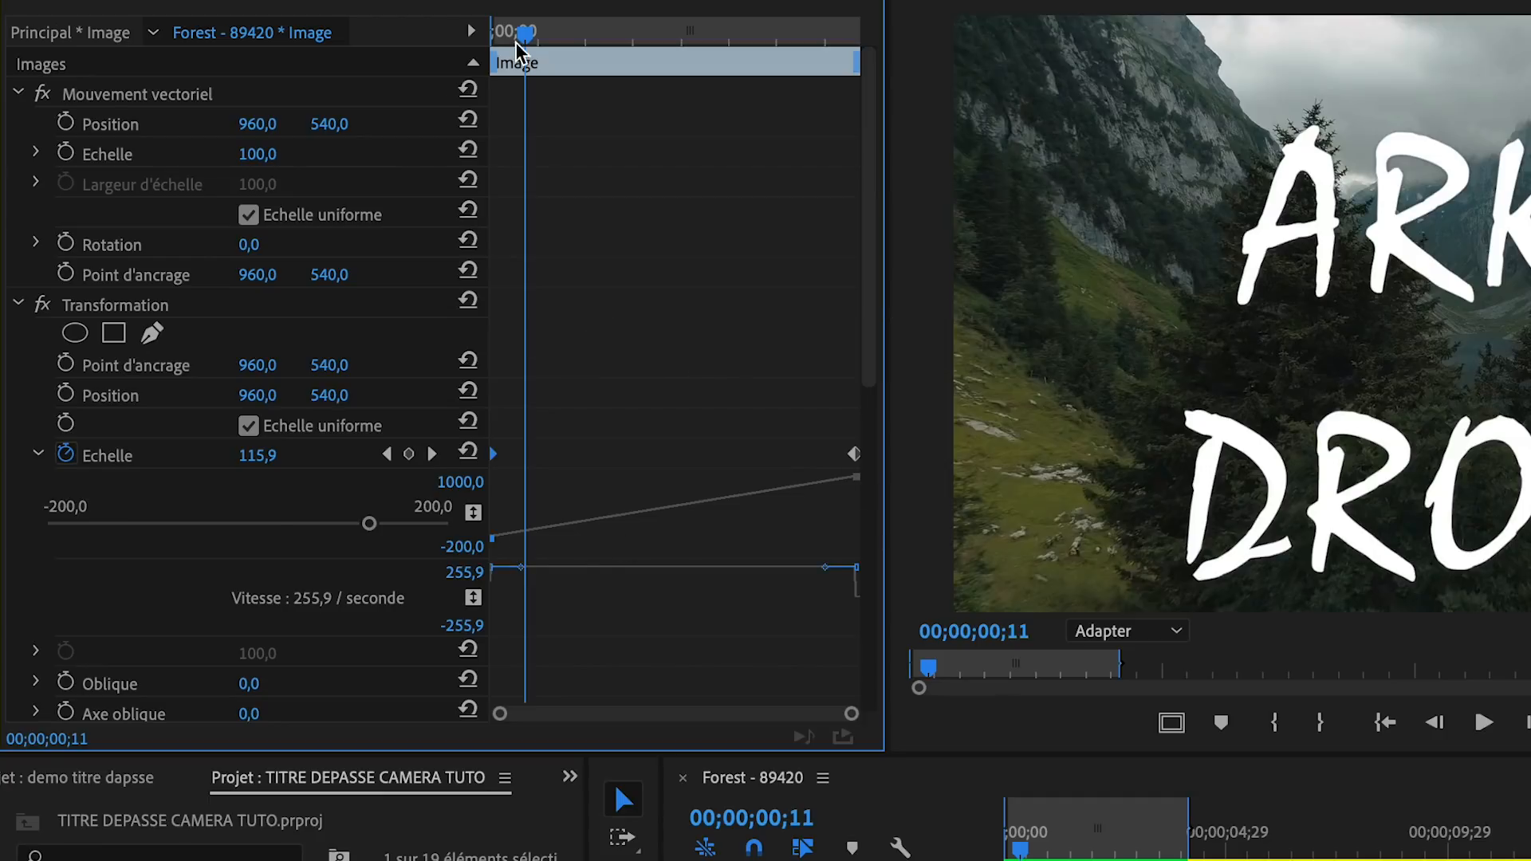
{"action": "left_click_drag", "start_coordinate": [517, 44], "coordinate": [482, 60]}
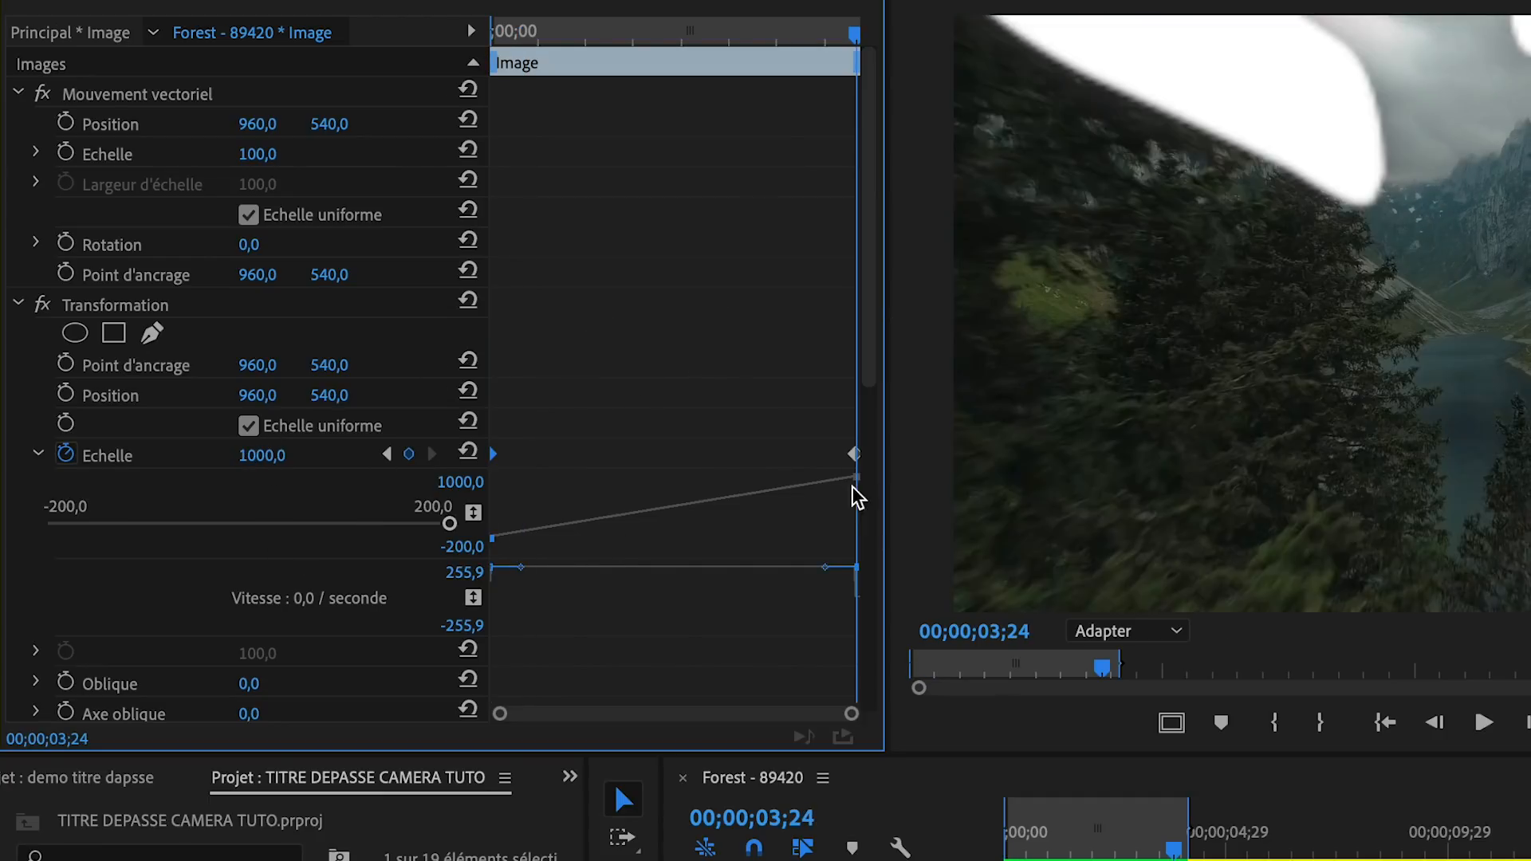
{"action": "left_click", "coordinate": [855, 481]}
{"action": "right_click", "coordinate": [856, 468]}
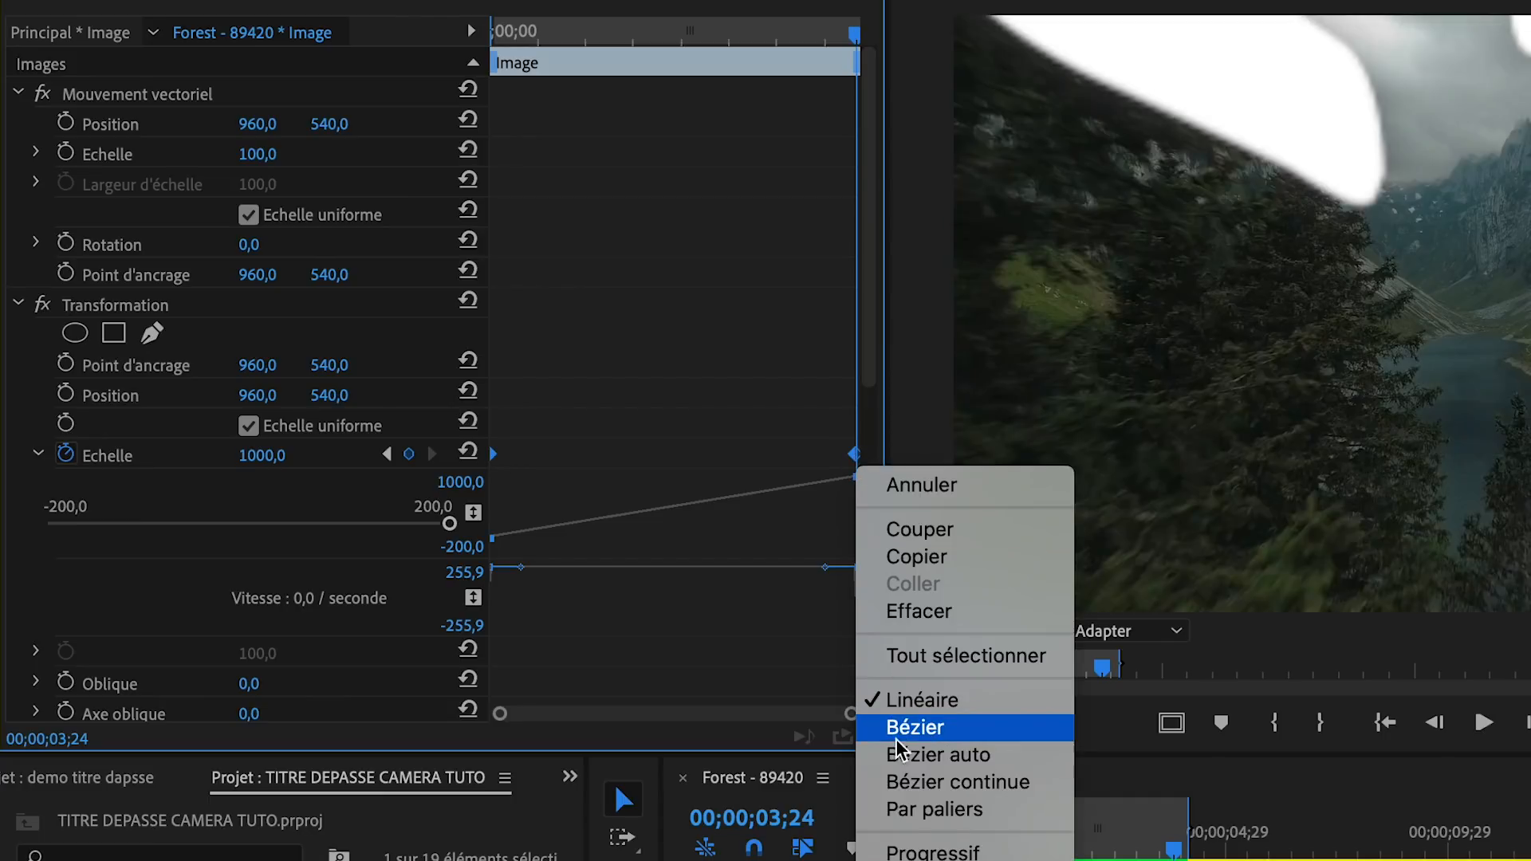
{"action": "left_click", "coordinate": [921, 736]}
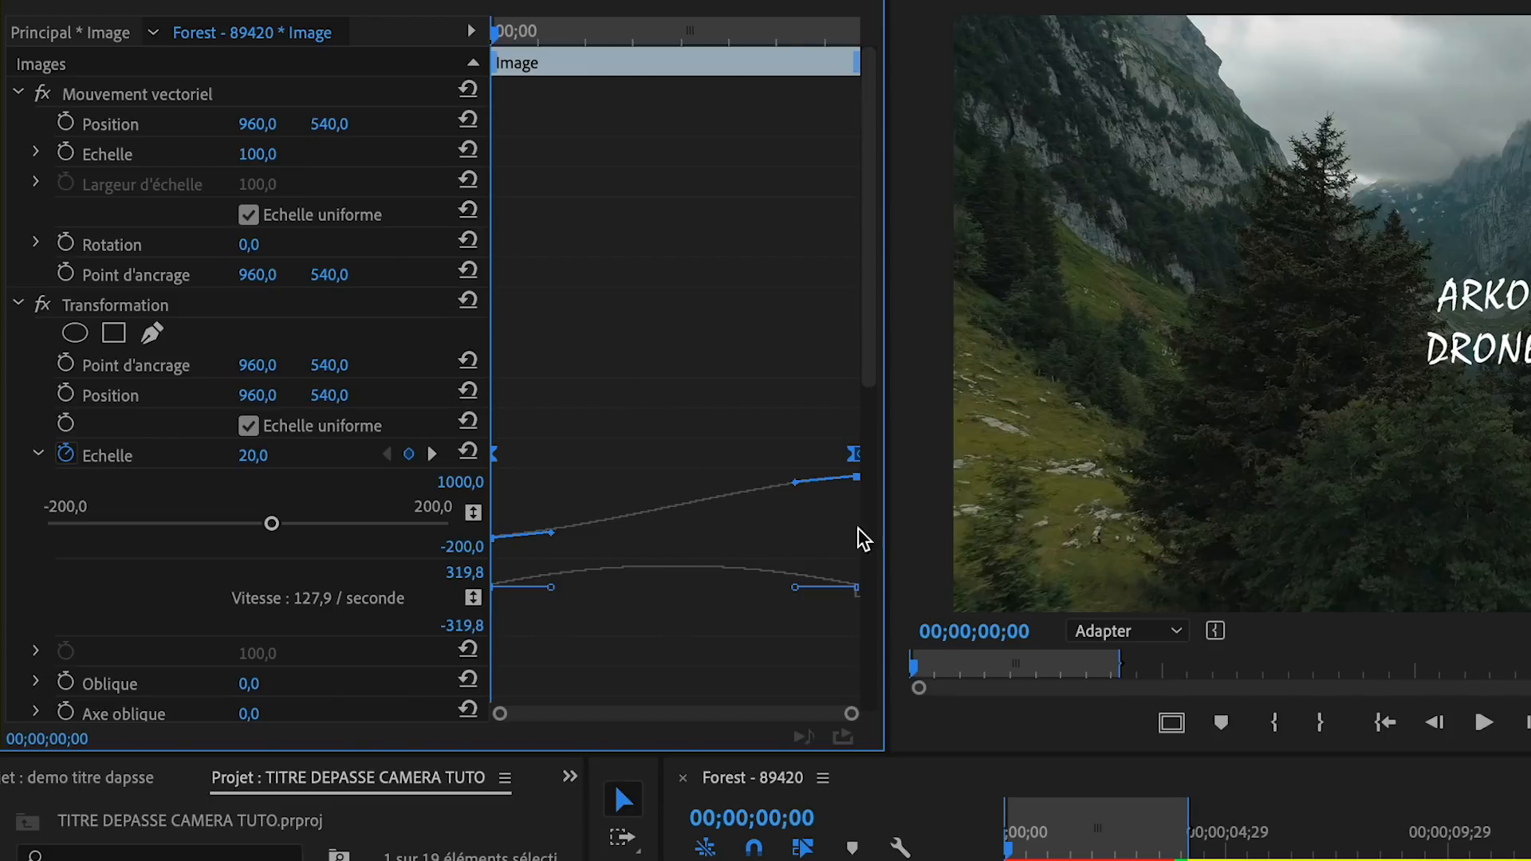
- Widen the effect settings area and increase the height of the scale value graph
{"action": "left_click_drag", "start_coordinate": [887, 516], "coordinate": [1176, 503]}
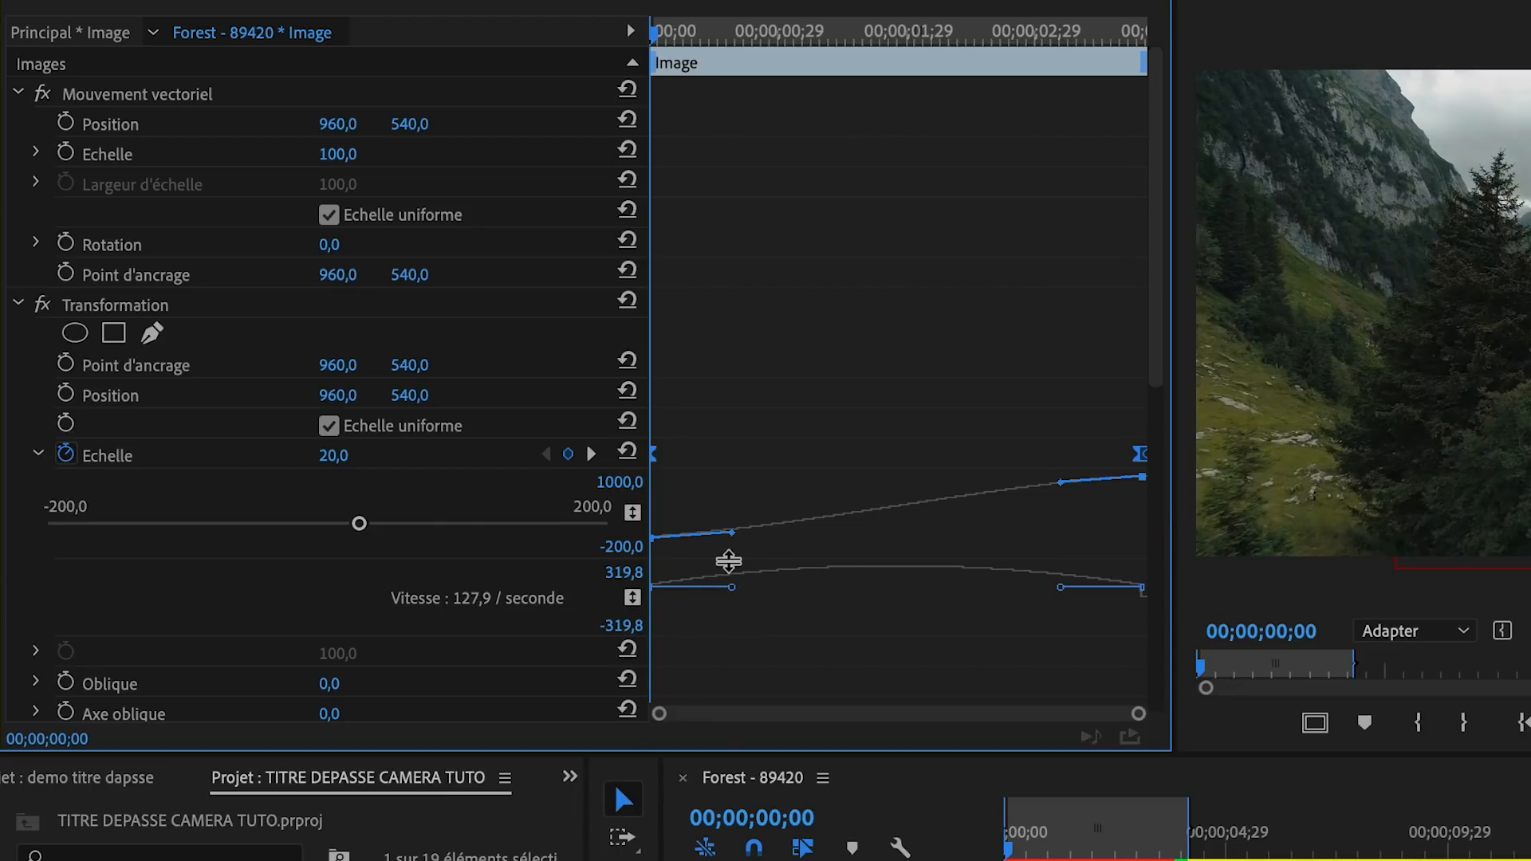
{"action": "left_click_drag", "start_coordinate": [729, 562], "coordinate": [741, 694]}
{"action": "scroll", "coordinate": [741, 698], "scroll_direction": "down", "scroll_amount": 3}
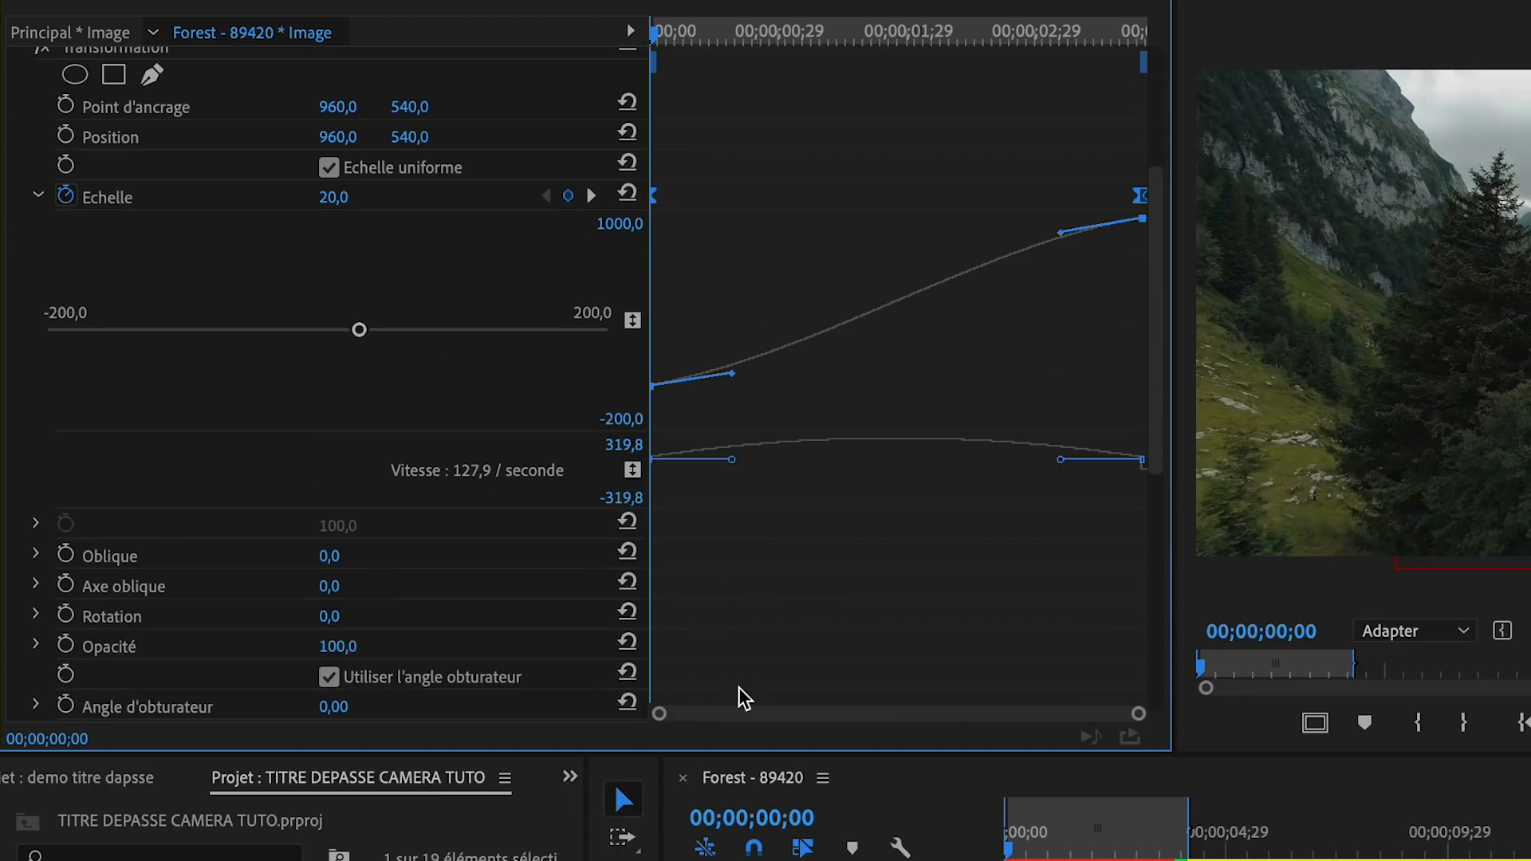
{"action": "left_click_drag", "start_coordinate": [728, 432], "coordinate": [732, 666]}
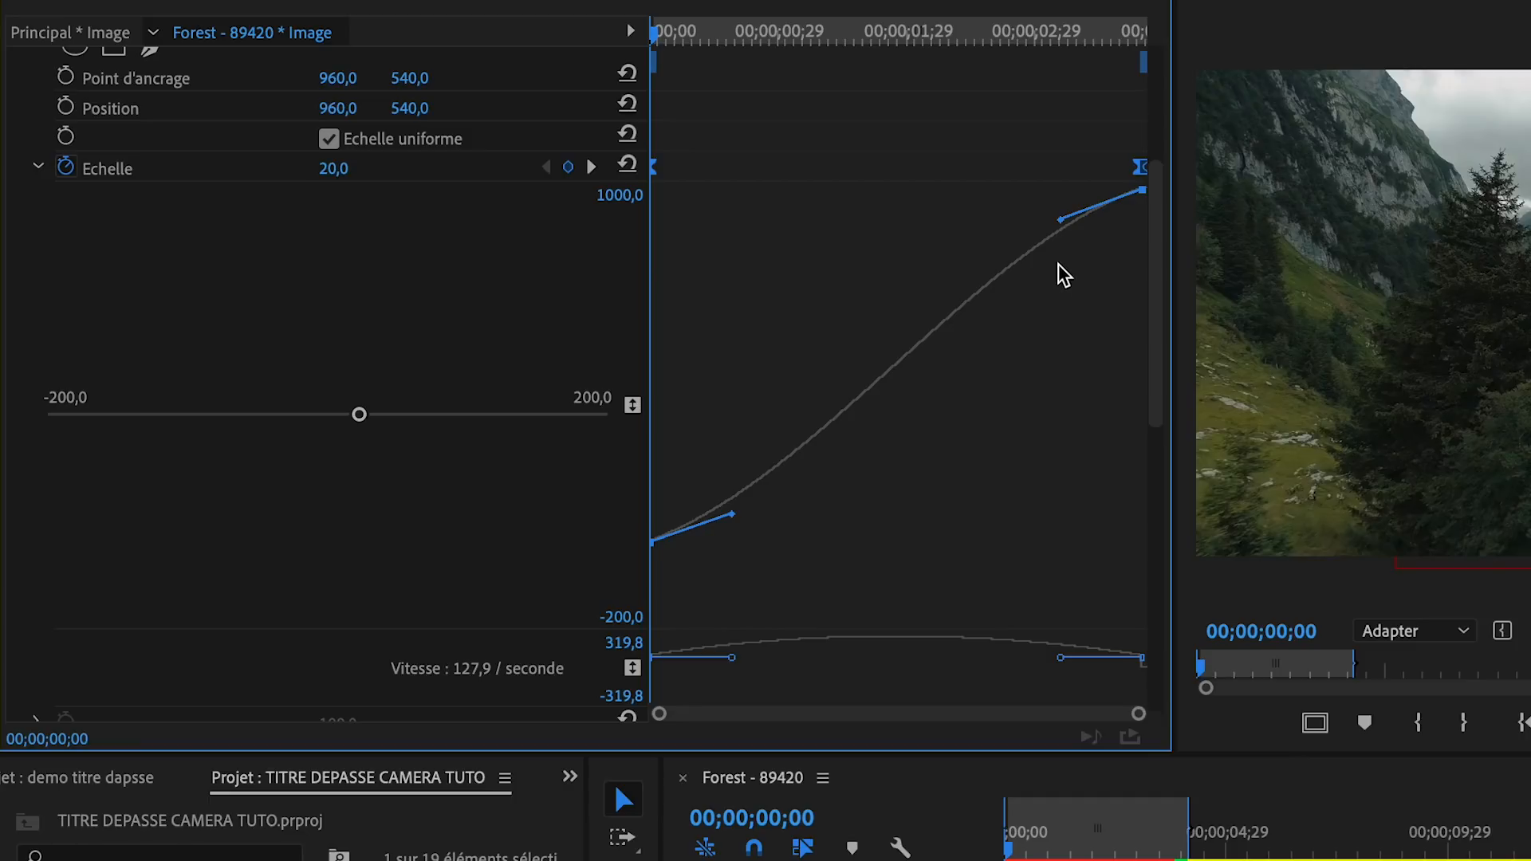
- Shape the scale curve with a long, nearly flat start handle and a vertical end handle for a slow start and sharp final acceleration
{"action": "left_click_drag", "start_coordinate": [1063, 224], "coordinate": [1157, 391]}
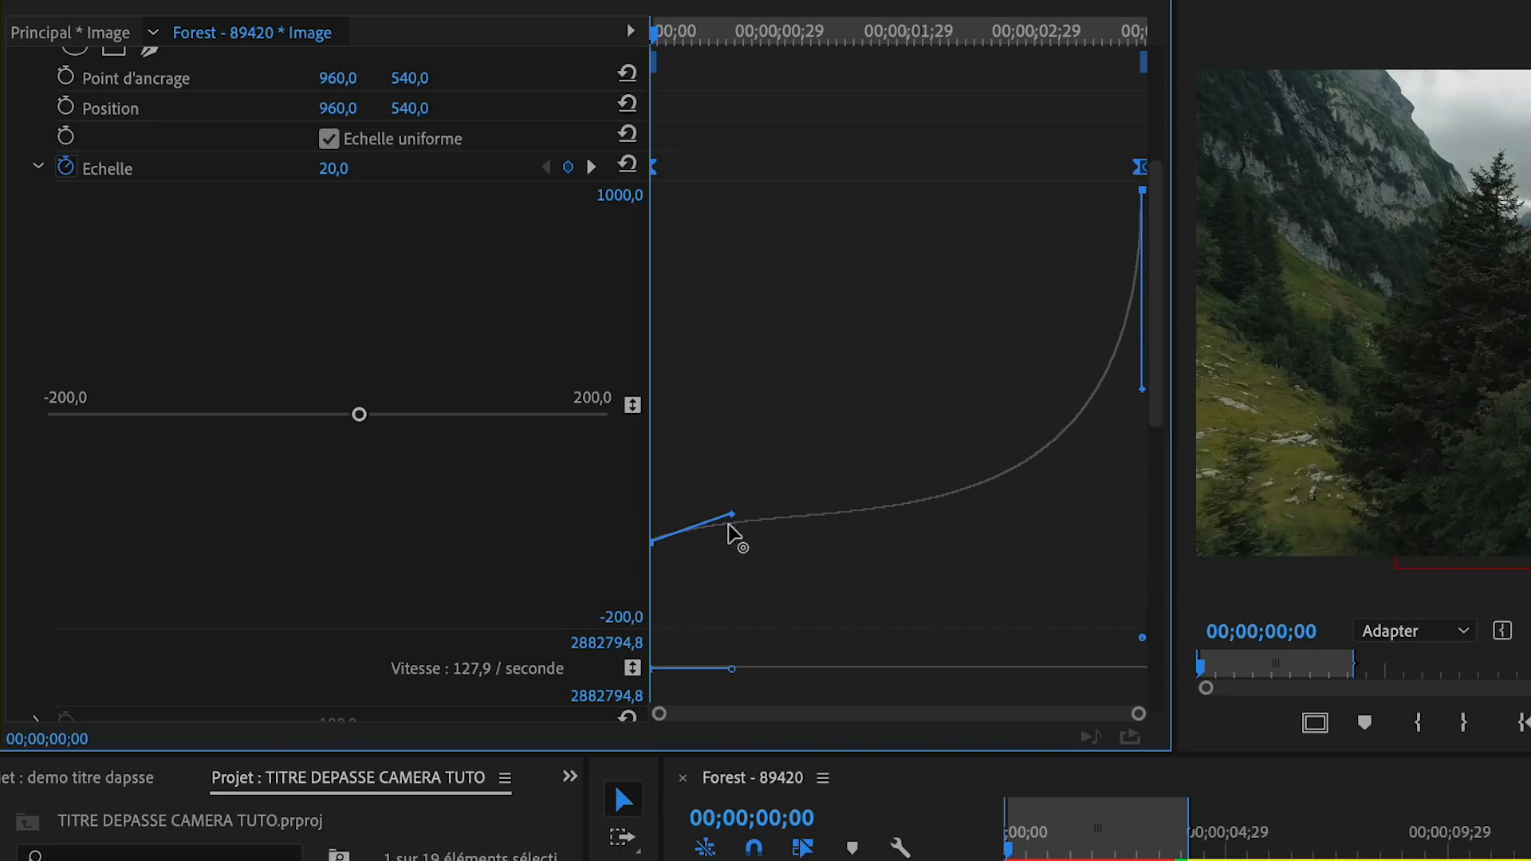
{"action": "left_click_drag", "start_coordinate": [733, 516], "coordinate": [903, 524]}
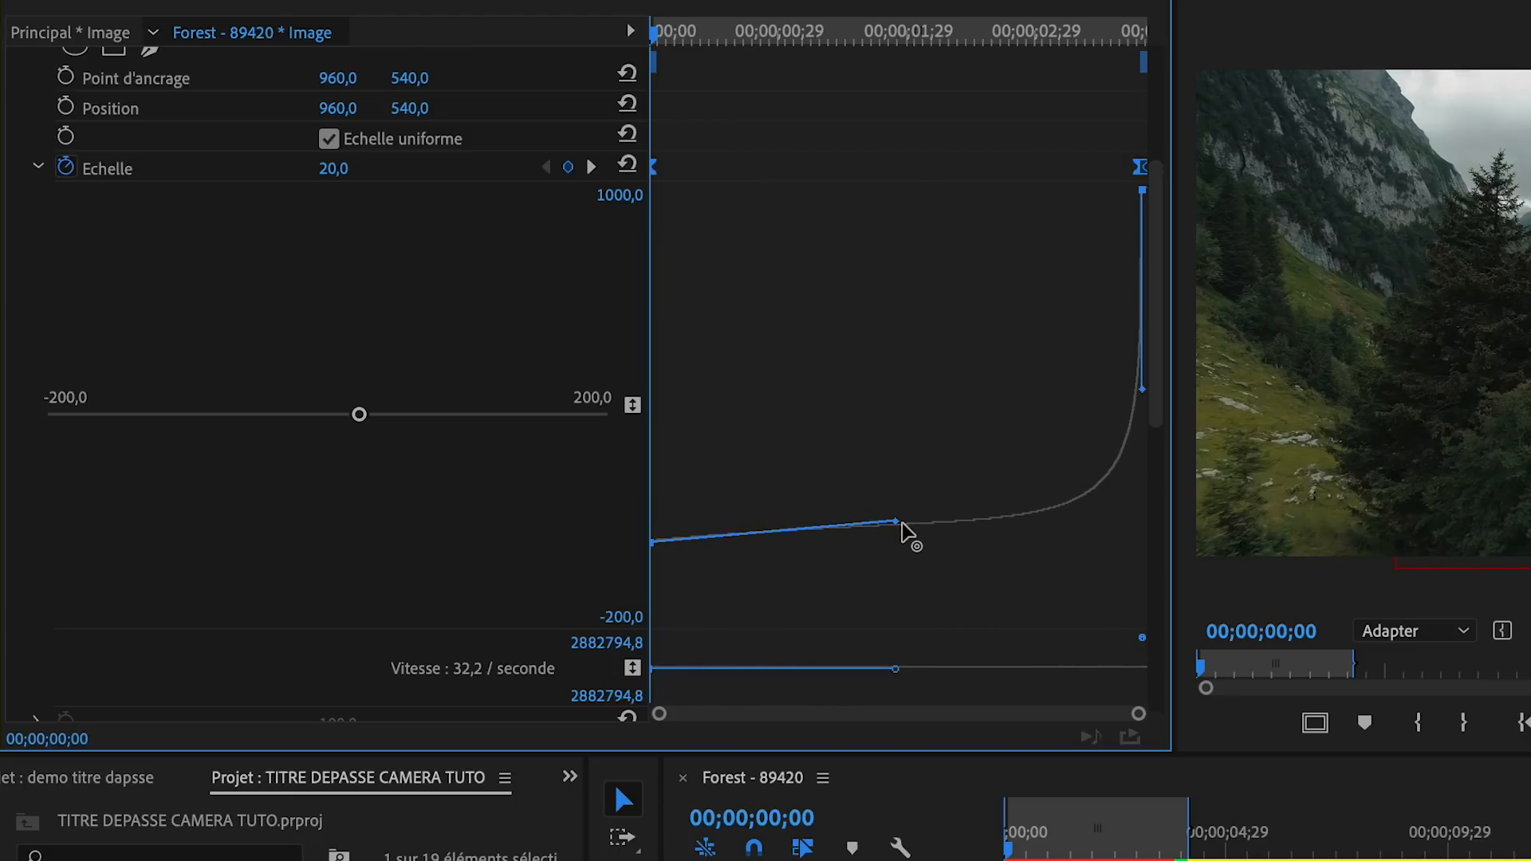
{"action": "left_click_drag", "start_coordinate": [902, 523], "coordinate": [914, 562]}
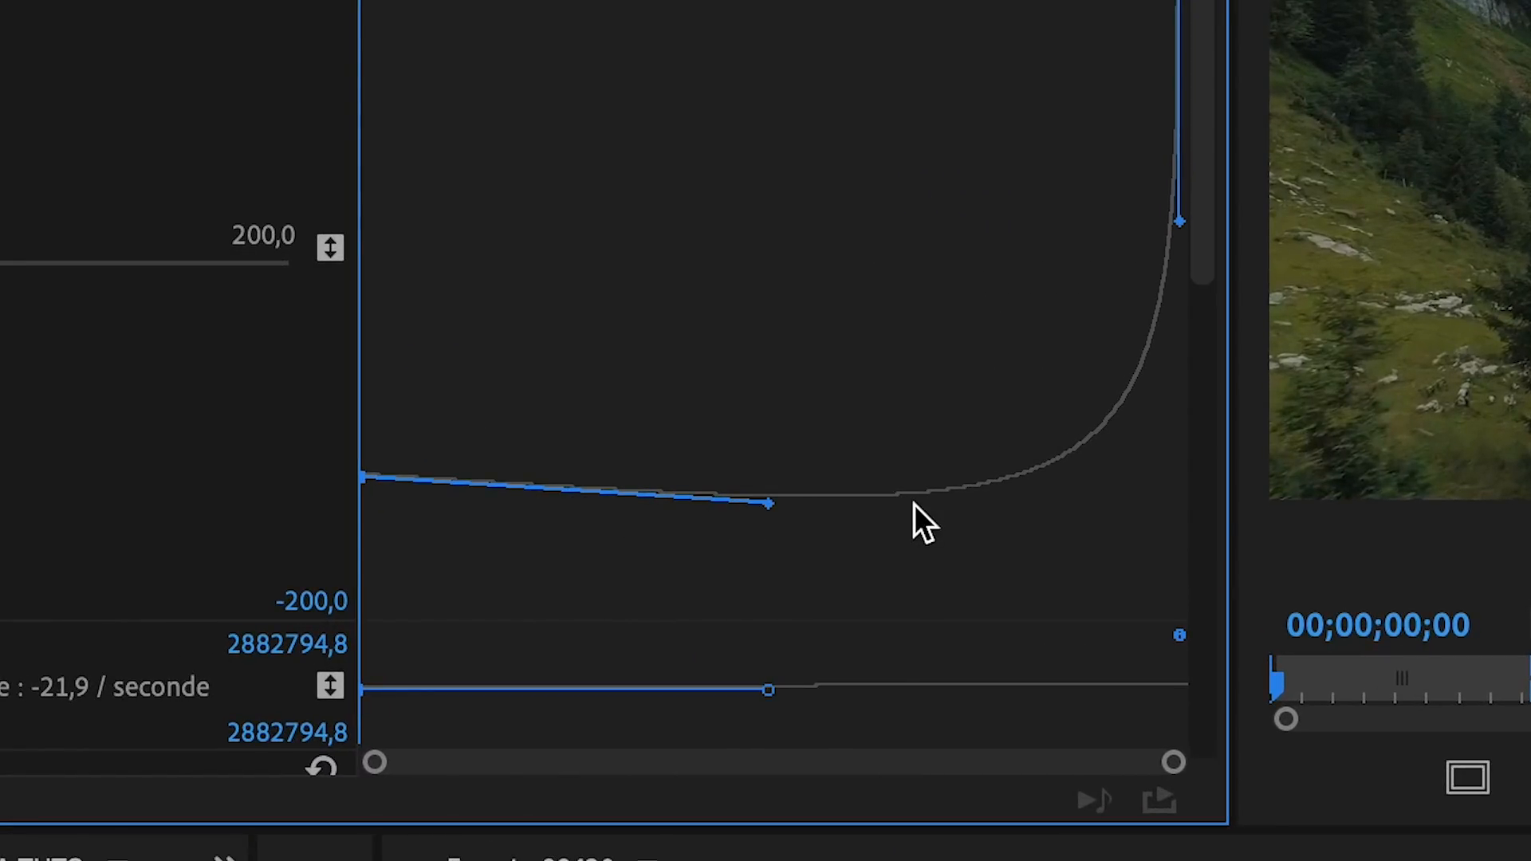
{"action": "left_click_drag", "start_coordinate": [770, 502], "coordinate": [783, 469]}
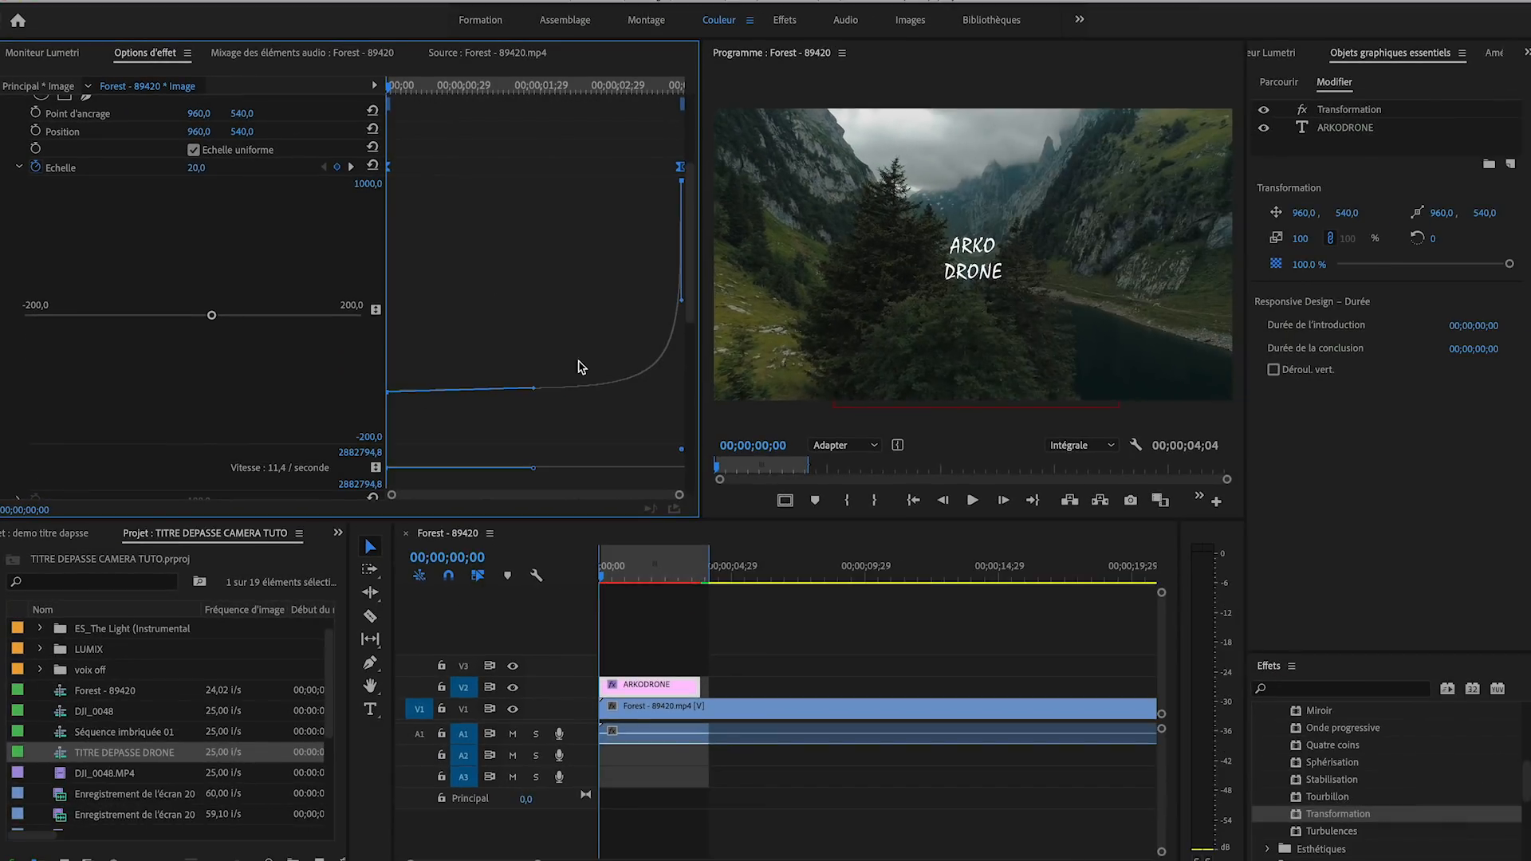
- Preview the title animation over the forest footage, slightly shorten the scale curve's start handle, and return to the sequence start
{"action": "key", "text": "space"}
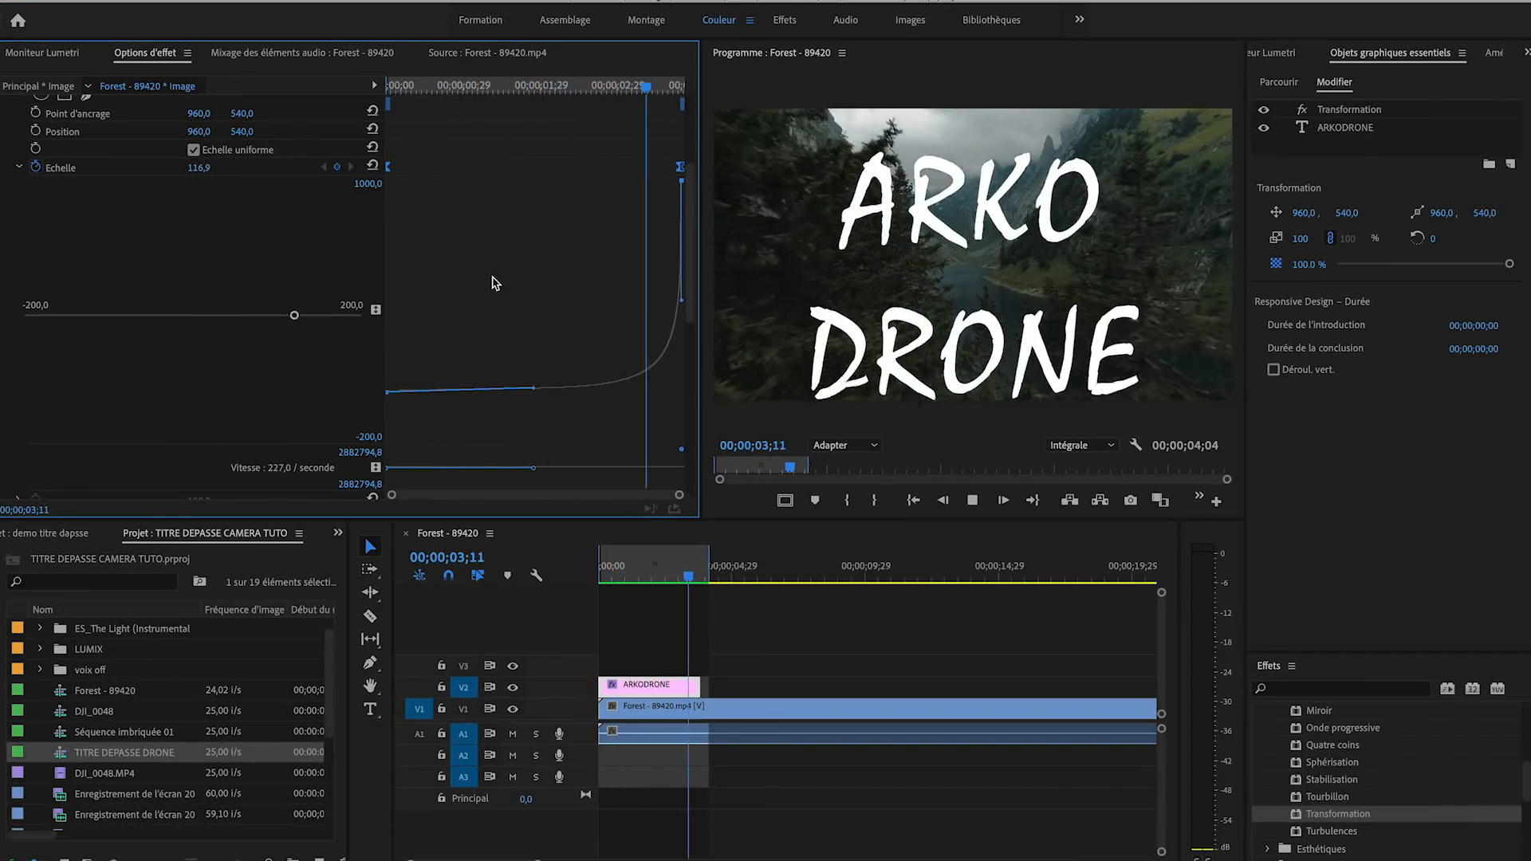
{"action": "left_click_drag", "start_coordinate": [640, 575], "coordinate": [592, 580]}
{"action": "key", "text": "space"}
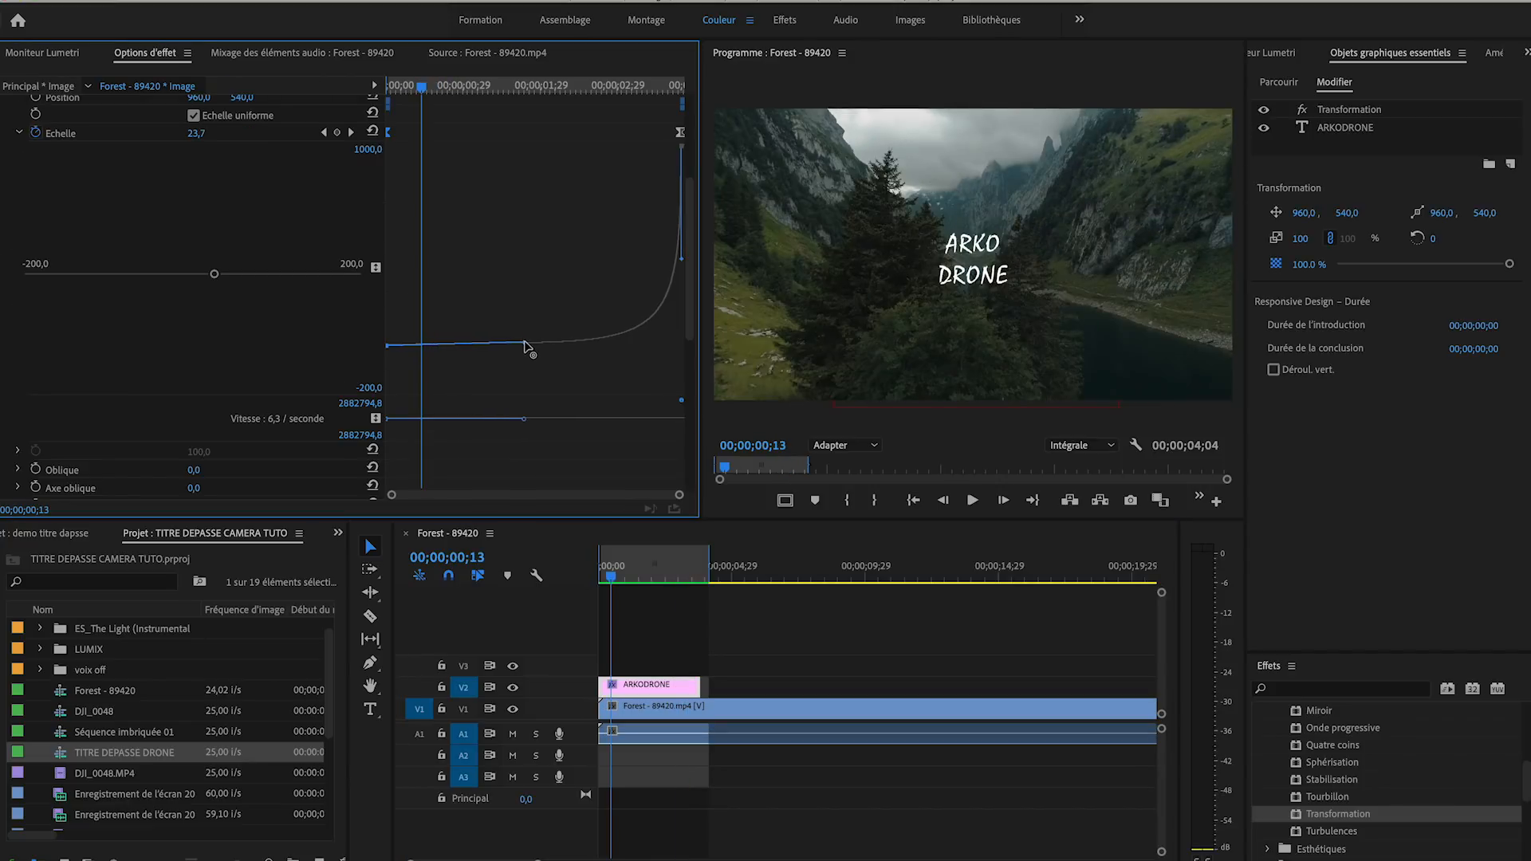
{"action": "left_click_drag", "start_coordinate": [522, 341], "coordinate": [514, 344]}
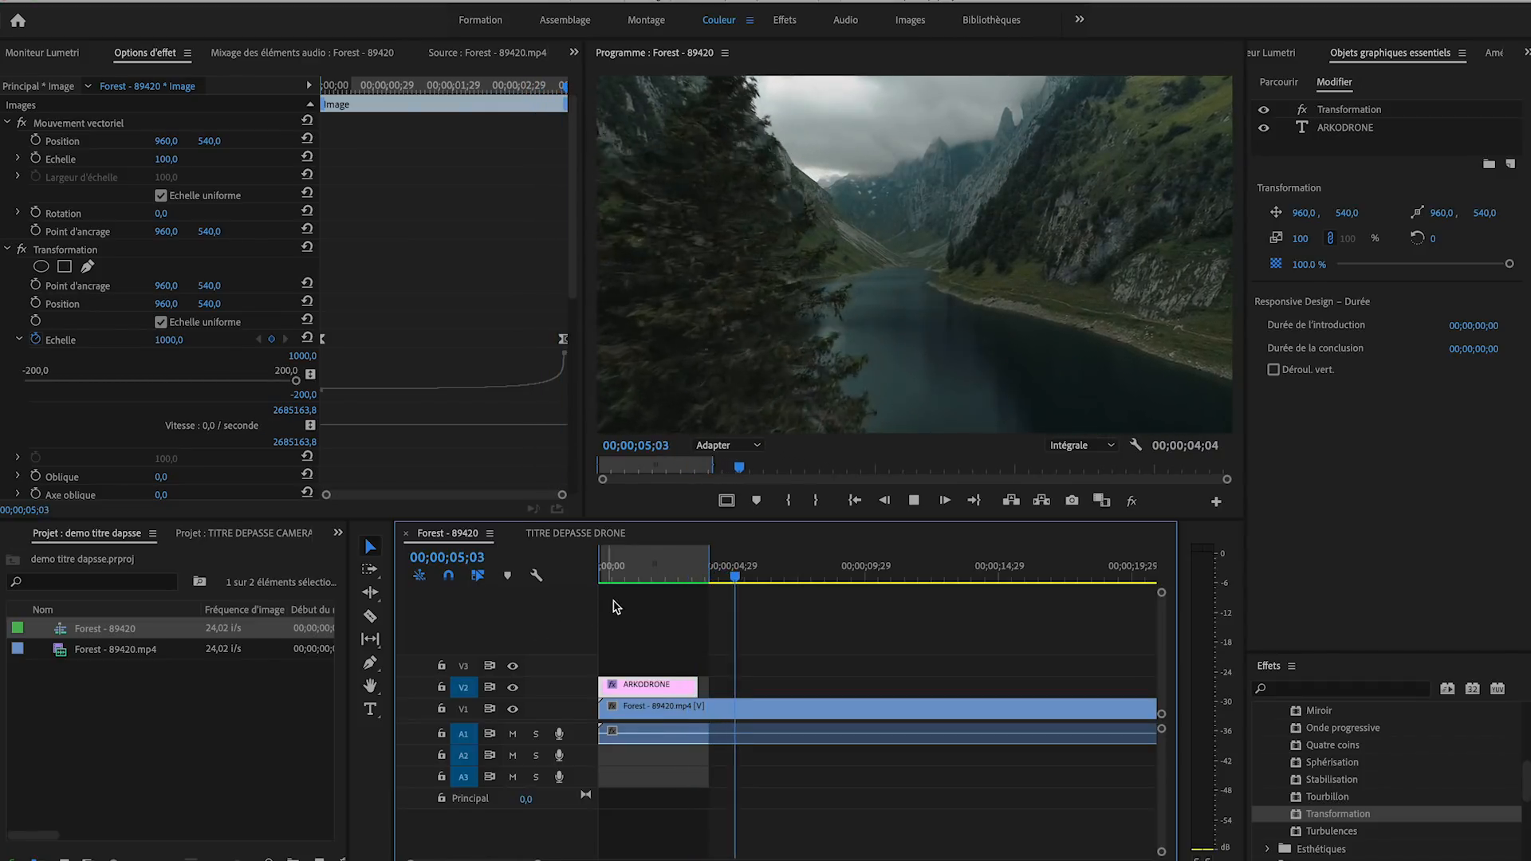
{"action": "mouse_move", "coordinate": [615, 583]}
{"action": "left_mouse_down"}
{"action": "mouse_move", "coordinate": [598, 584]}
{"action": "mouse_move", "coordinate": [710, 585]}
{"action": "mouse_move", "coordinate": [600, 592]}
{"action": "left_mouse_up"}
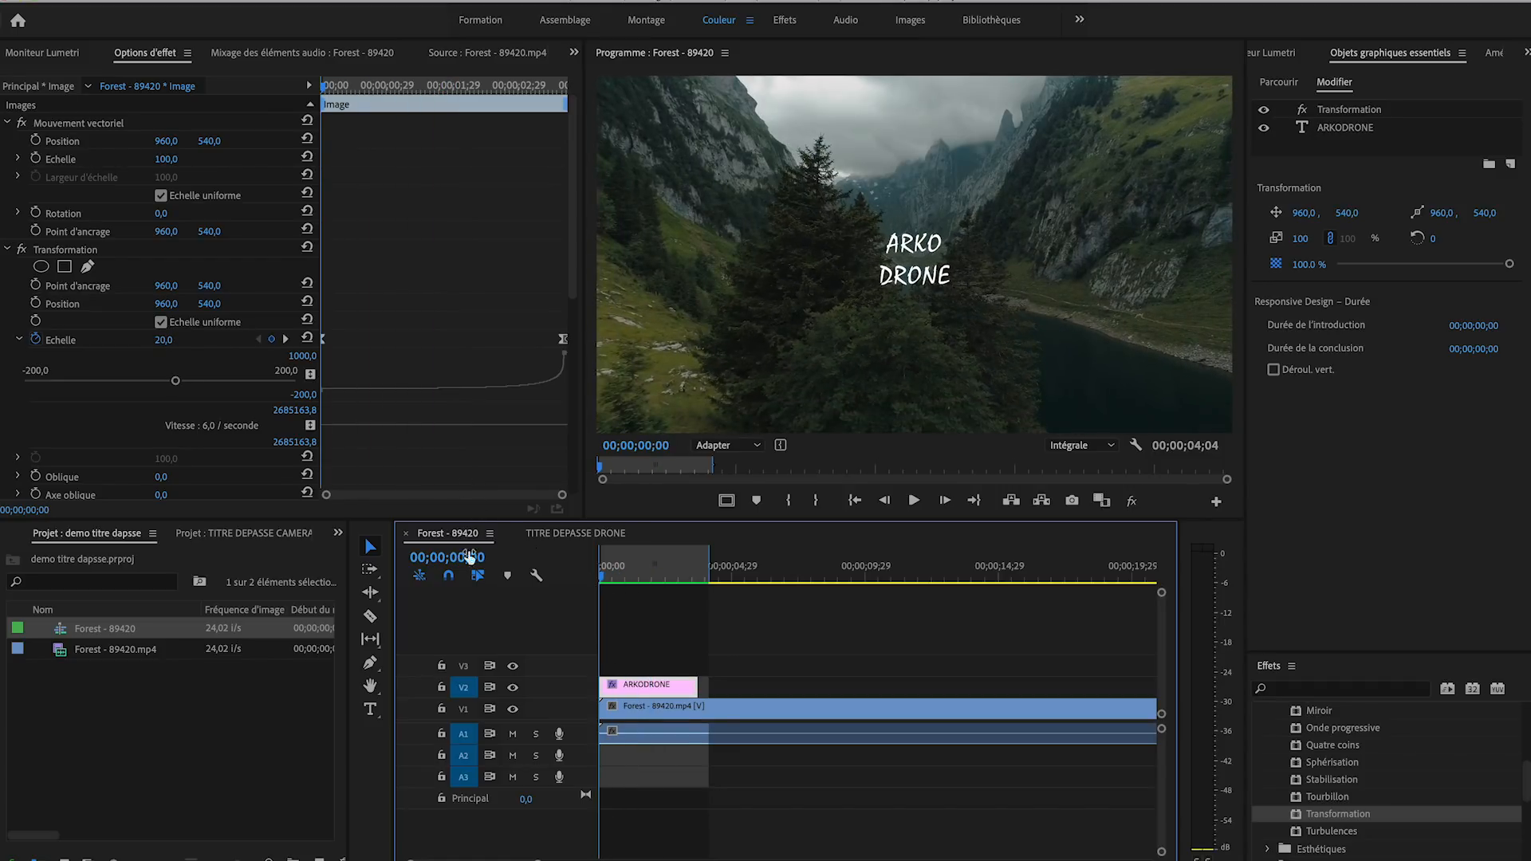
- At 00;00;03;12, set the title's Transformation shutter angle to 180 and turn off the option to use the composition's shutter angle
{"action": "left_click", "coordinate": [691, 583]}
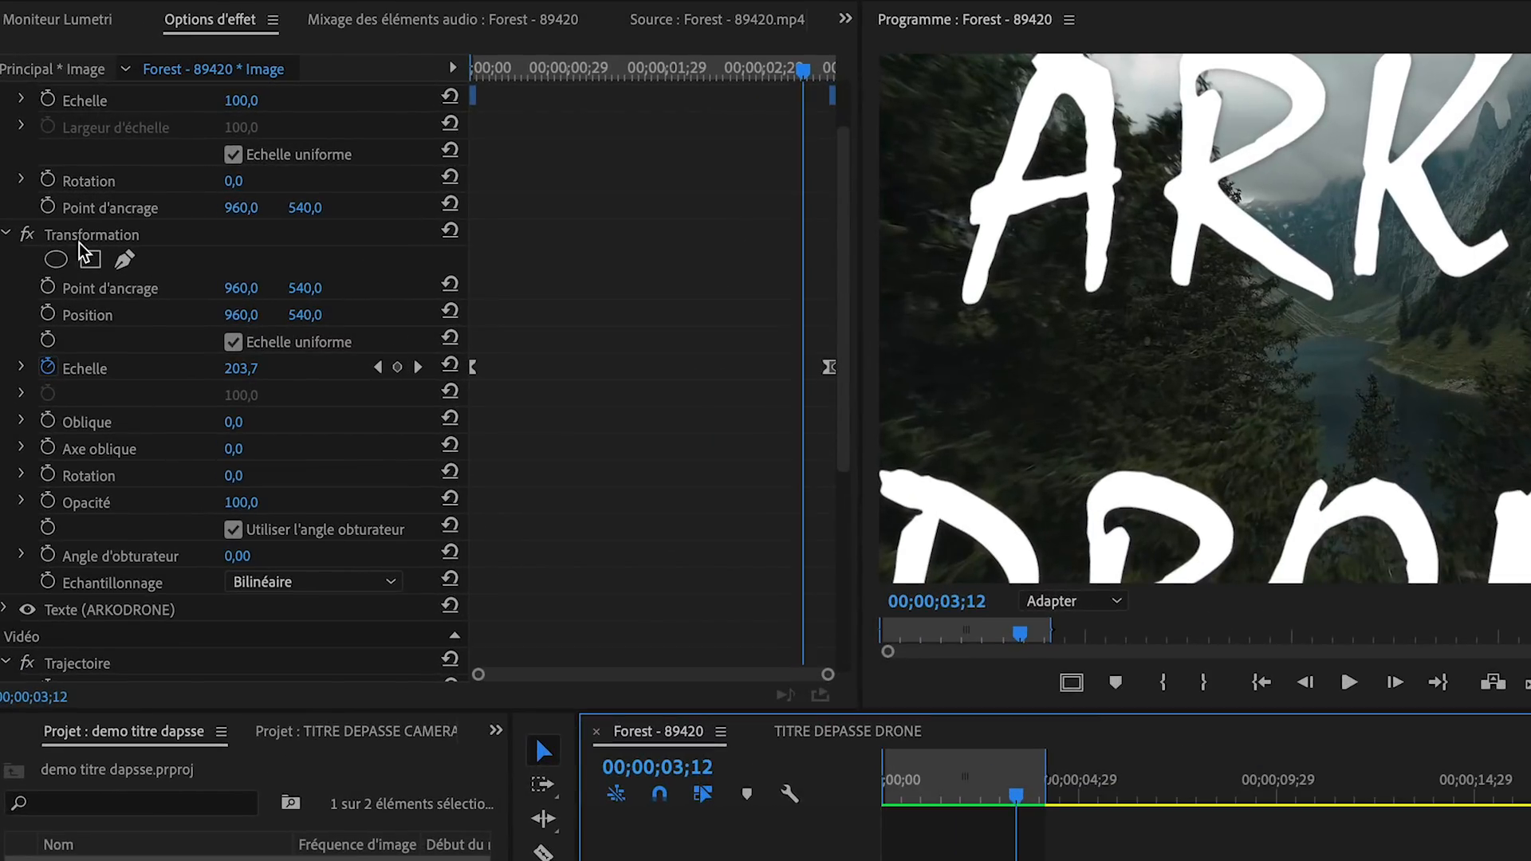
{"action": "left_click", "coordinate": [79, 240]}
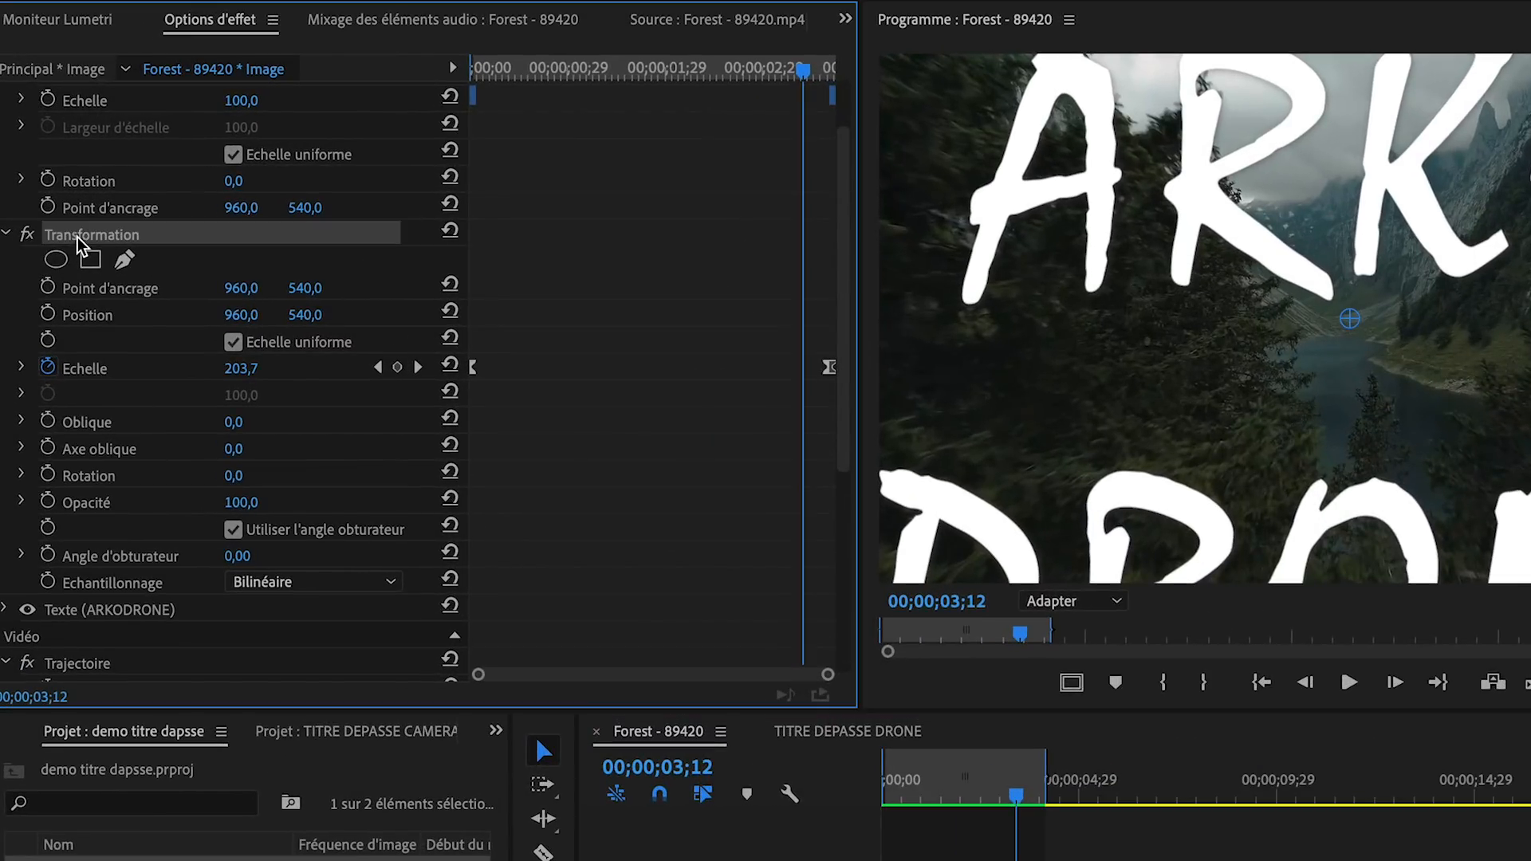
{"action": "left_click", "coordinate": [97, 558]}
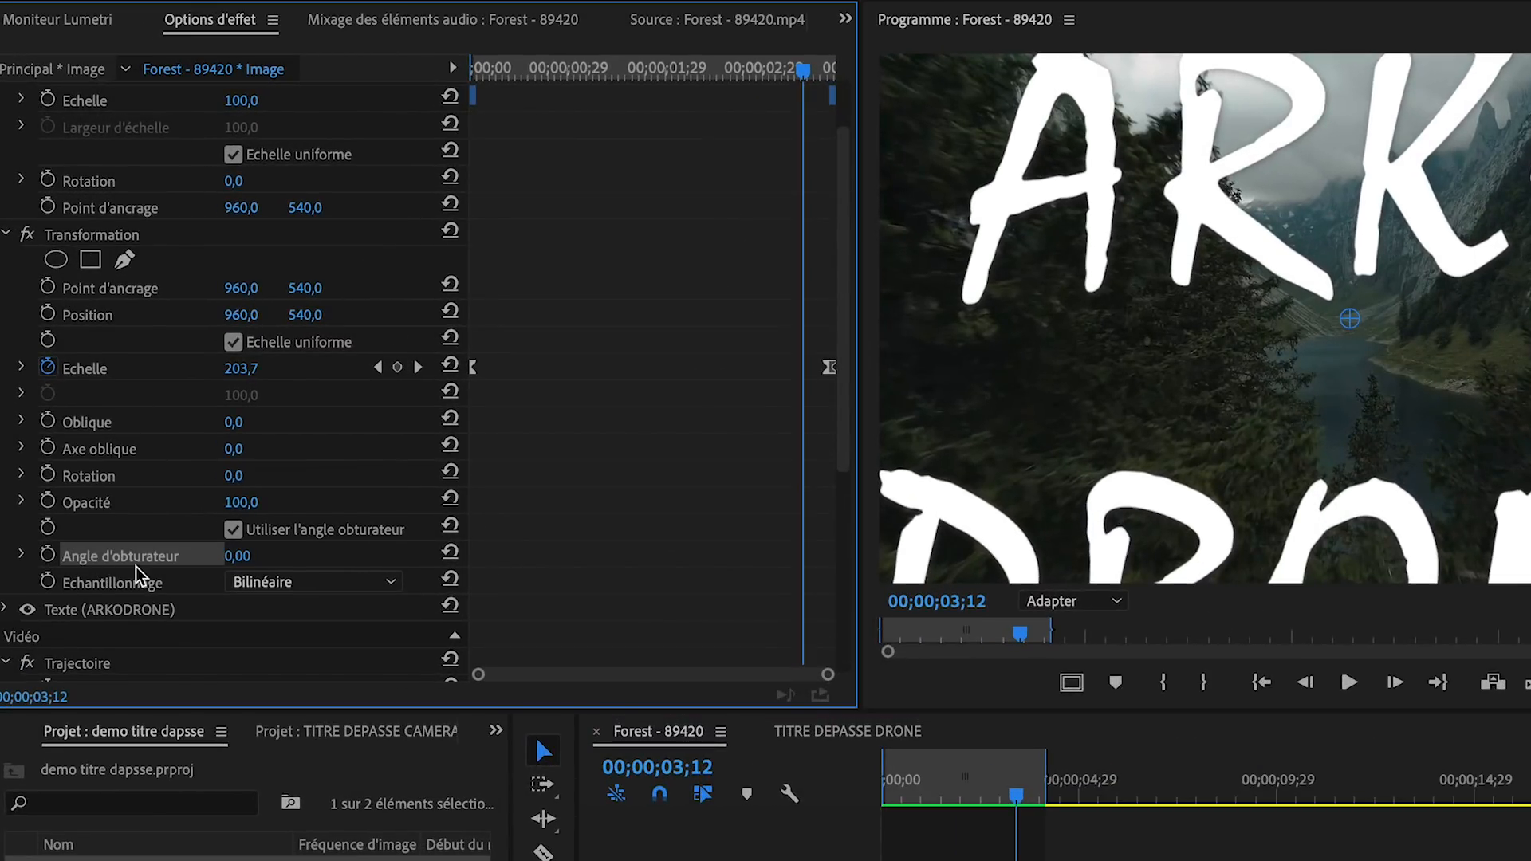
{"action": "left_click", "coordinate": [237, 556]}
{"action": "type", "text": "180"}
{"action": "key", "text": "Return"}
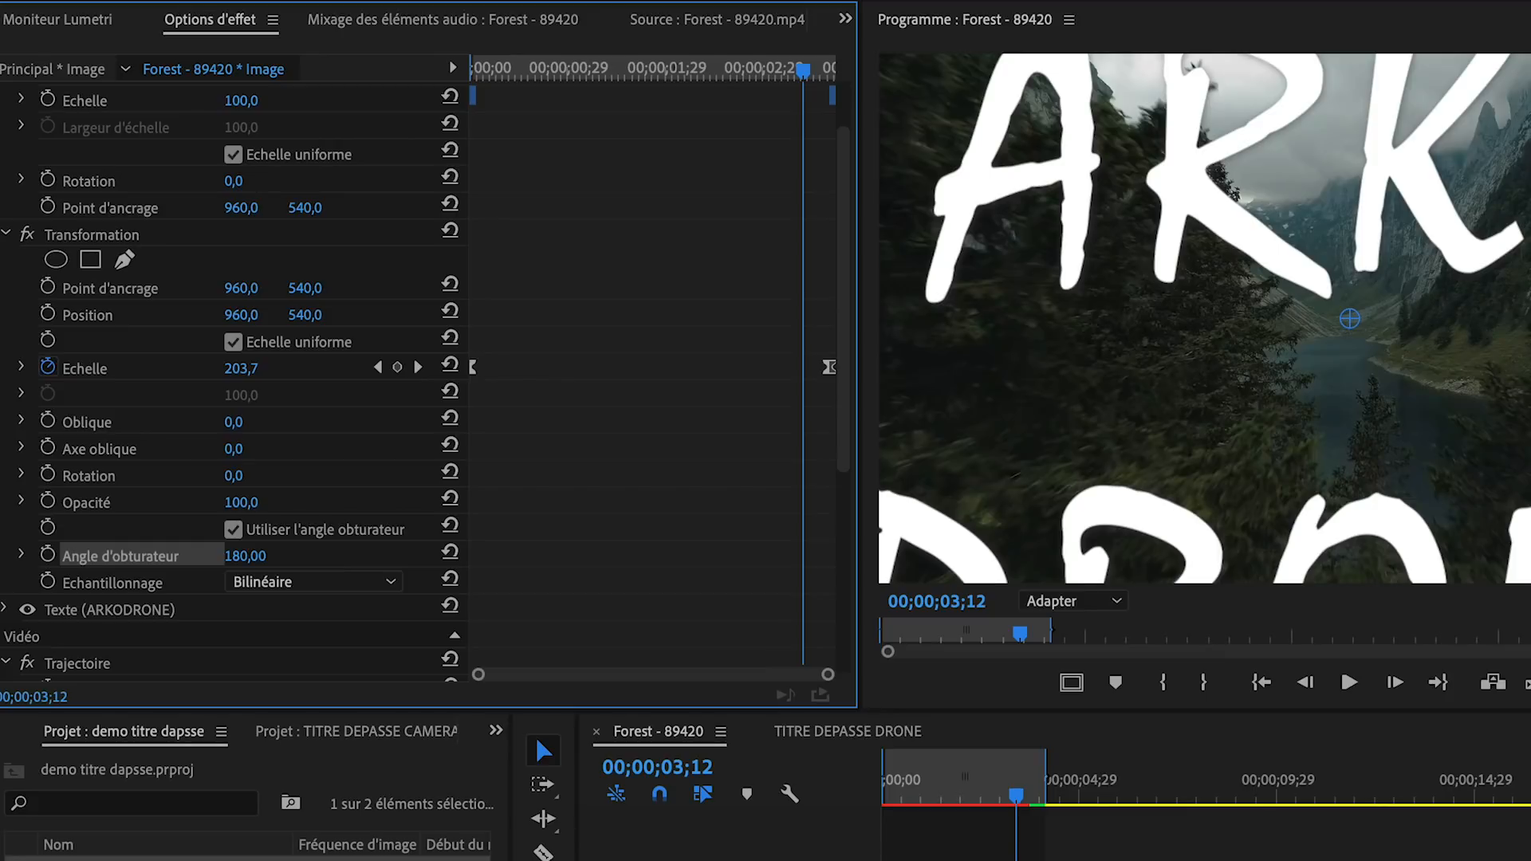
{"action": "left_click", "coordinate": [233, 529]}
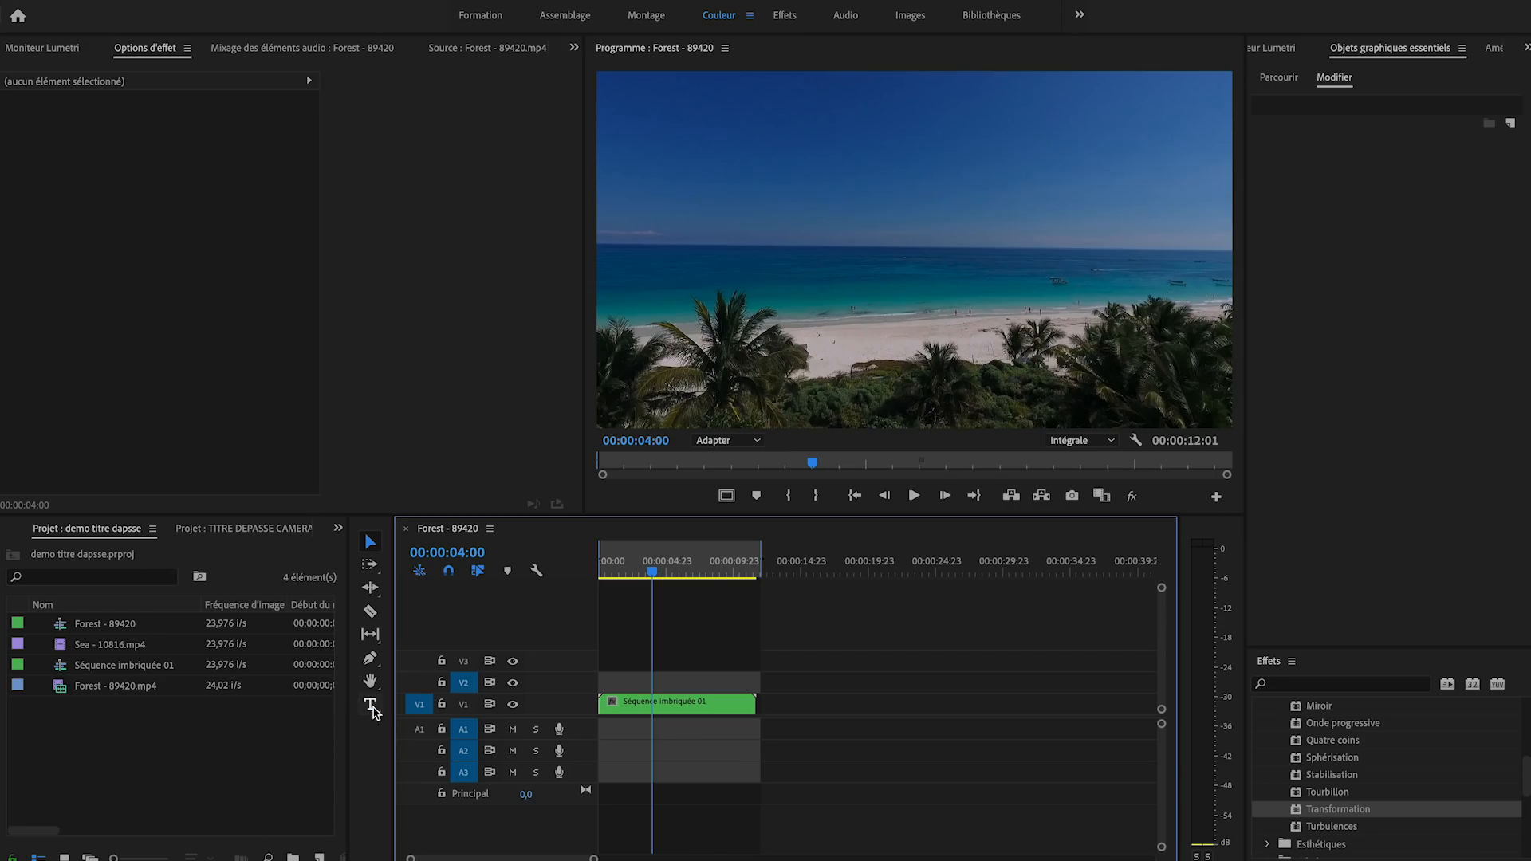
- Add a two-line title reading ARKO DRONE over the beach footage, center its text and center it in the frame
{"action": "left_click", "coordinate": [371, 705]}
{"action": "left_click", "coordinate": [779, 249]}
{"action": "type", "text": "ARKO"}
{"action": "key", "text": "Return"}
{"action": "type", "text": "DRONE"}
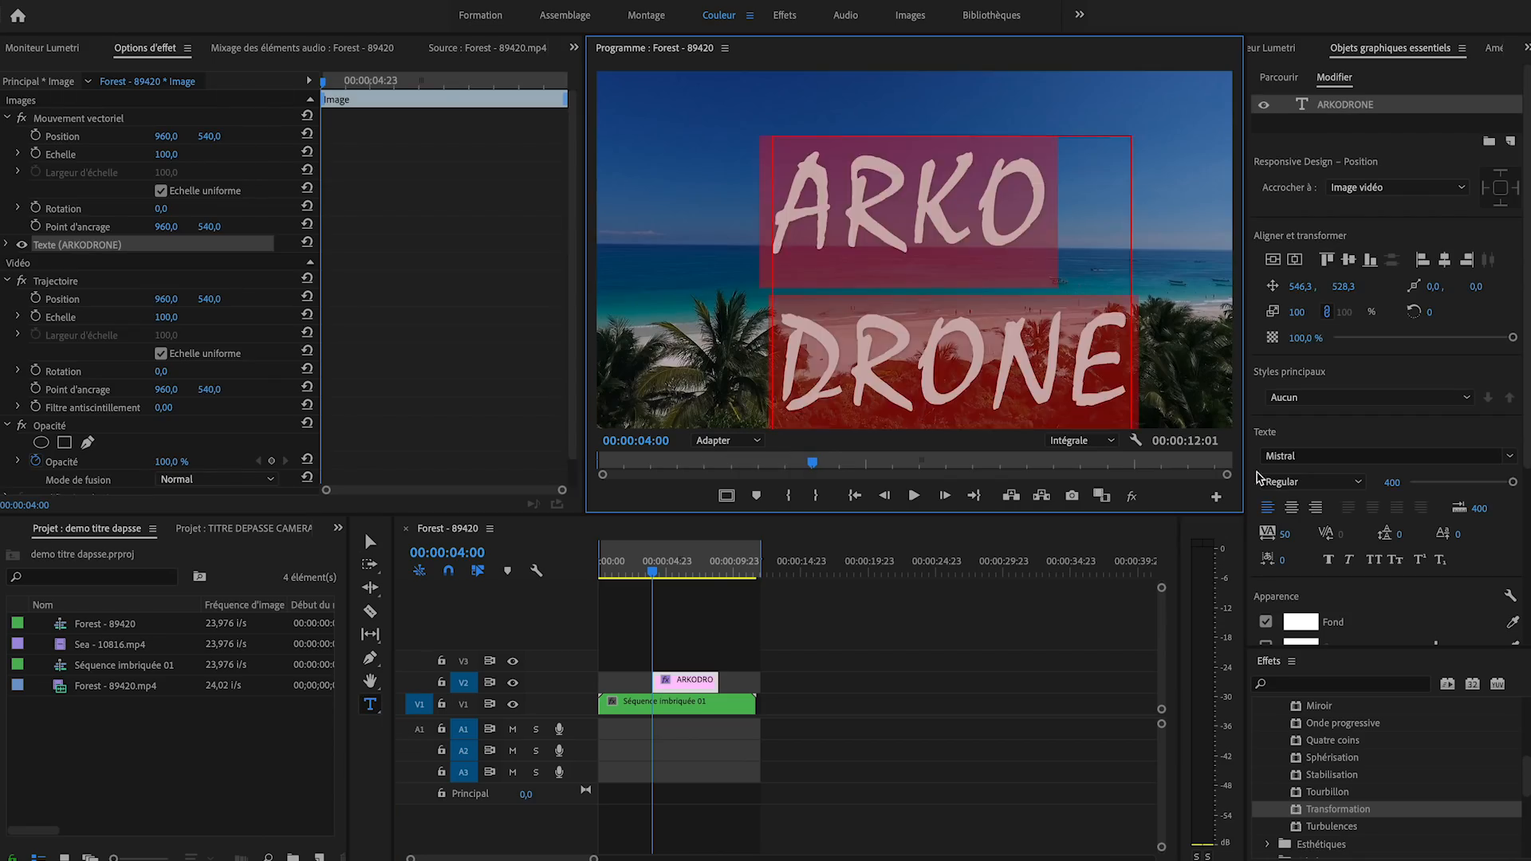
{"action": "left_click", "coordinate": [1292, 508]}
{"action": "left_click", "coordinate": [1274, 260]}
{"action": "left_click", "coordinate": [1295, 260]}
- Extend the title clip in both directions to span the nested beach sequence and apply the Transformation effect to it
{"action": "left_click", "coordinate": [371, 542]}
{"action": "left_click_drag", "start_coordinate": [717, 683], "coordinate": [755, 683]}
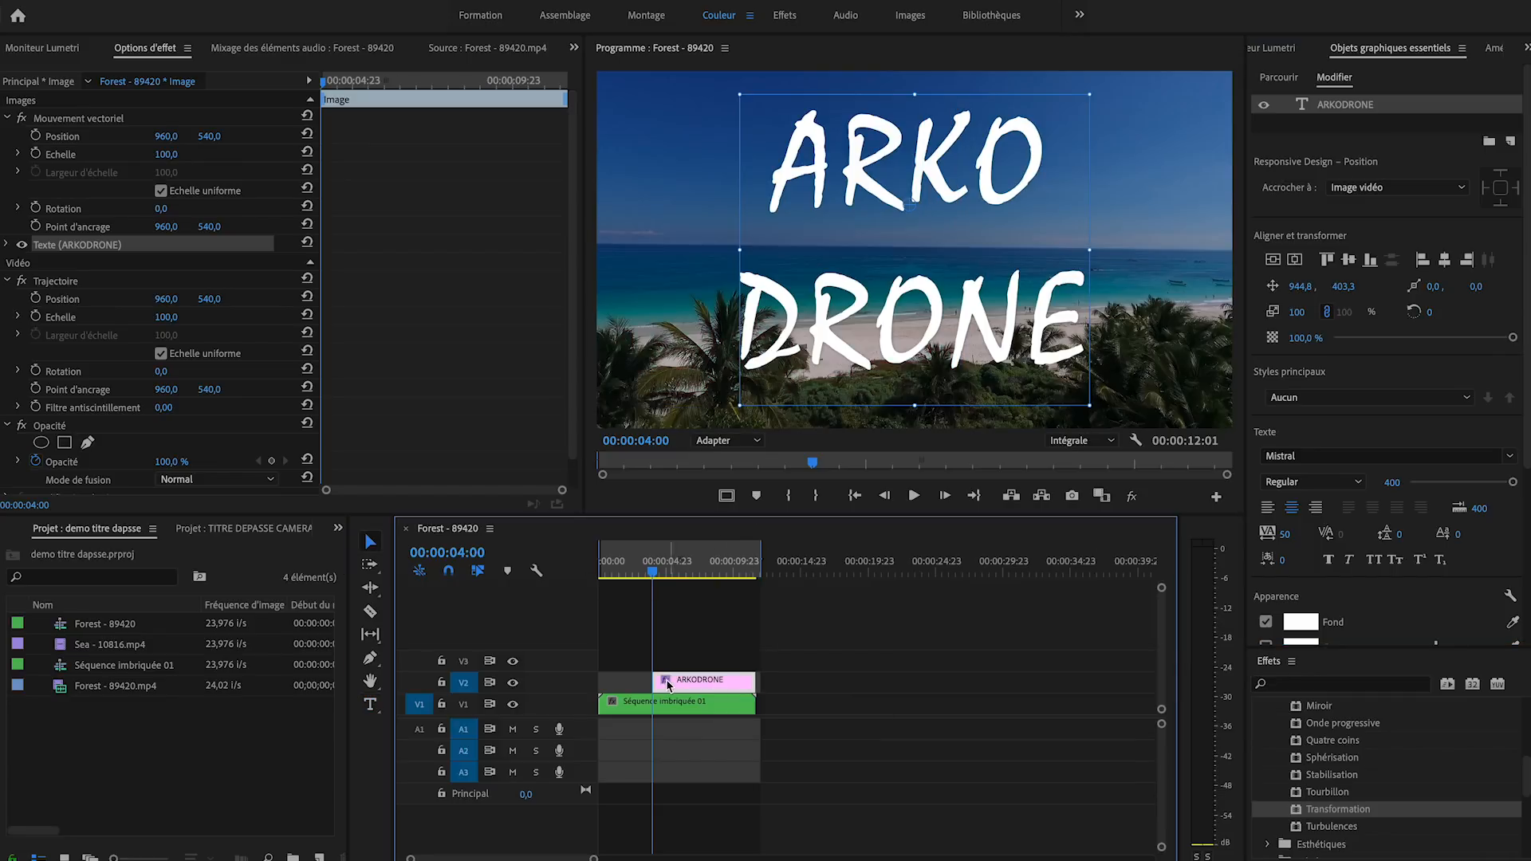
{"action": "left_click_drag", "start_coordinate": [654, 683], "coordinate": [599, 684]}
{"action": "left_click_drag", "start_coordinate": [1319, 810], "coordinate": [703, 686]}
{"action": "left_click", "coordinate": [702, 688]}
- At 00:00:11:16, set the title's Transformation scale to 35 and enable scale keyframing
{"action": "left_click_drag", "start_coordinate": [733, 580], "coordinate": [758, 575]}
{"action": "left_click", "coordinate": [166, 335]}
{"action": "type", "text": "35"}
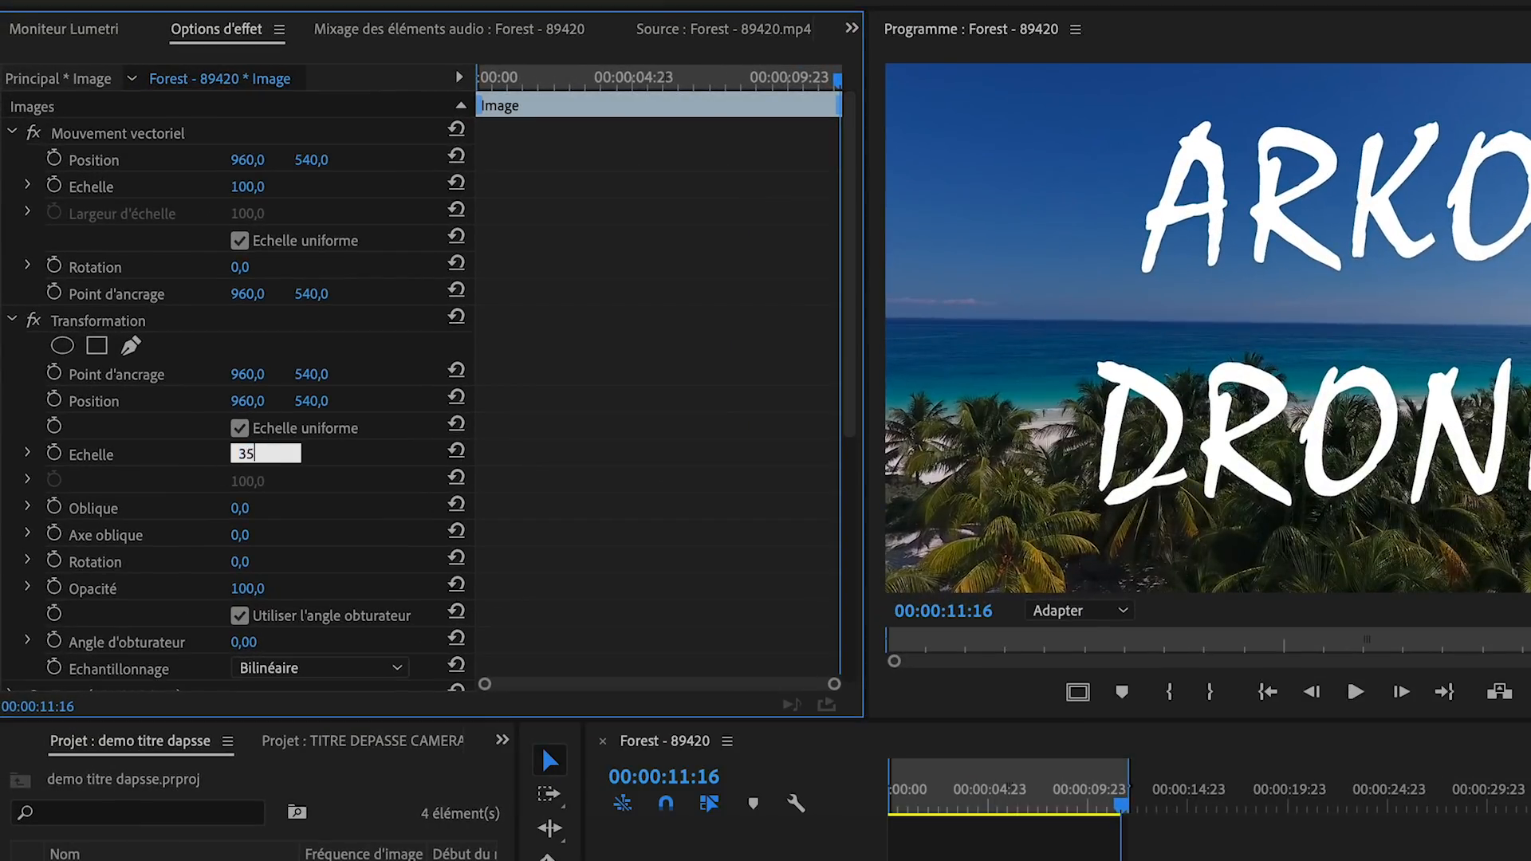
{"action": "key", "text": "Return"}
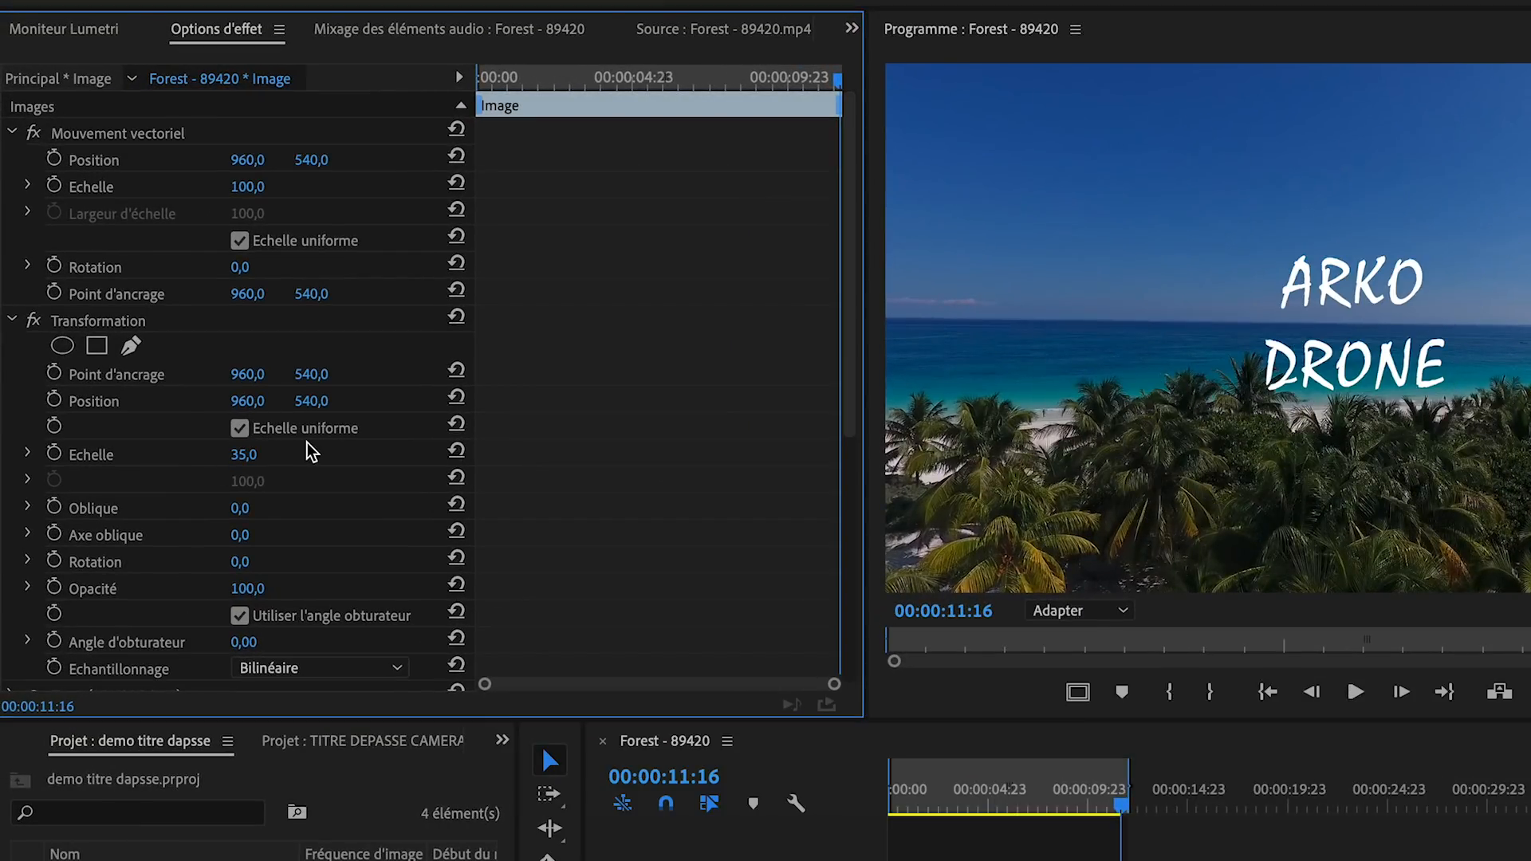
{"action": "left_click", "coordinate": [54, 452]}
- Add a Transformation scale keyframe of 1000 at 00:00:01:21
{"action": "left_click", "coordinate": [509, 80]}
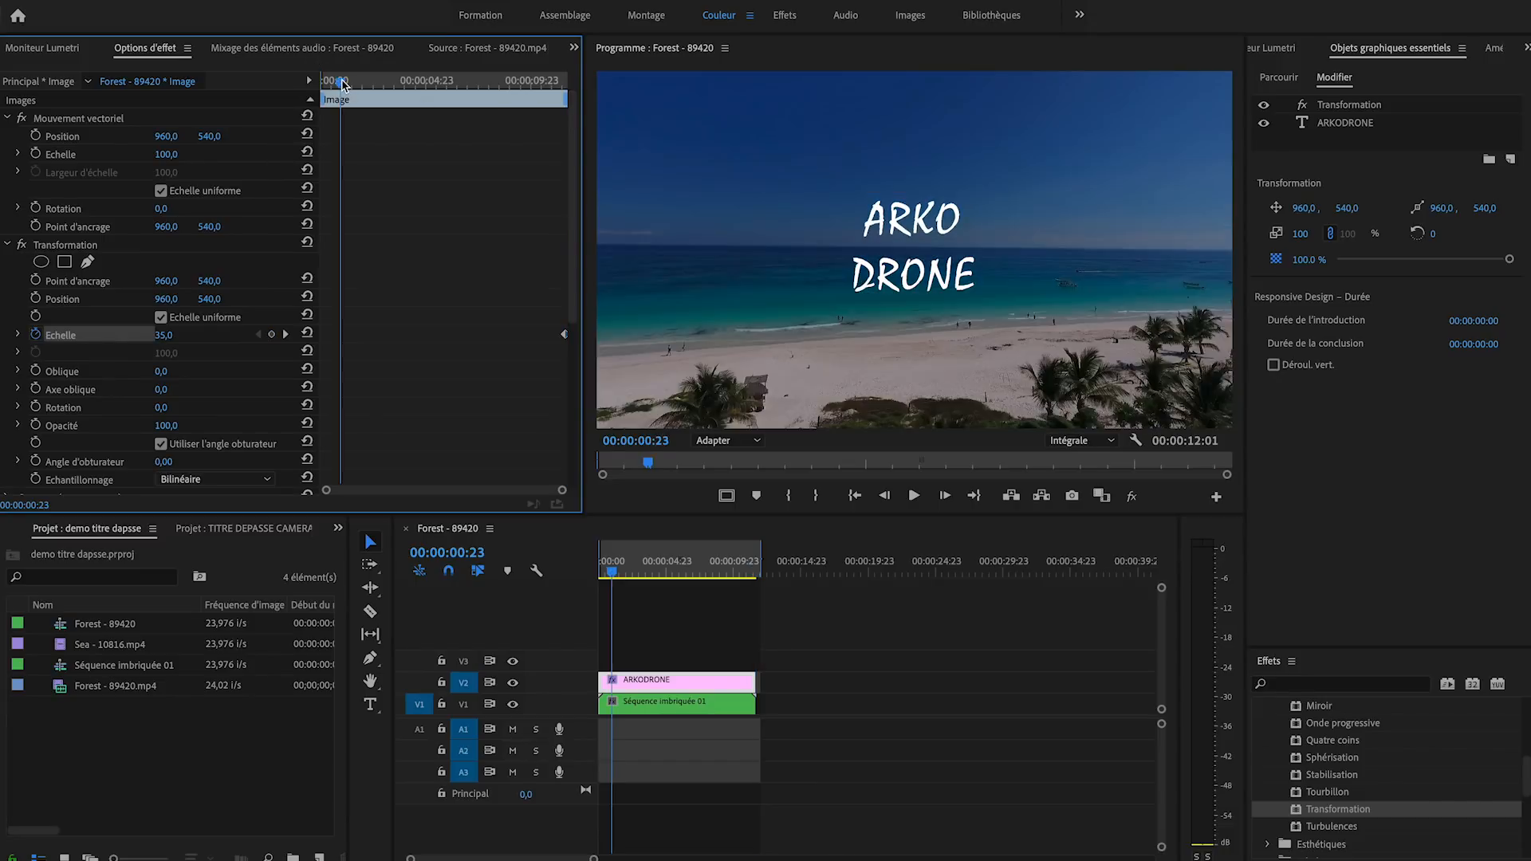
{"action": "left_click_drag", "start_coordinate": [343, 85], "coordinate": [362, 86]}
{"action": "left_click", "coordinate": [167, 336]}
{"action": "key", "text": "Return"}
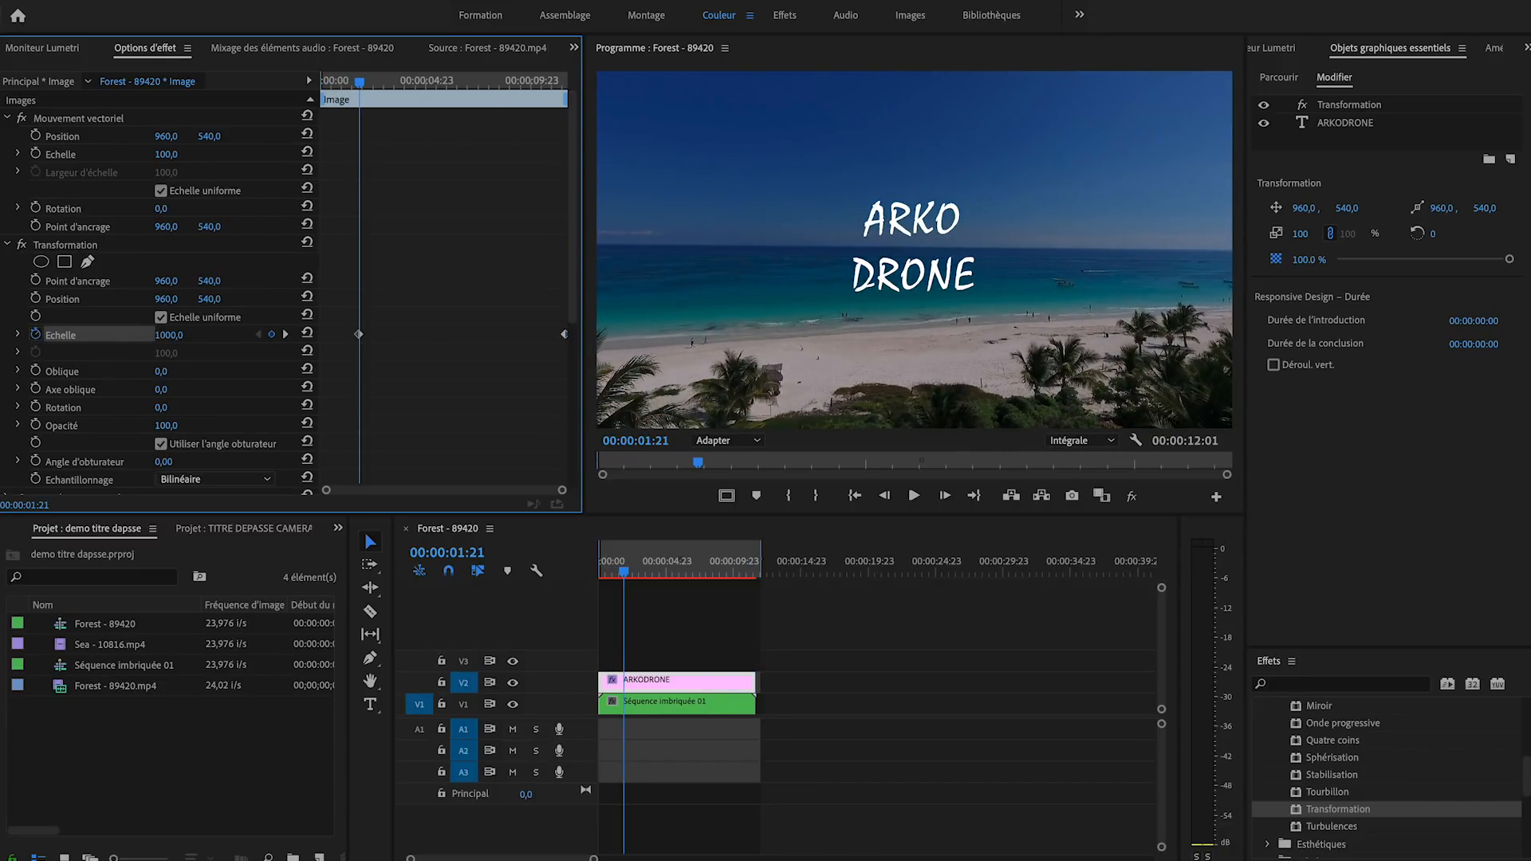
- Change both scale keyframes of the beach title to Bézier interpolation
{"action": "left_click", "coordinate": [564, 335]}
{"action": "left_click", "coordinate": [361, 338], "text": "shift"}
{"action": "right_click", "coordinate": [361, 339]}
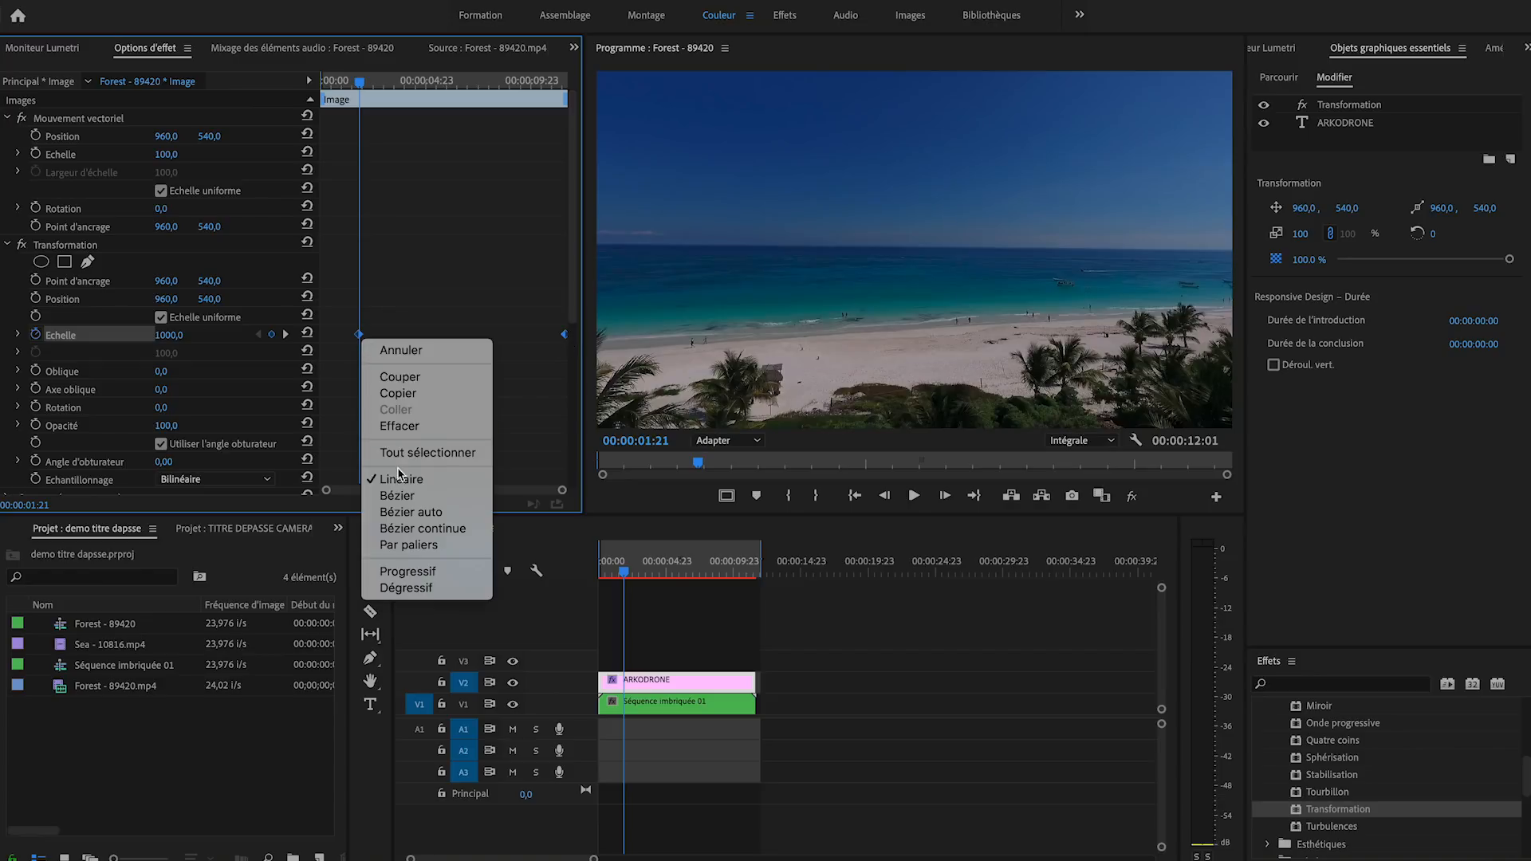
{"action": "left_click", "coordinate": [403, 494]}
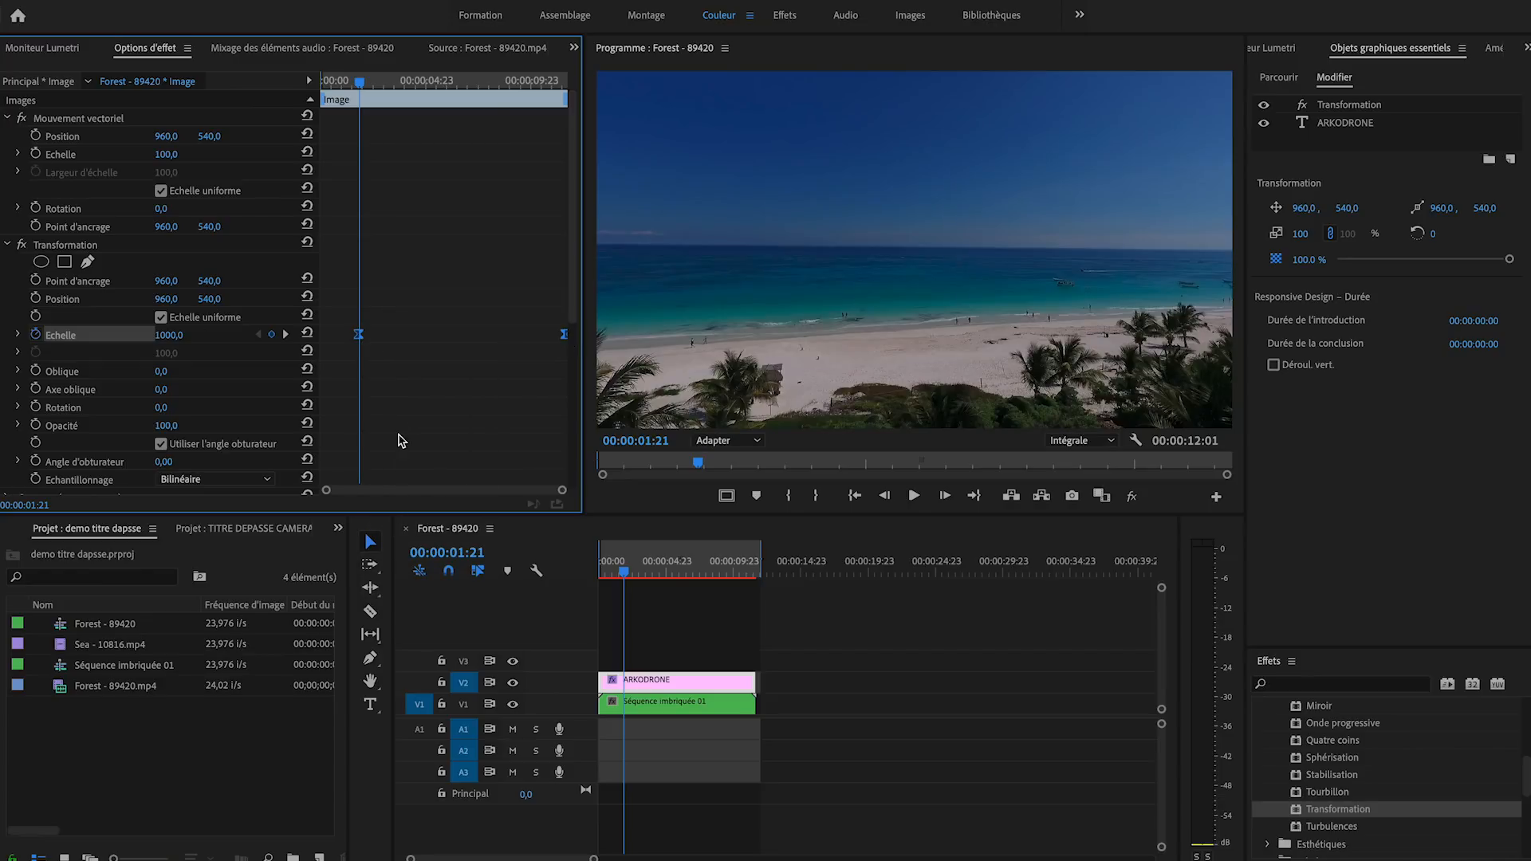
- Expand the scale graph and shape the curve with a vertical start handle and a long, nearly flat end handle
{"action": "left_click", "coordinate": [17, 336]}
{"action": "scroll", "coordinate": [19, 396], "scroll_direction": "down", "scroll_amount": 2}
{"action": "left_click_drag", "start_coordinate": [557, 85], "coordinate": [563, 84]}
{"action": "left_click_drag", "start_coordinate": [394, 300], "coordinate": [362, 470]}
{"action": "left_click_drag", "start_coordinate": [532, 423], "coordinate": [463, 426]}
{"action": "mouse_move", "coordinate": [360, 394]}
{"action": "left_mouse_down"}
{"action": "mouse_move", "coordinate": [382, 394]}
{"action": "mouse_move", "coordinate": [349, 370]}
{"action": "left_mouse_up"}
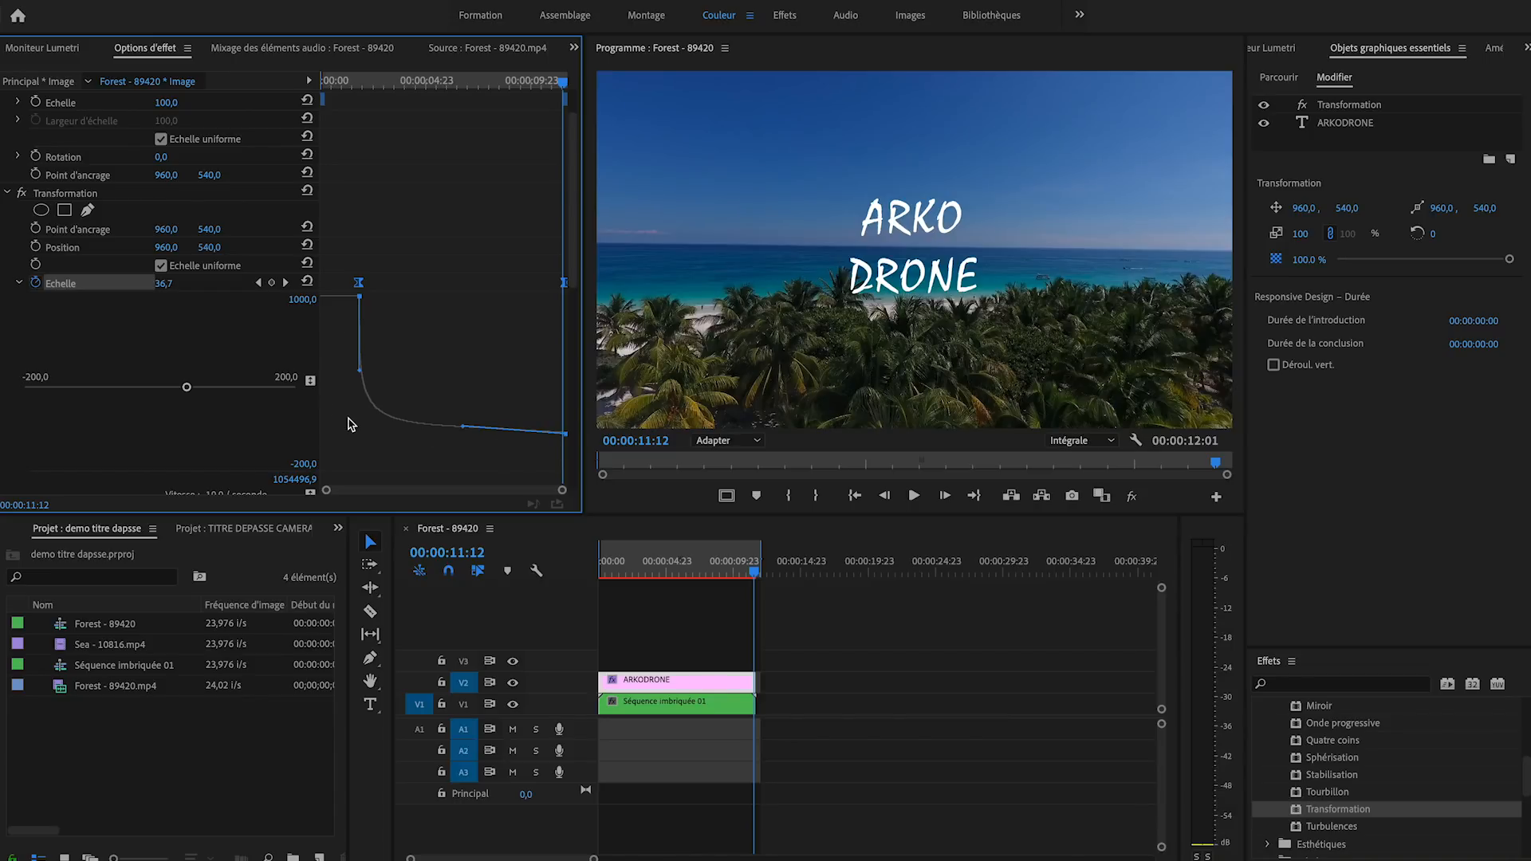
- Set the beach title's Transformation shutter angle to 180 and turn off the option to use the composition's shutter angle
{"action": "scroll", "coordinate": [352, 424], "scroll_direction": "down", "scroll_amount": 6}
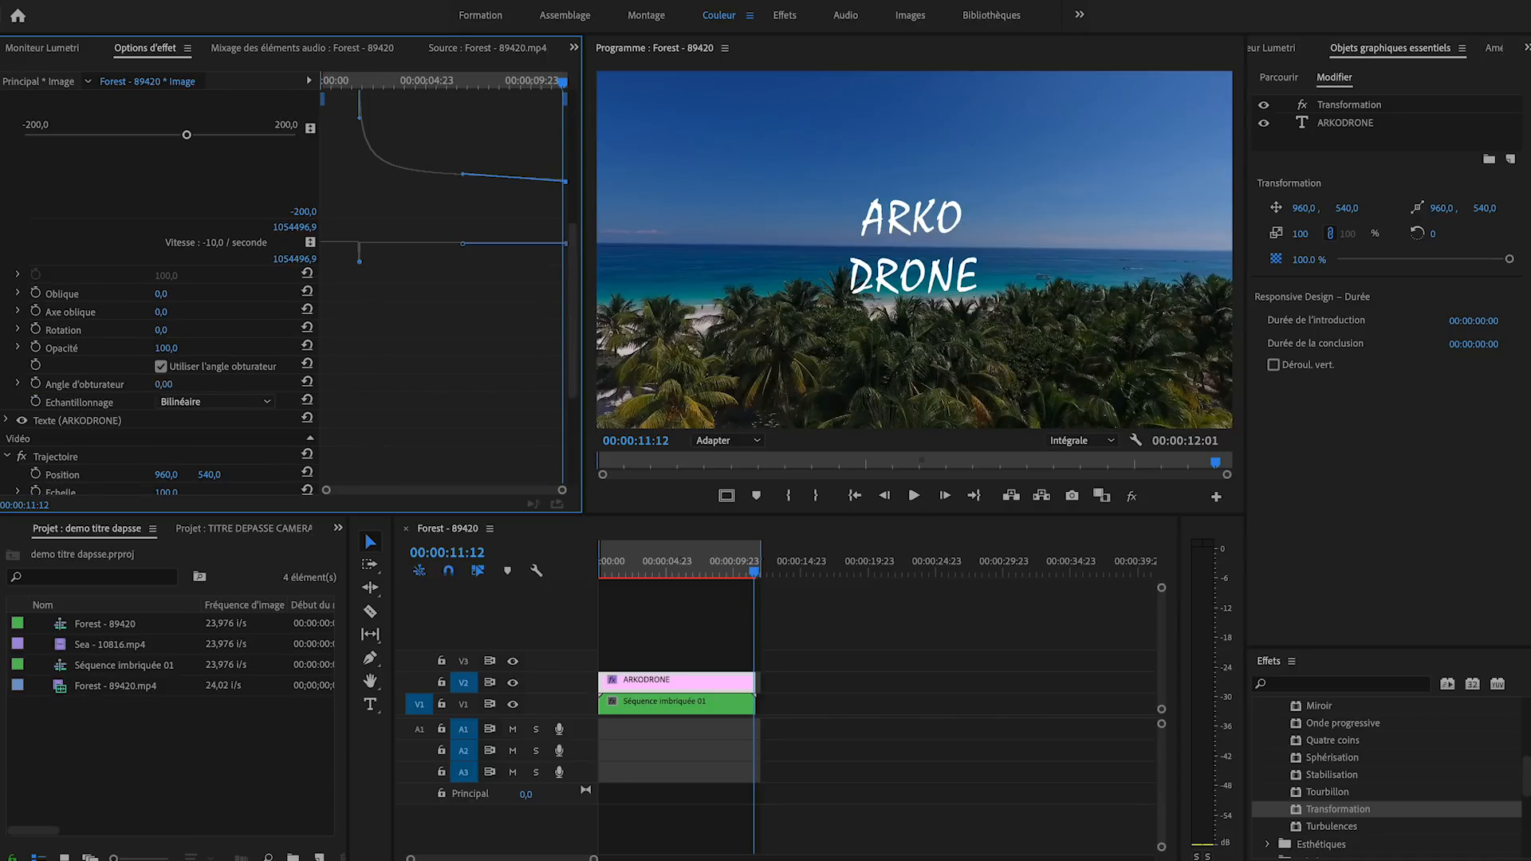
{"action": "left_click", "coordinate": [162, 367]}
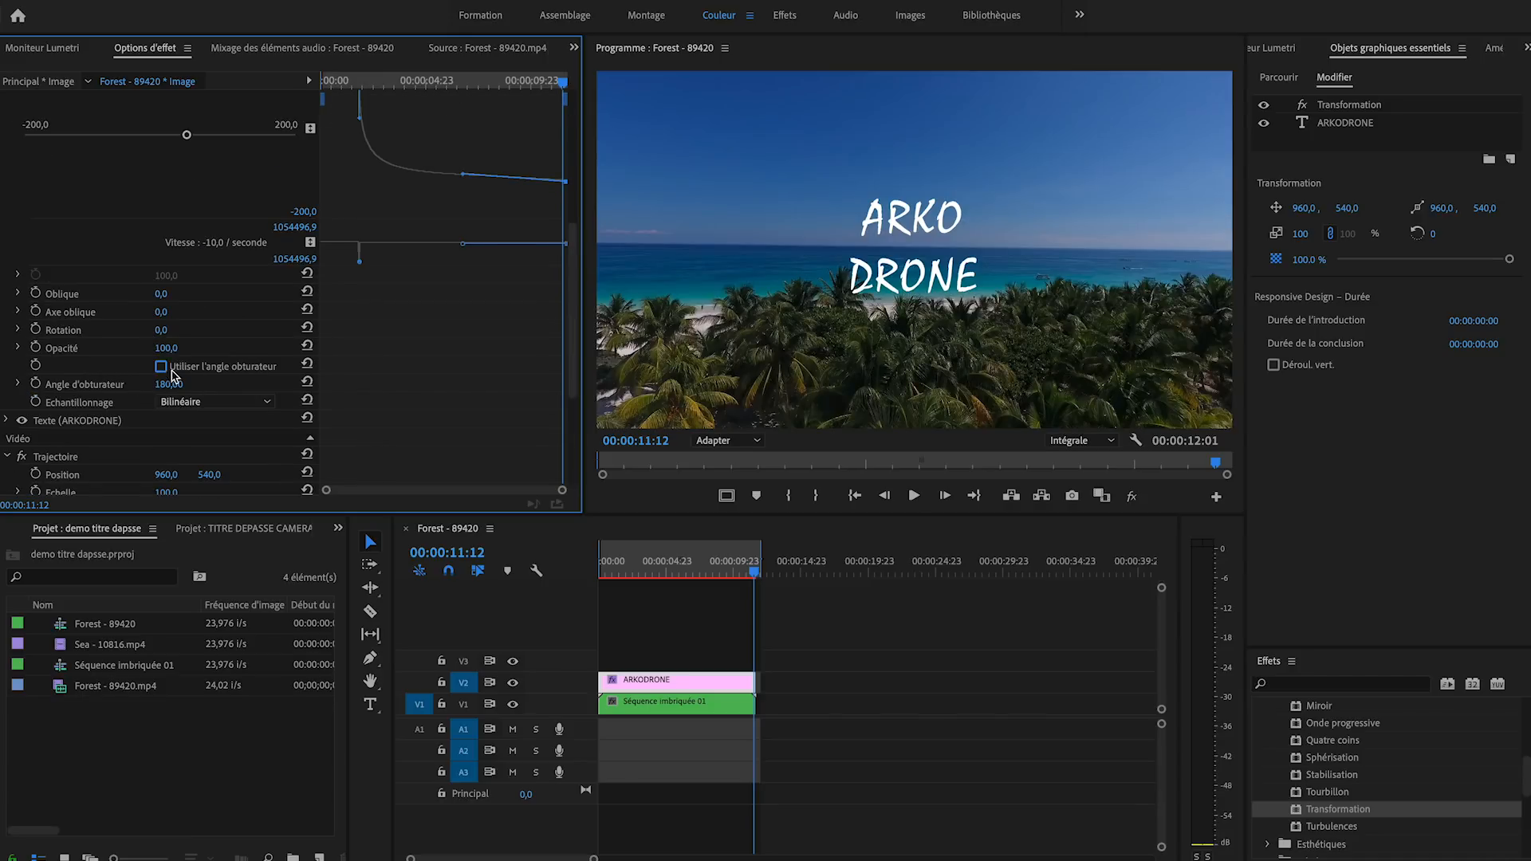